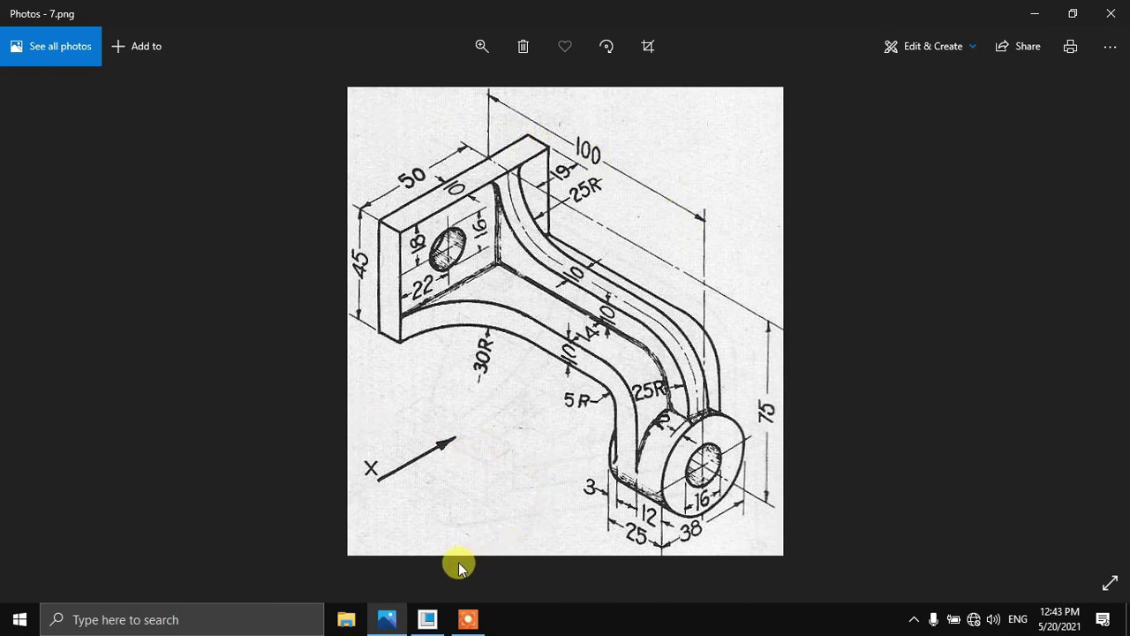
Step: Switch from the bracket drawing in Windows Photos to the Creo Parametric window
mouse_move(429, 617)
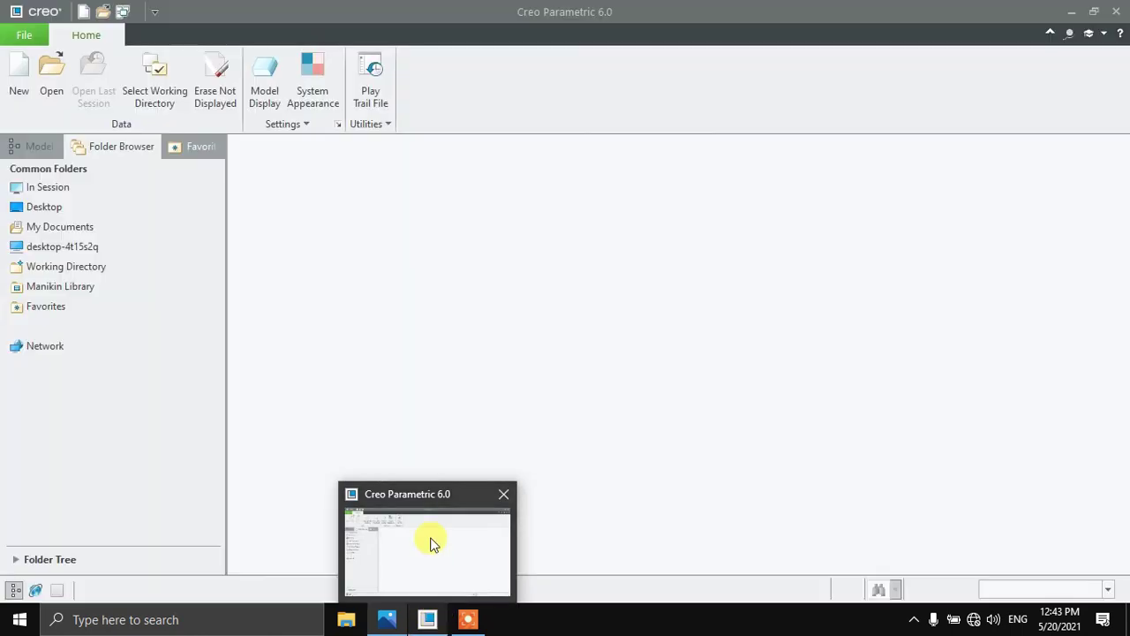
left_click(432, 543)
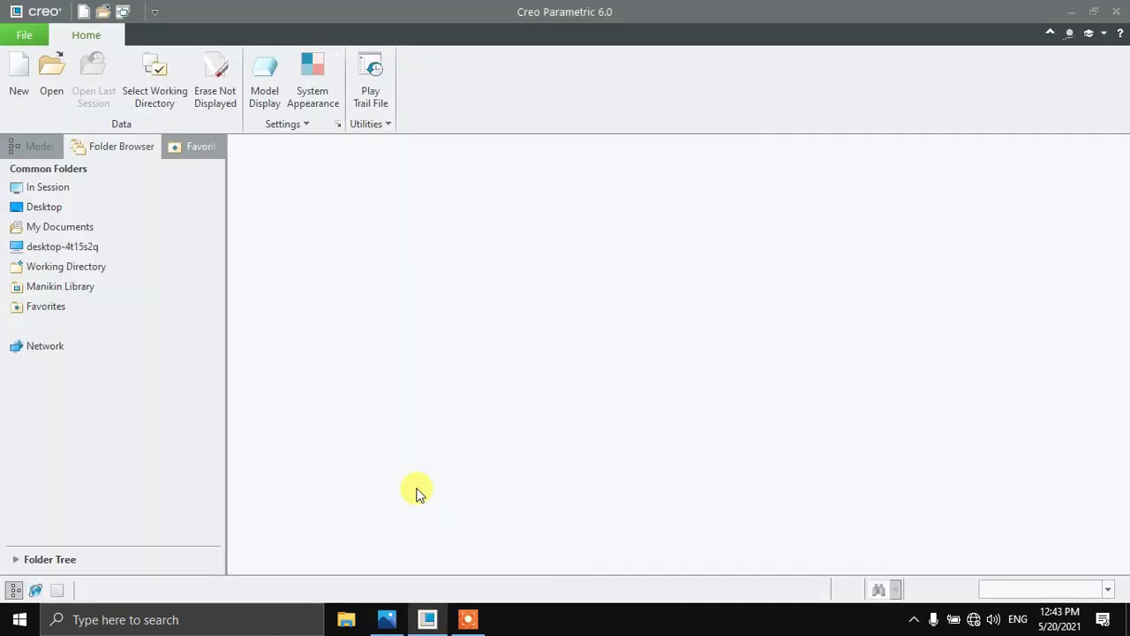
Step: Create a new solid part named k0002 using the mmns_part_solid template
left_click(21, 84)
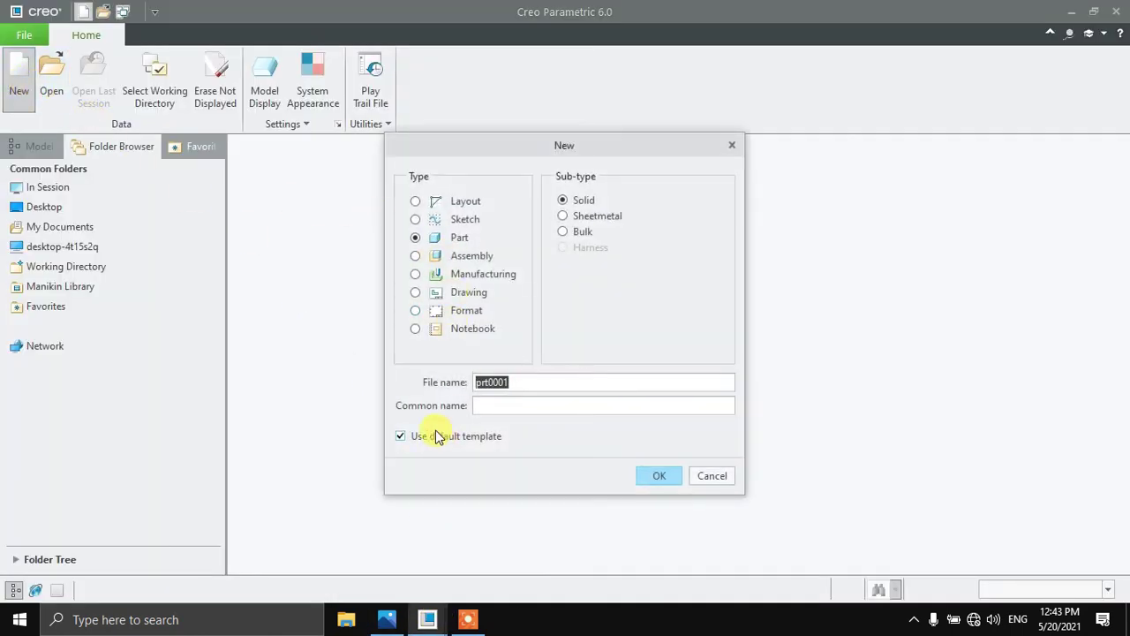
left_click_drag(548, 381, 425, 384)
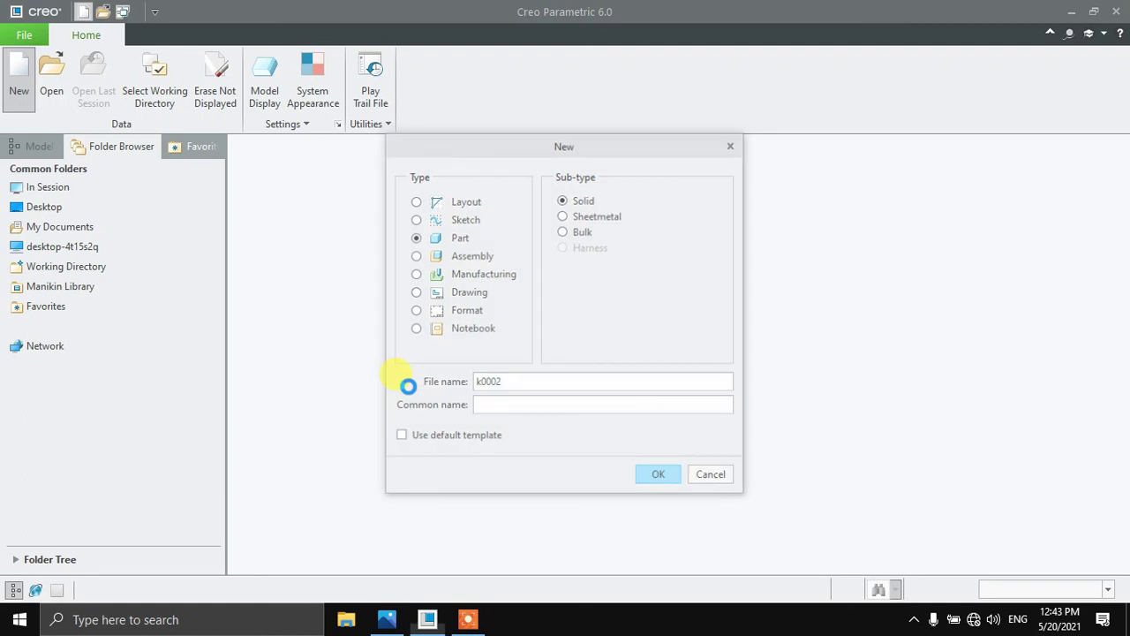
key("Return")
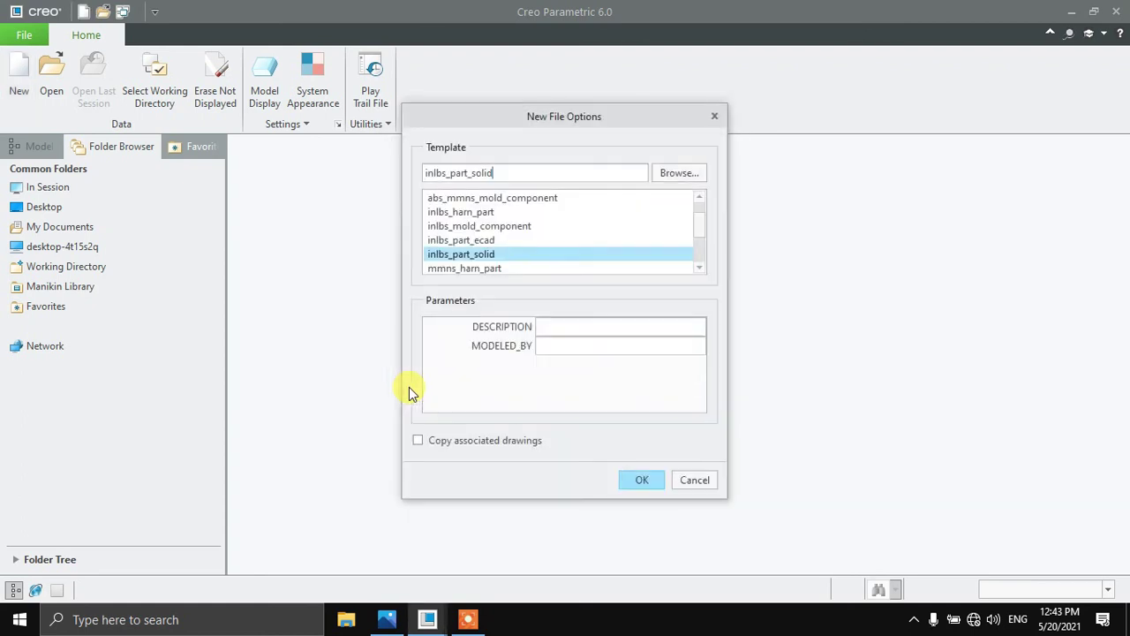
left_click(701, 268)
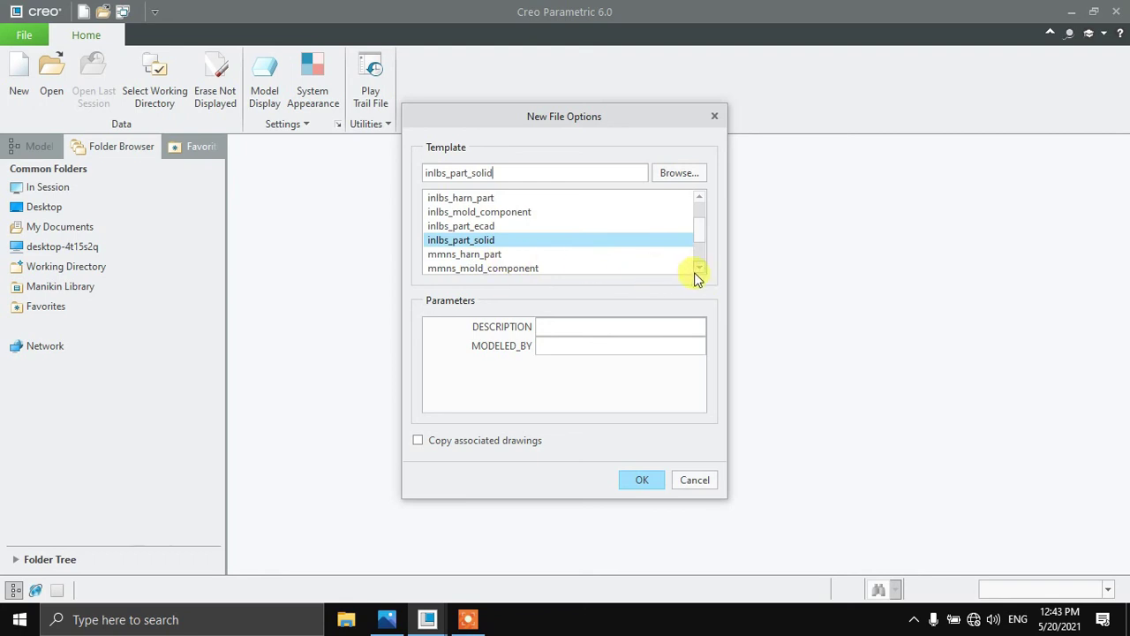
left_click(698, 268)
left_click(518, 268)
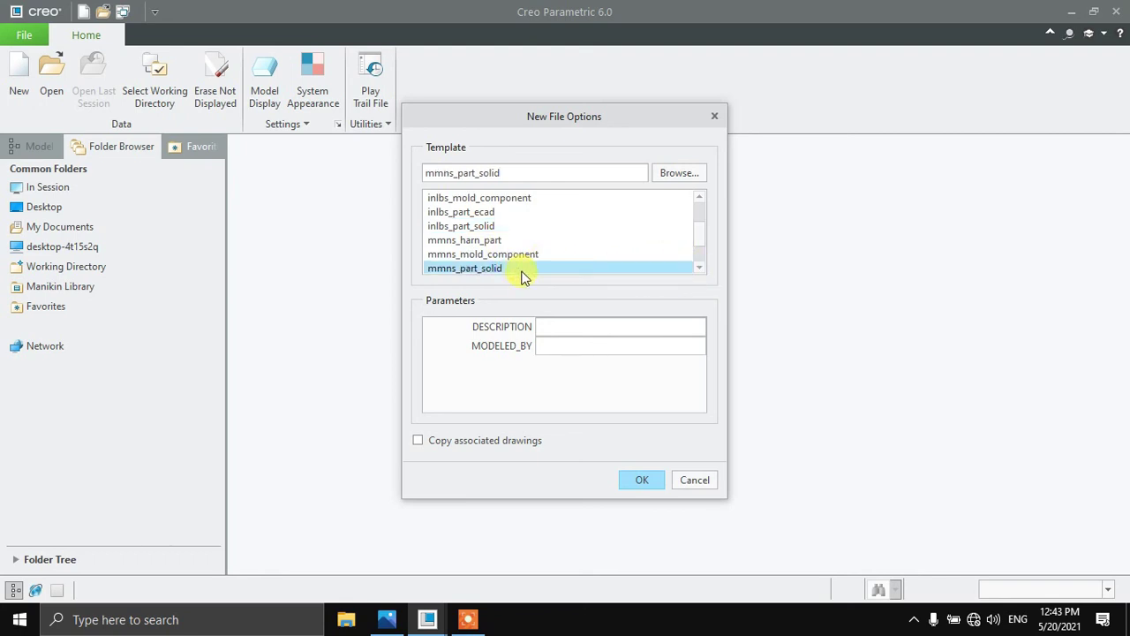
left_click(649, 480)
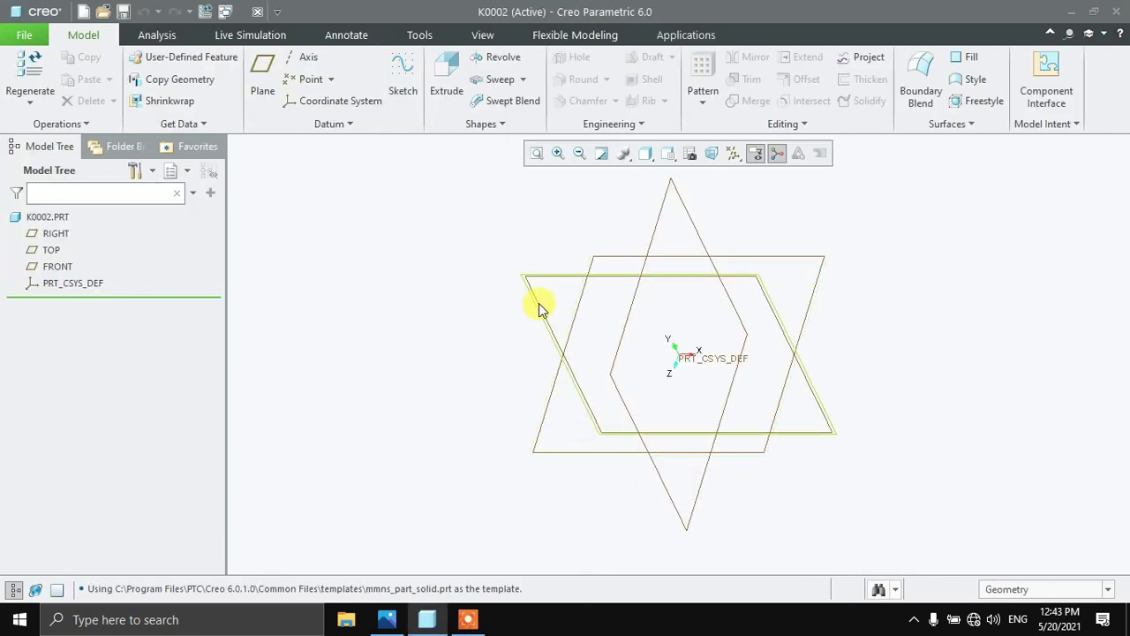
Step: Start a sketch on the FRONT plane and draw a rectangle from the Y axis
left_click(536, 303)
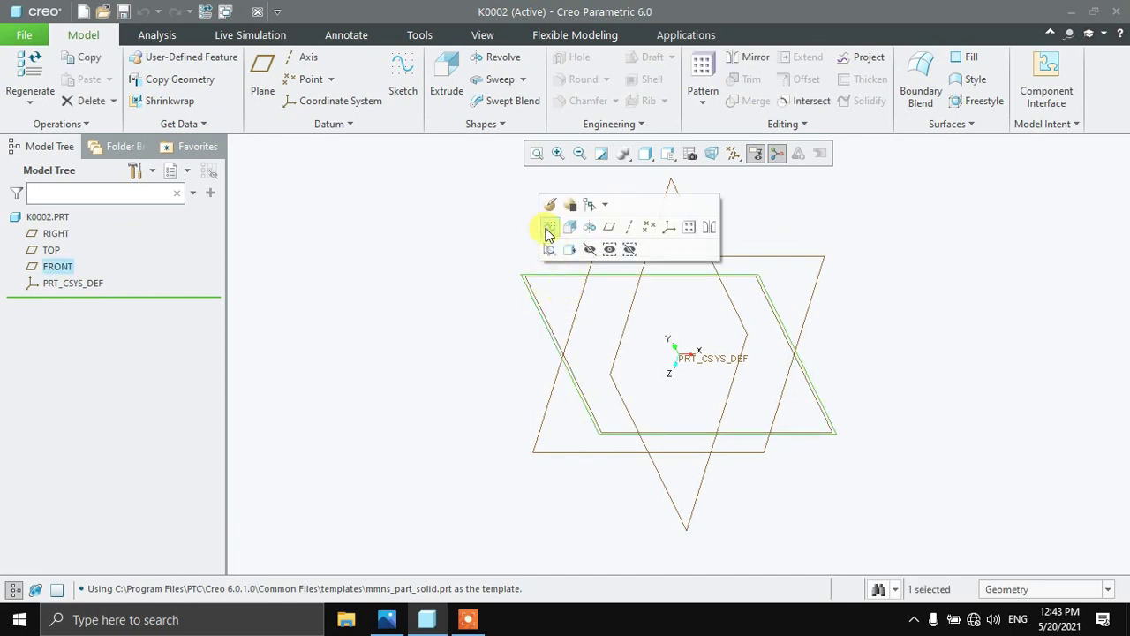
left_click(549, 229)
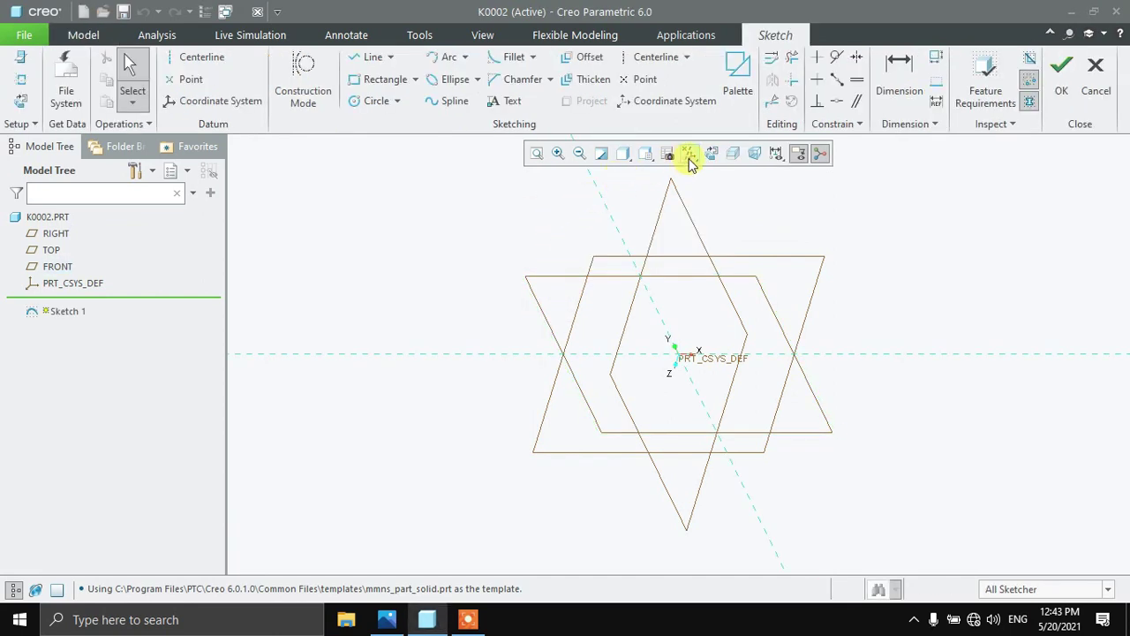
left_click(713, 155)
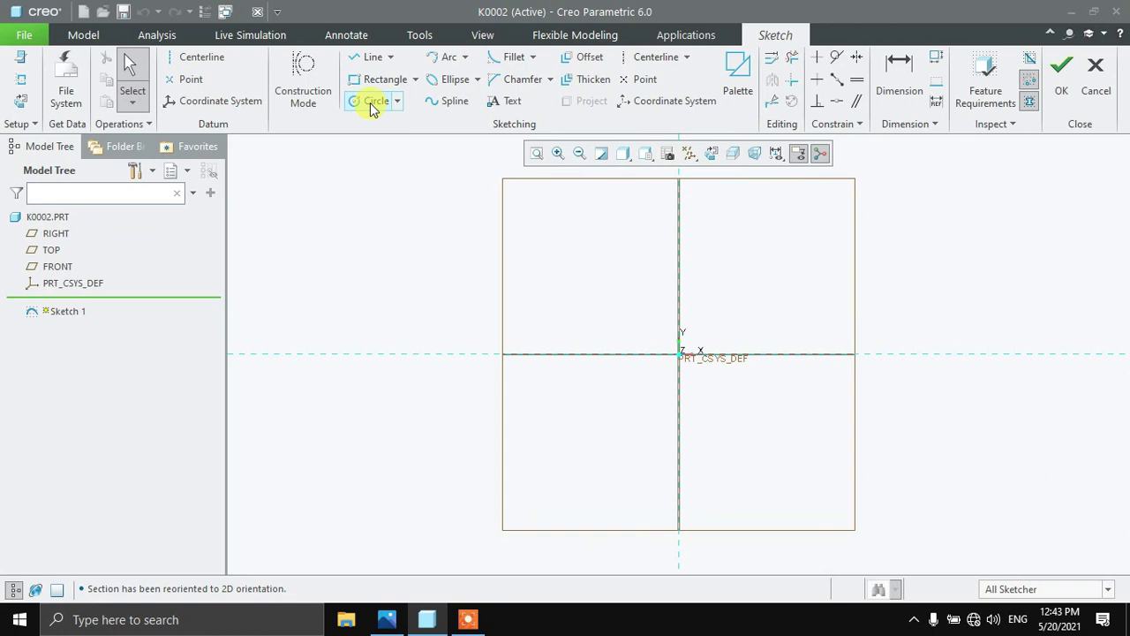
left_click(369, 79)
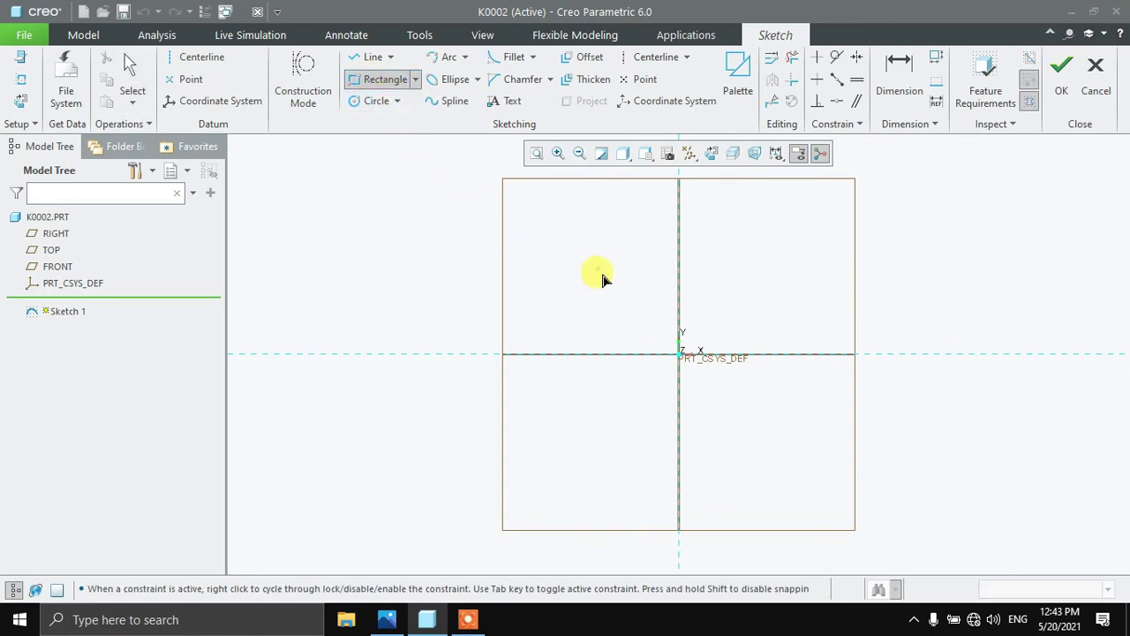
left_click(678, 332)
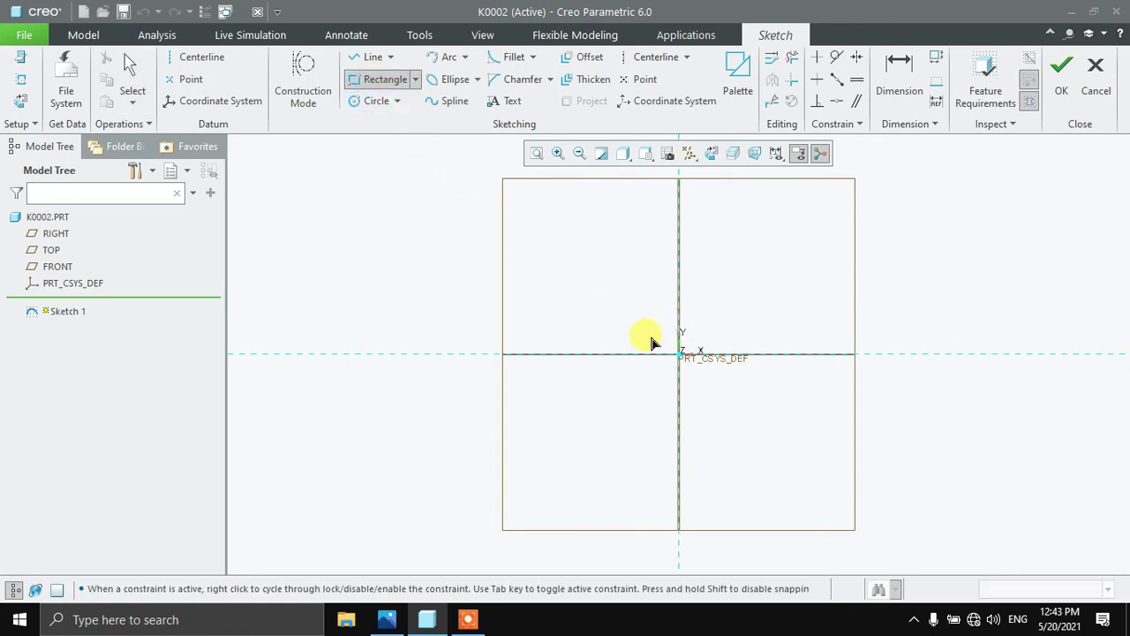
left_click(638, 400)
Step: Dimension the rectangle: top edge 19 above origin, width 45, height 69
scroll(618, 375, "up", 5)
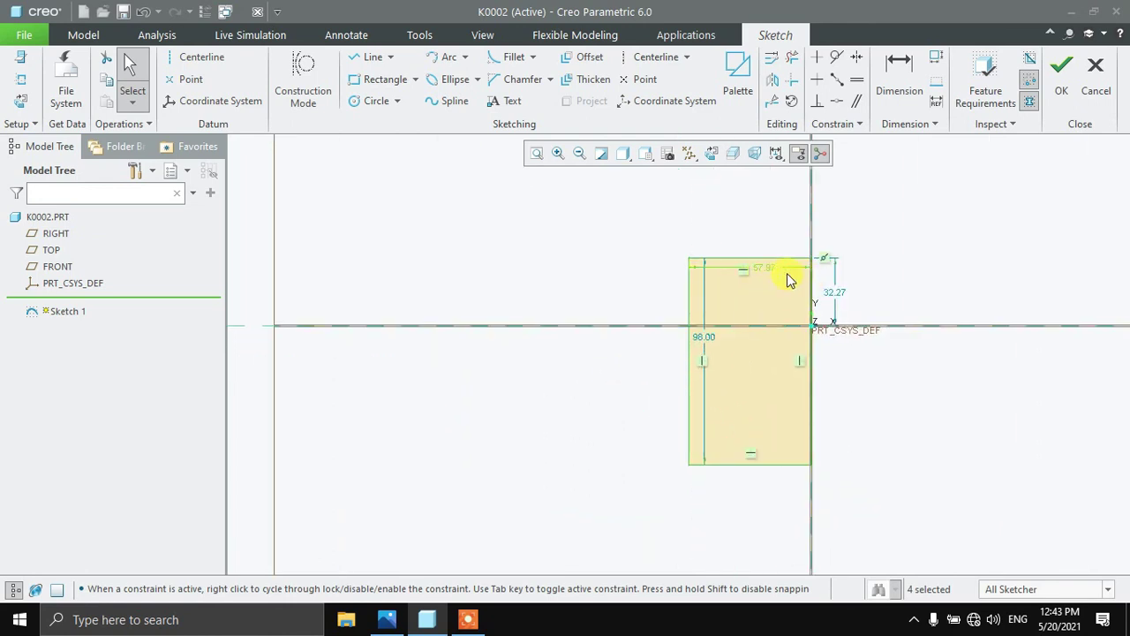
double_click(834, 293)
type("19")
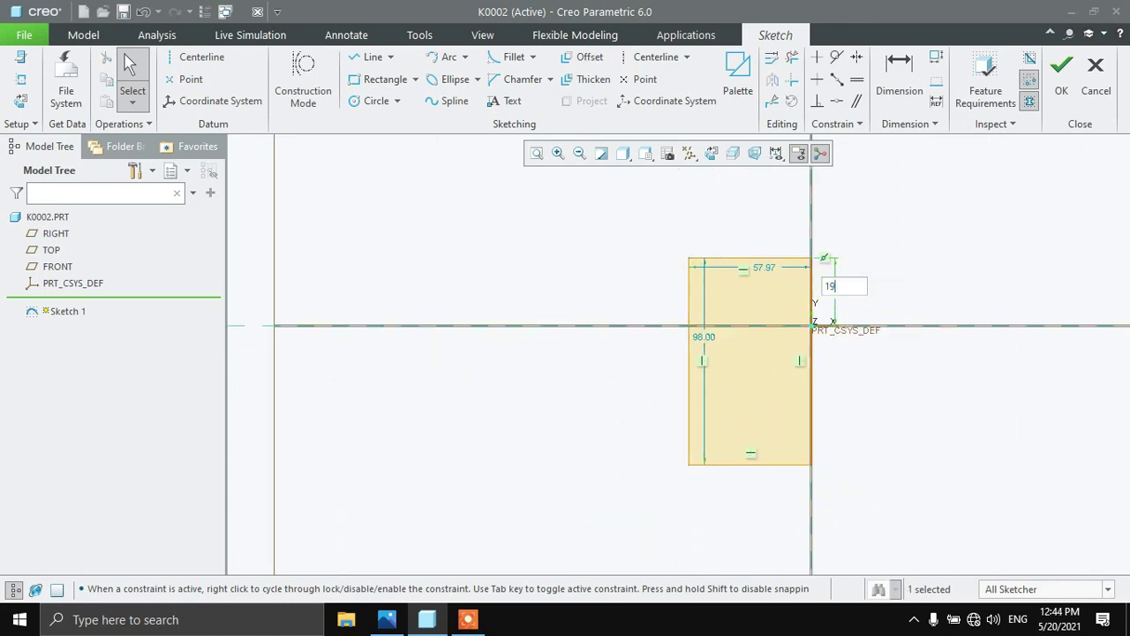
key("Return")
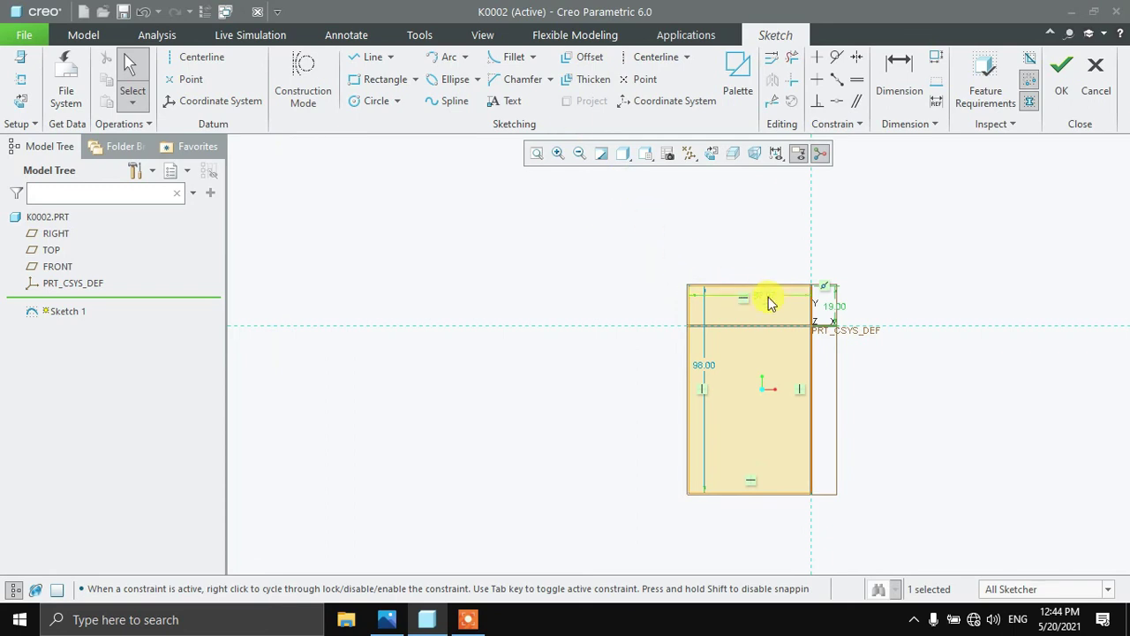
type("45")
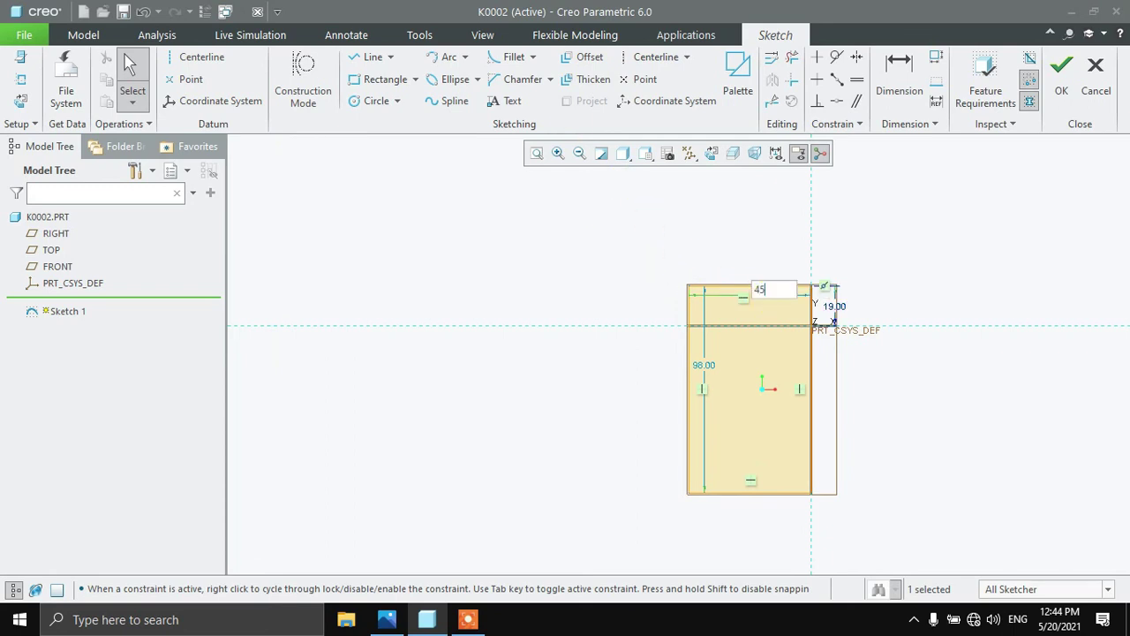
key("Return")
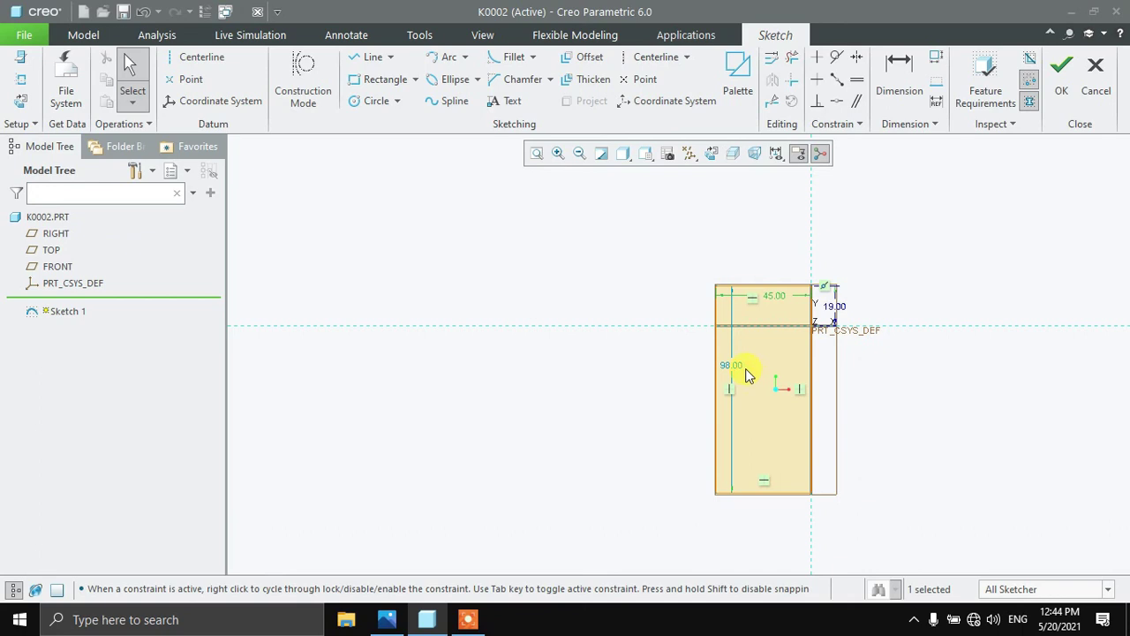
key("BackSpace")
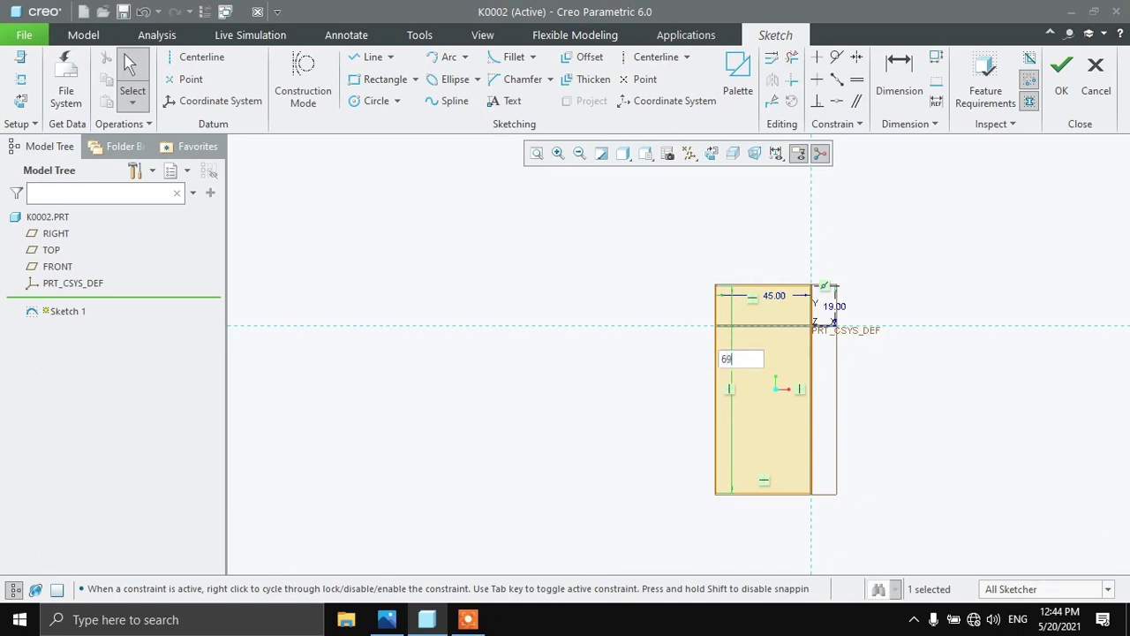
type("69")
key("Return")
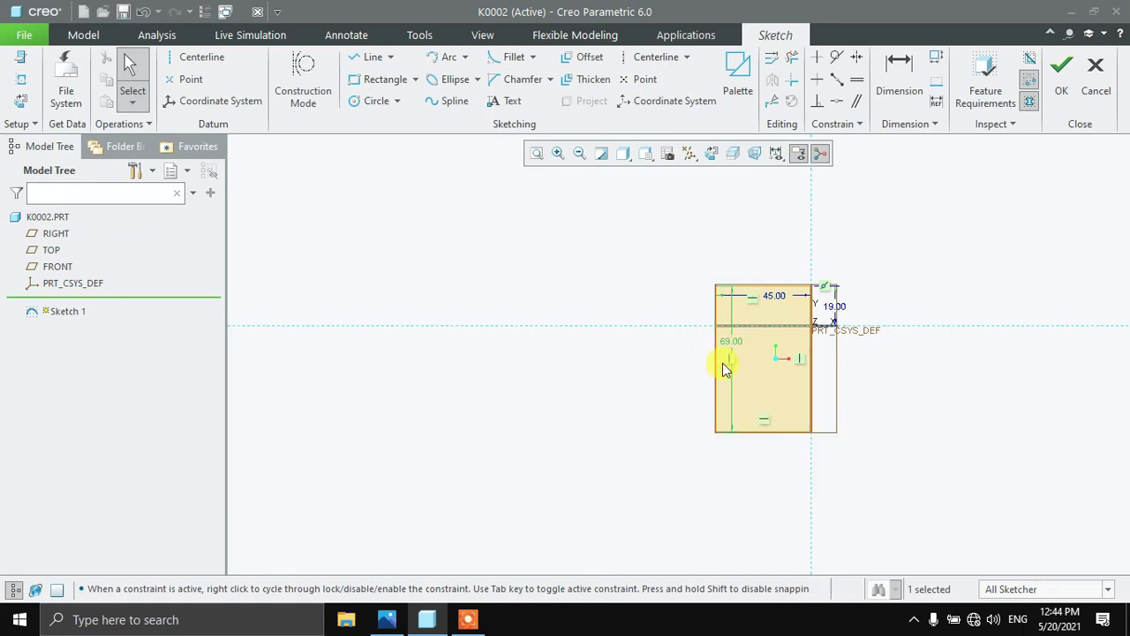
Step: Draw a circle inside the rectangle and set its diameter to 16
left_click(367, 105)
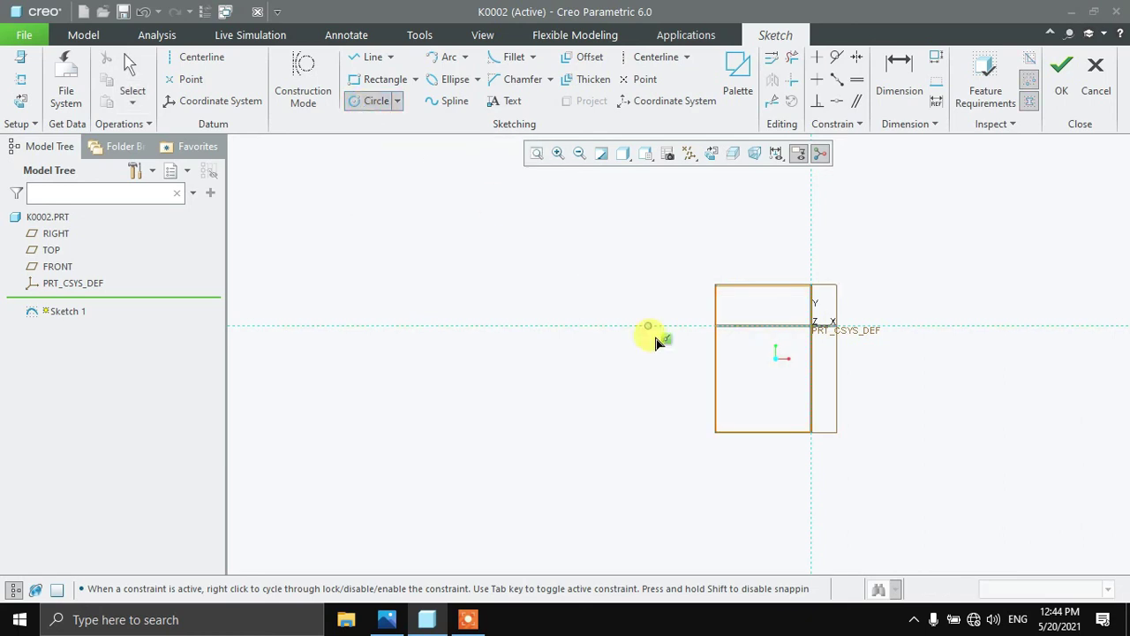
left_click(752, 394)
left_click(772, 395)
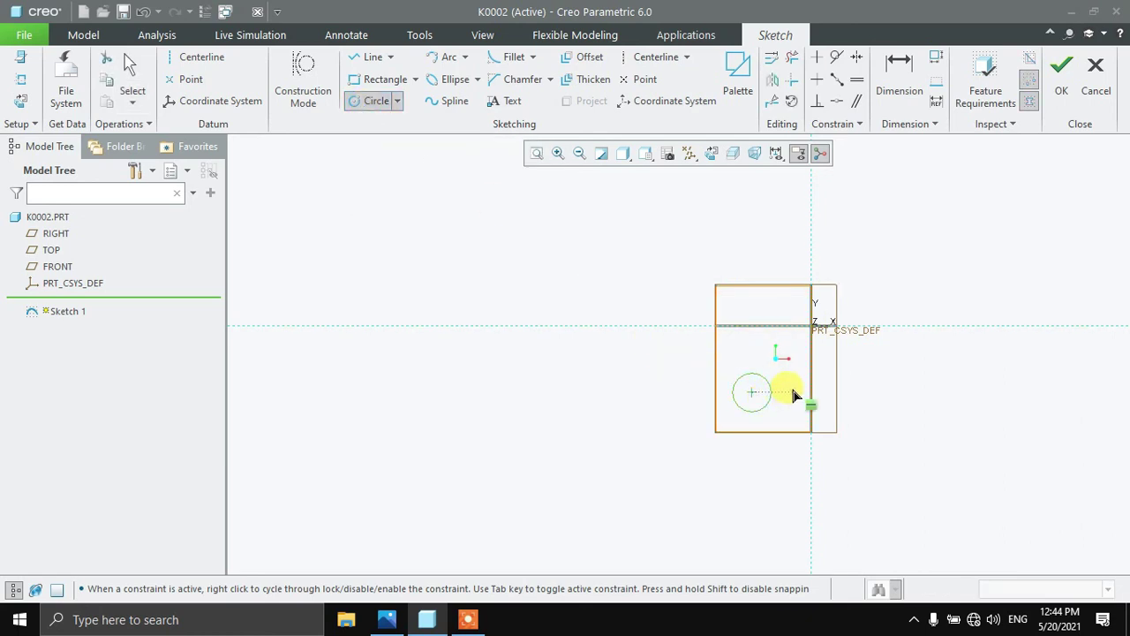
middle_click(790, 392)
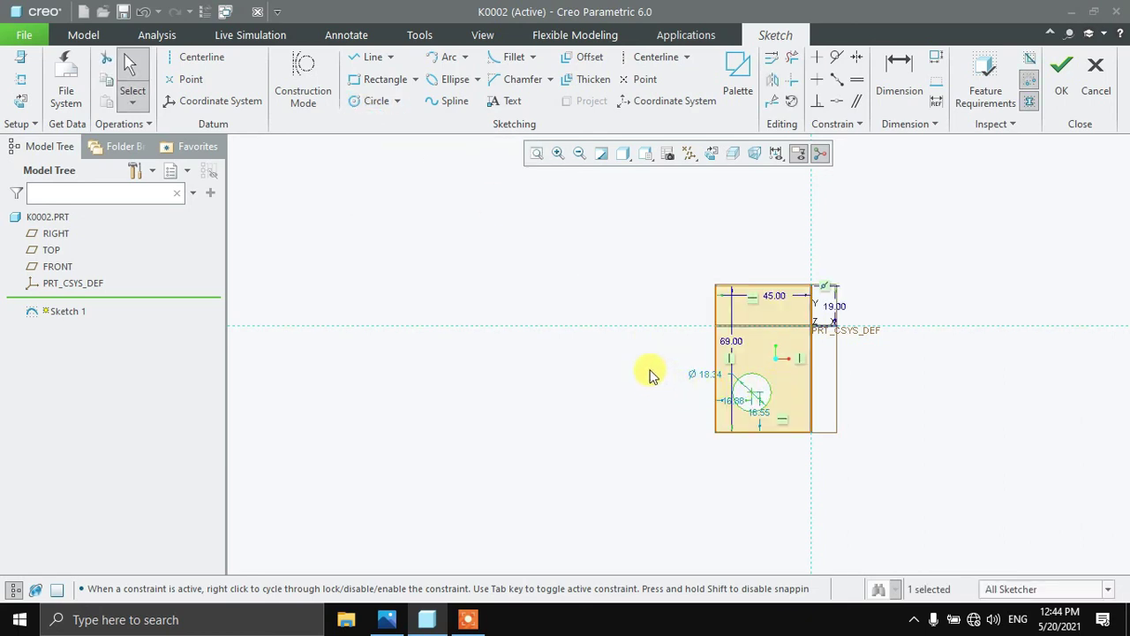
double_click(706, 380)
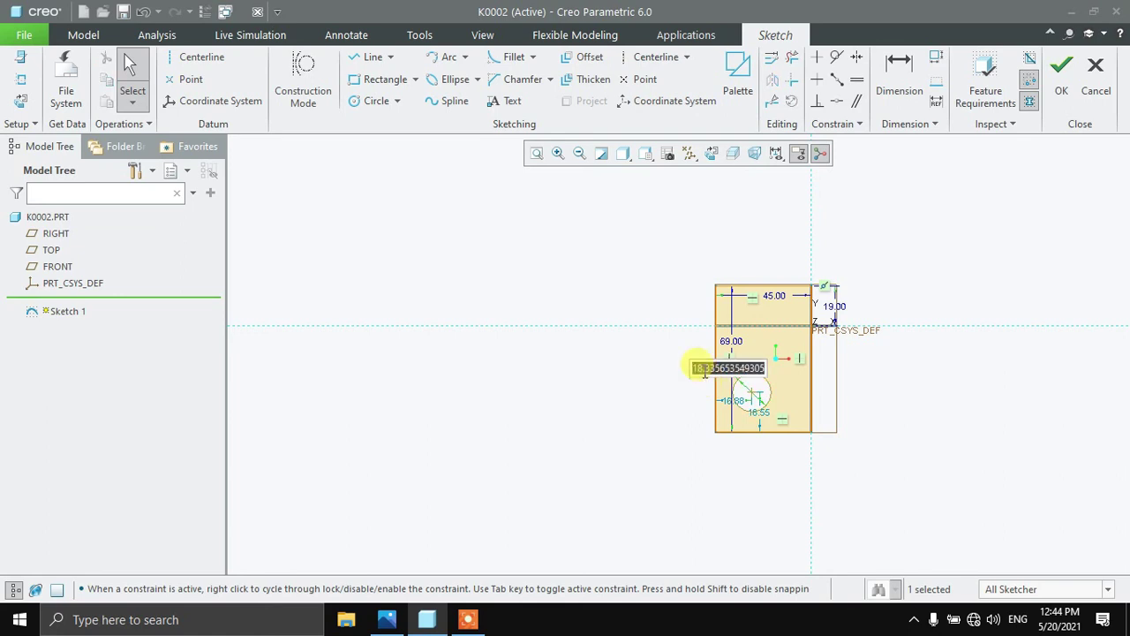
type("16")
left_click(704, 377)
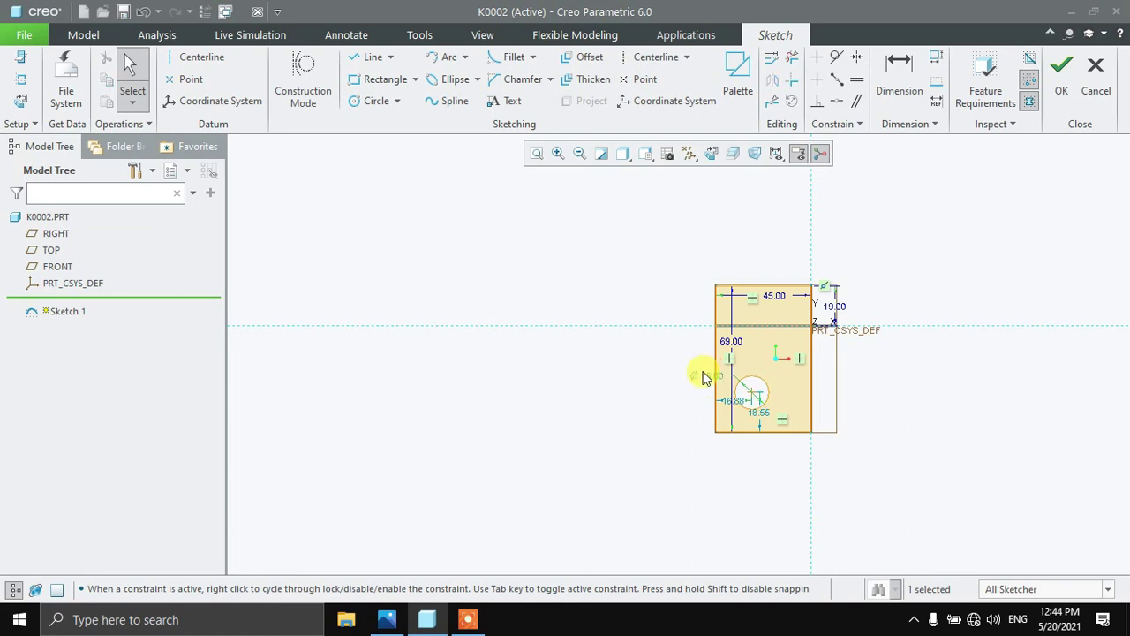
Step: Position the circle 18 from the left edge and 22 from the bottom
scroll(764, 433, "up", 3)
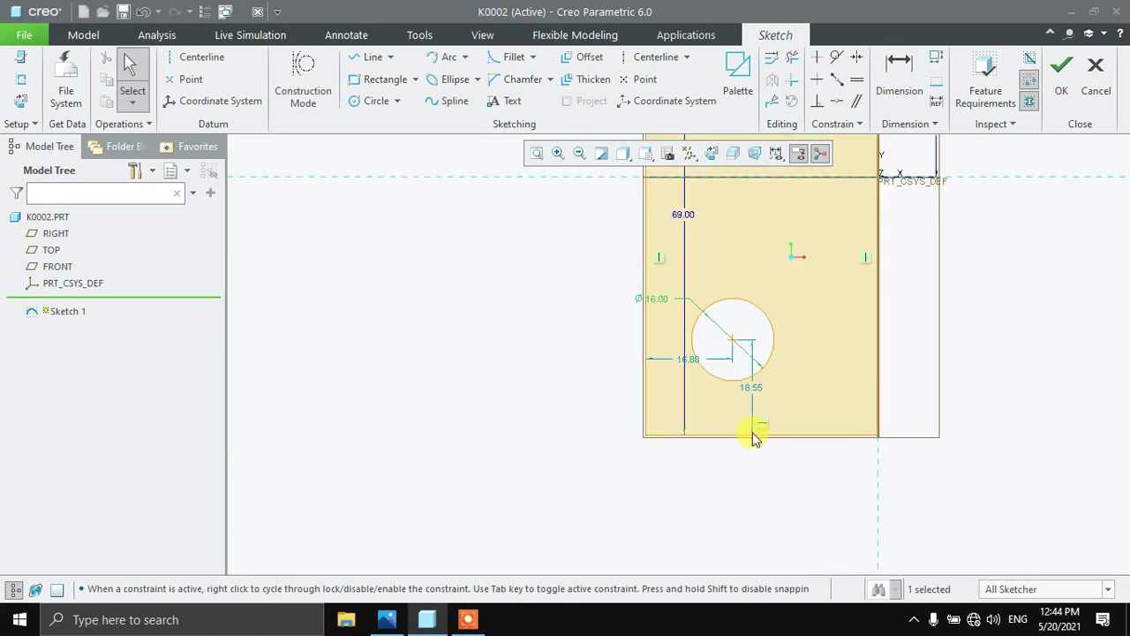
double_click(681, 358)
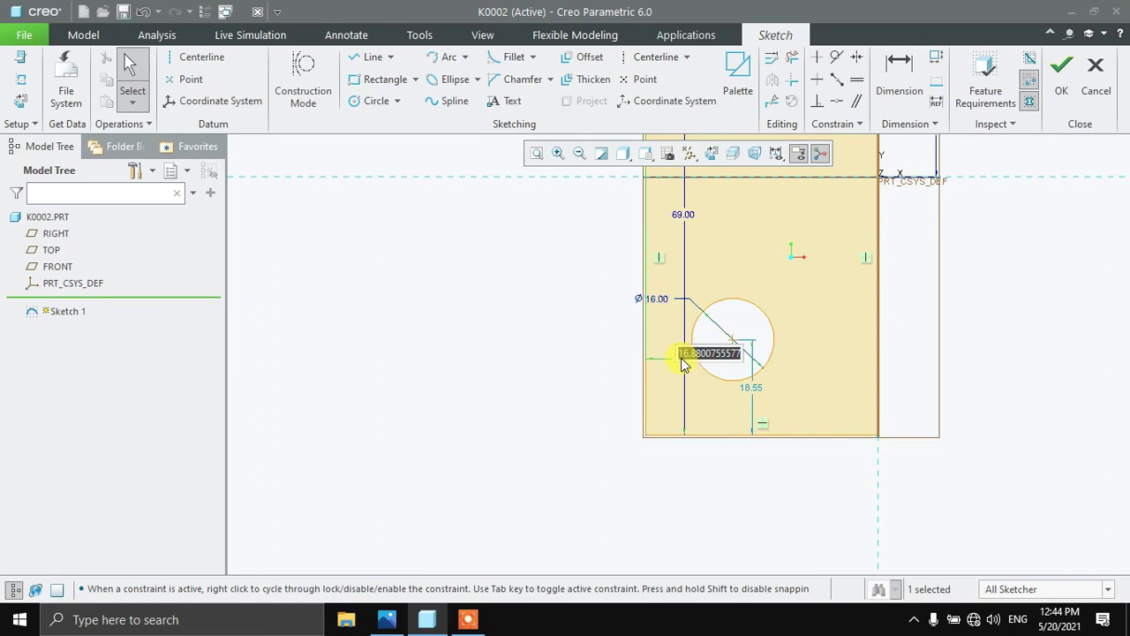
type("18")
key("Return")
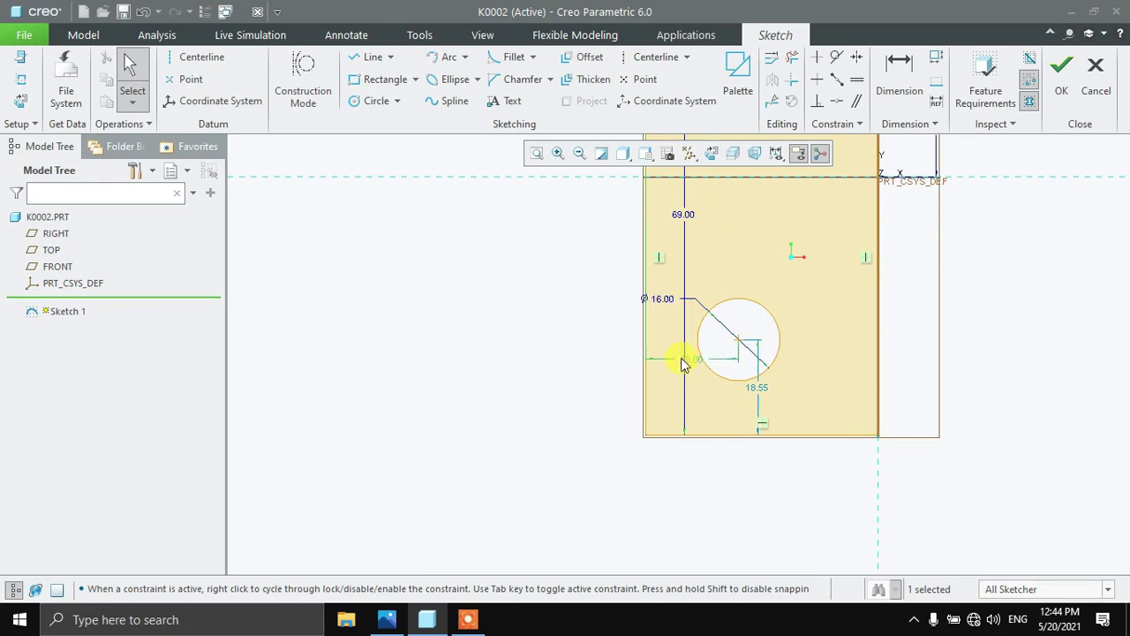
double_click(765, 391)
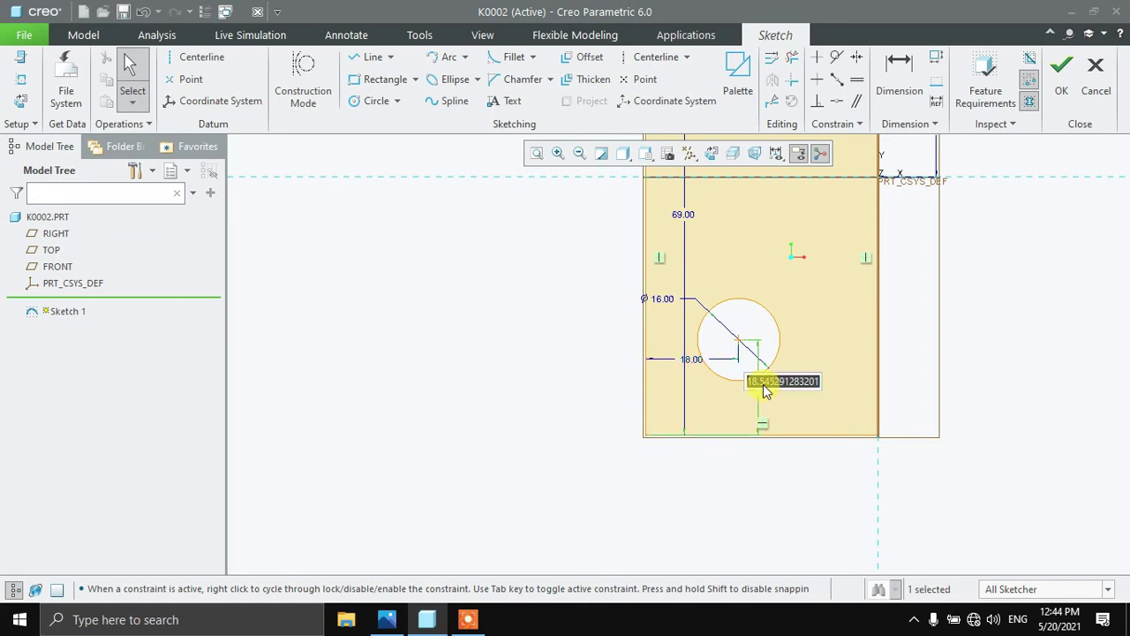
type("22")
key("Return")
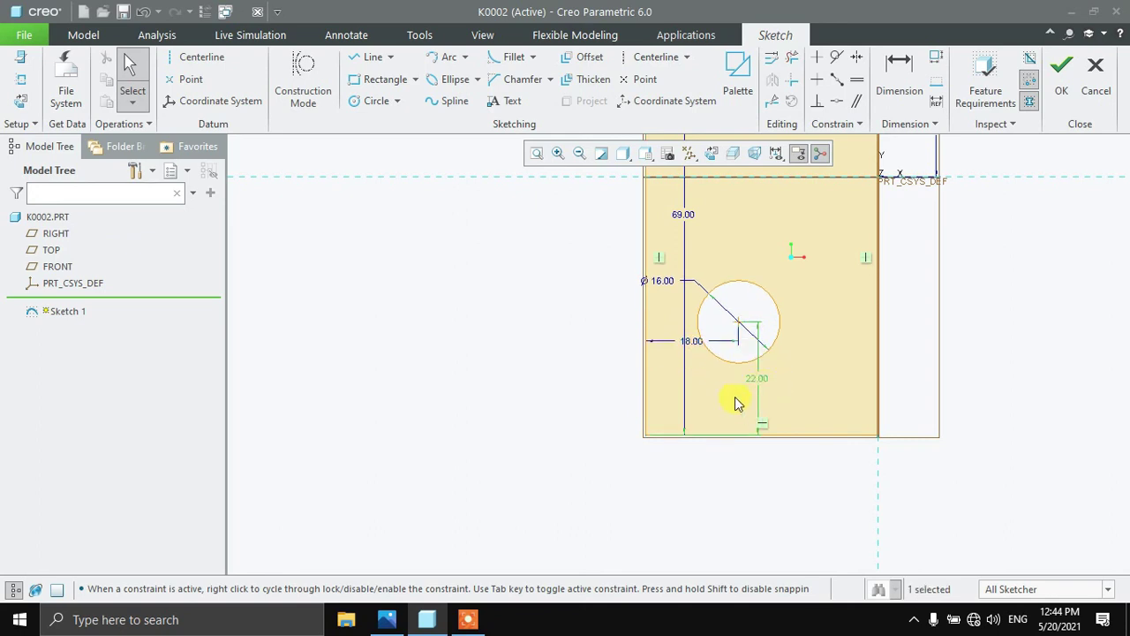
Step: Finish the sketch and extrude it into a 10-thick plate
left_click(1063, 77)
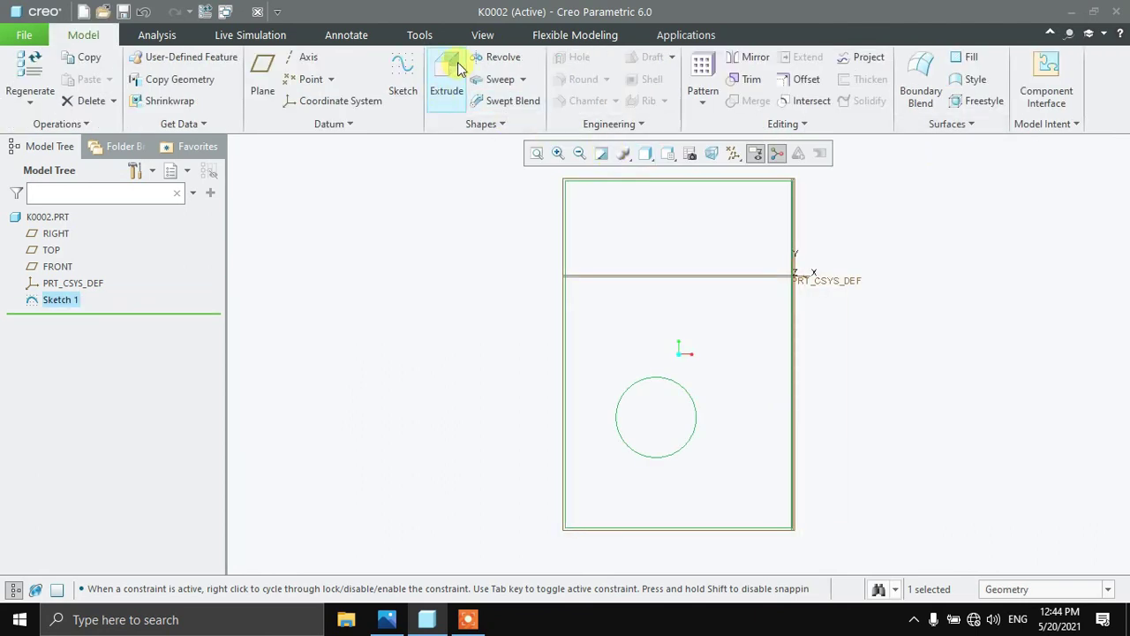
left_click(446, 75)
left_click(203, 77)
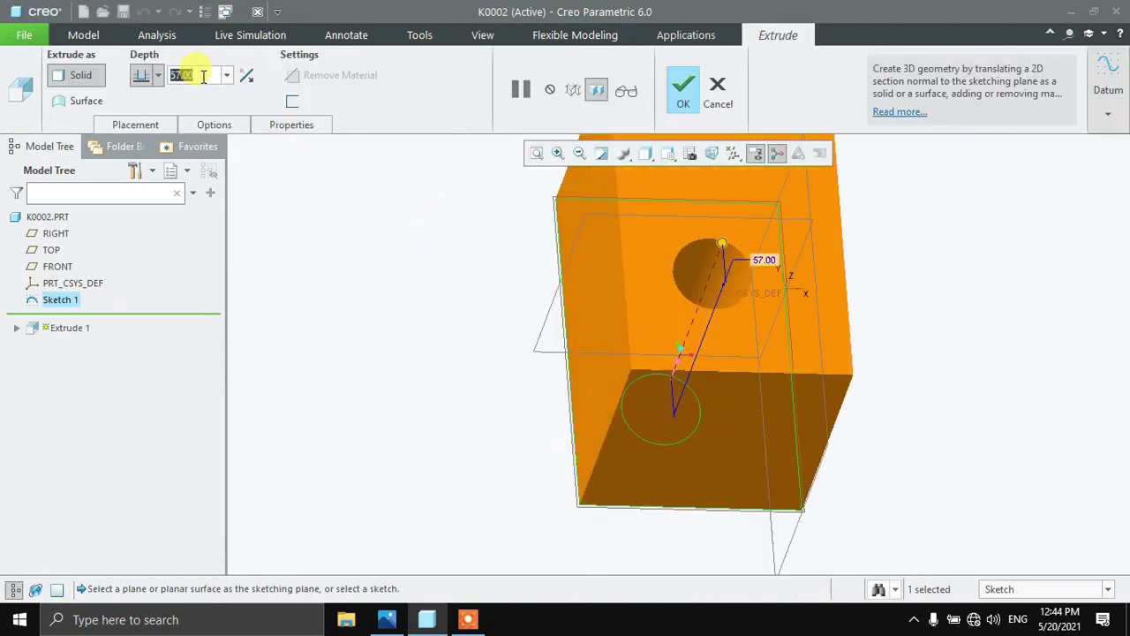
type("10")
key("Return")
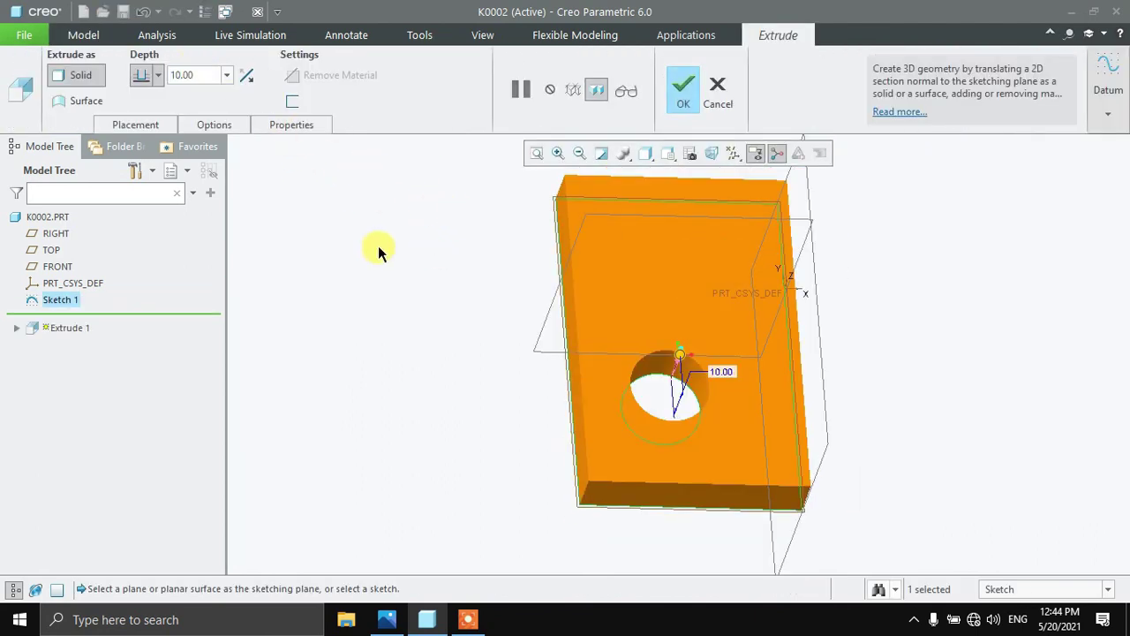
left_click(697, 99)
Step: Create datum plane DTM1 offset 75 (entered as -75) from the plate's end face
middle_click_drag(893, 341, 925, 240)
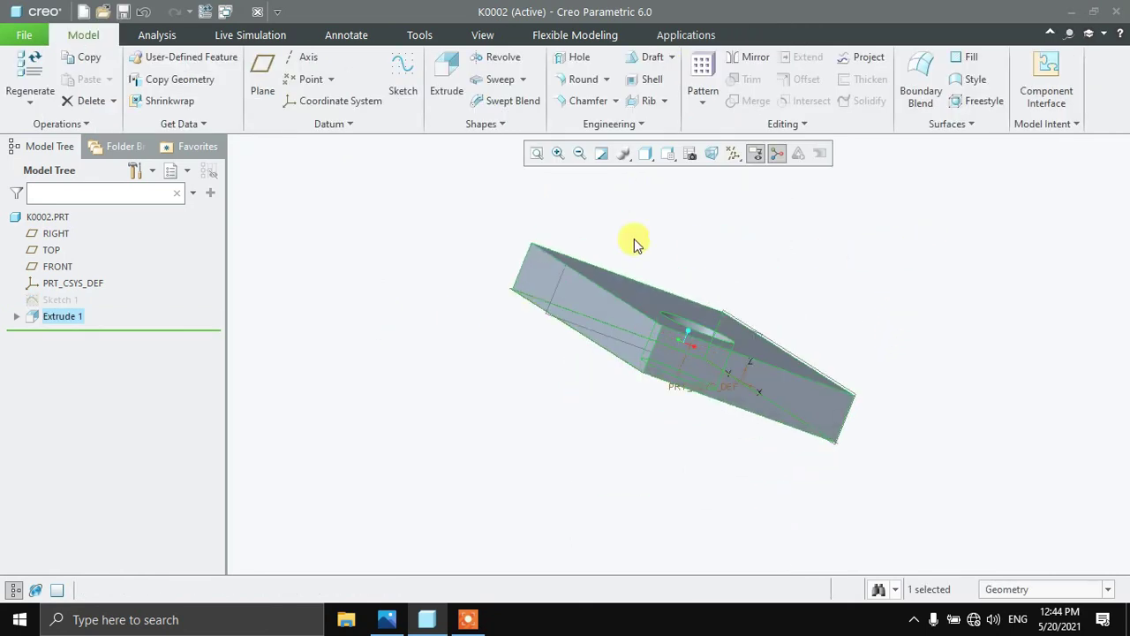
left_click(262, 79)
left_click(570, 288)
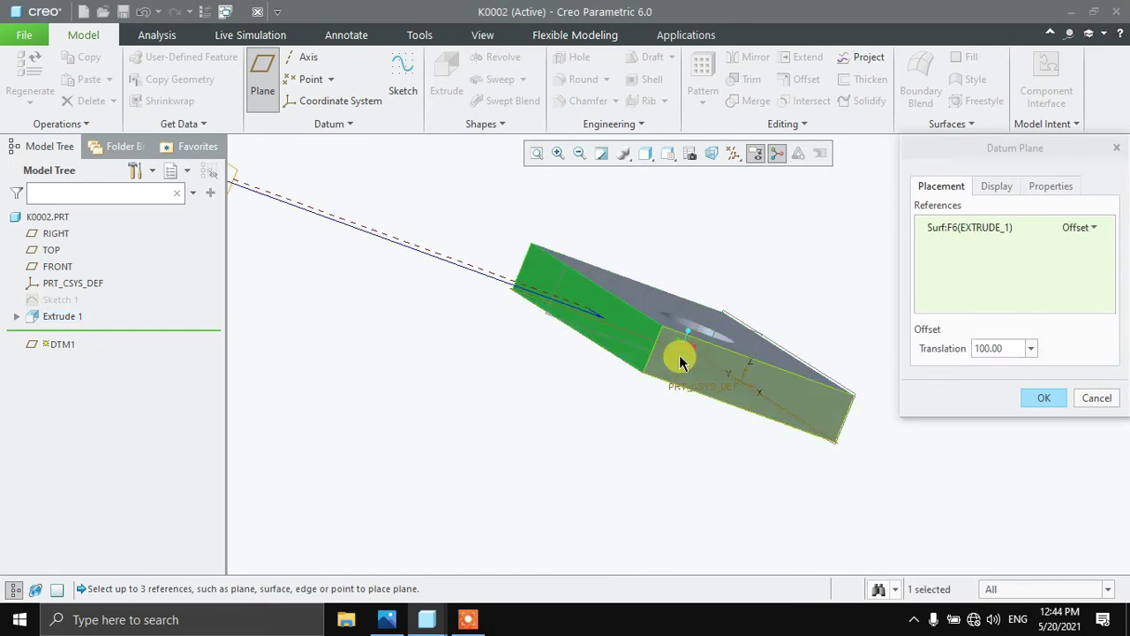
double_click(989, 349)
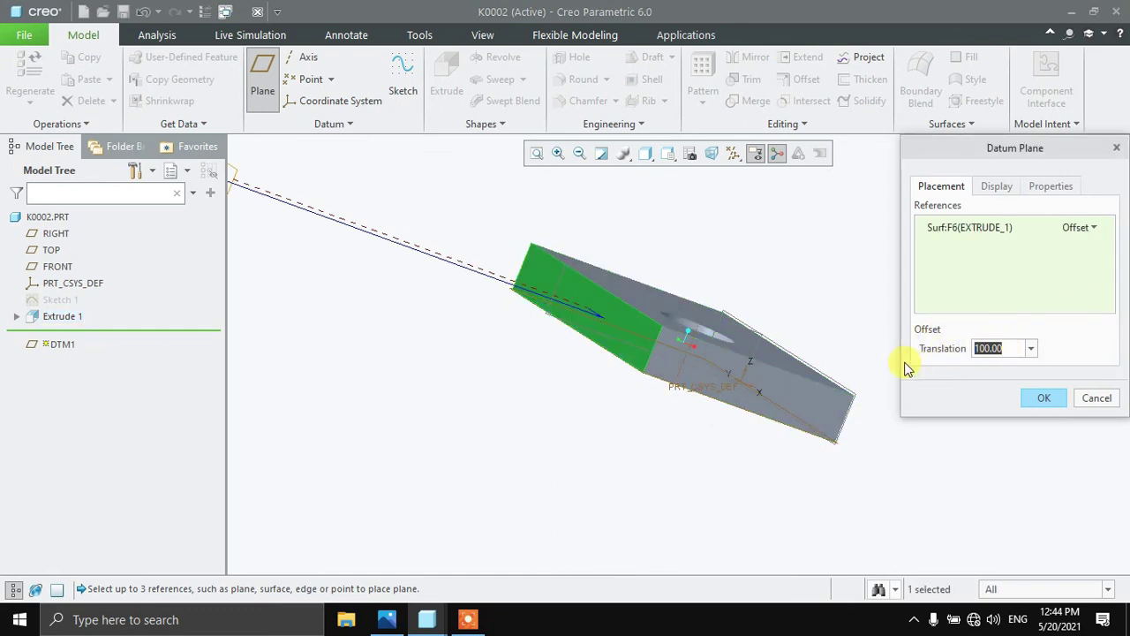
type("-")
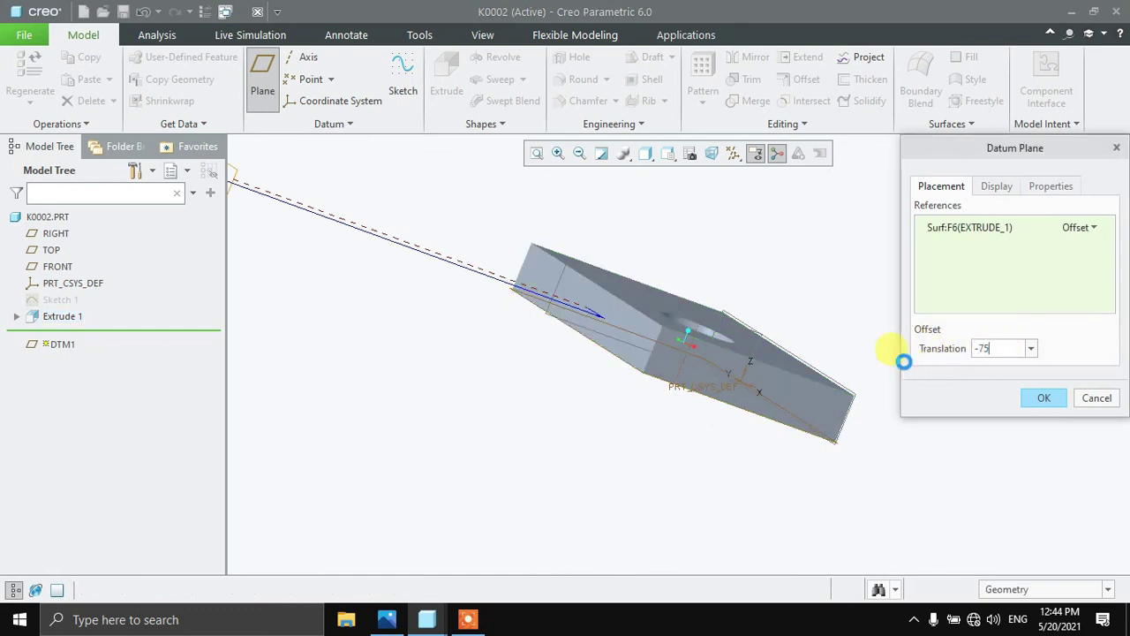
type("75")
left_click(904, 362)
middle_click_drag(931, 475, 783, 535)
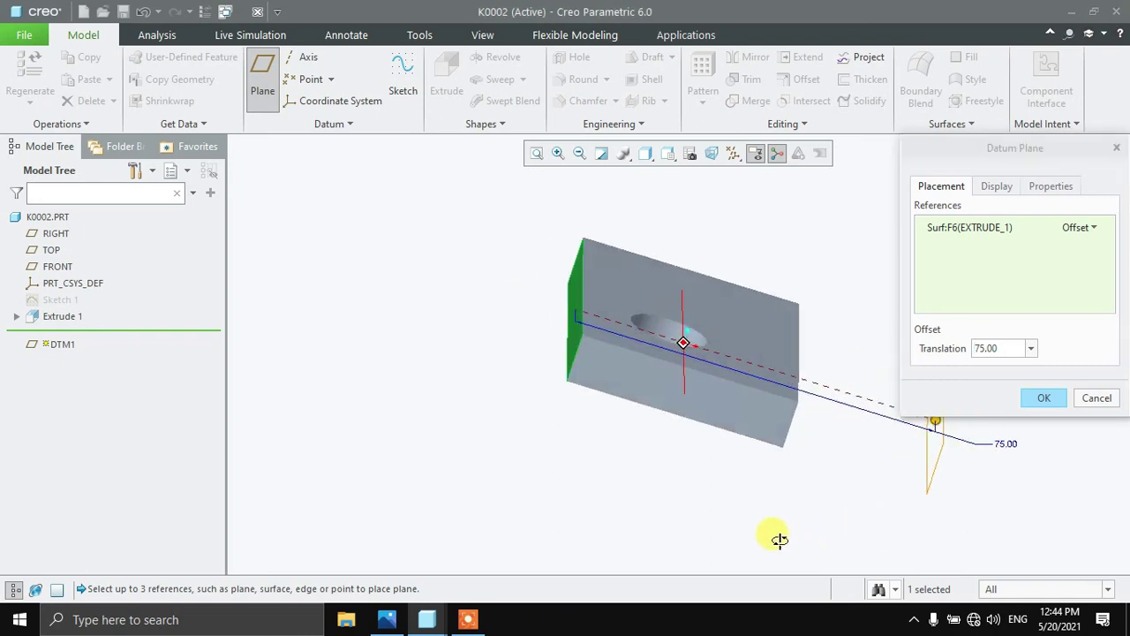
left_click(1035, 401)
middle_click_drag(1007, 451, 1002, 434)
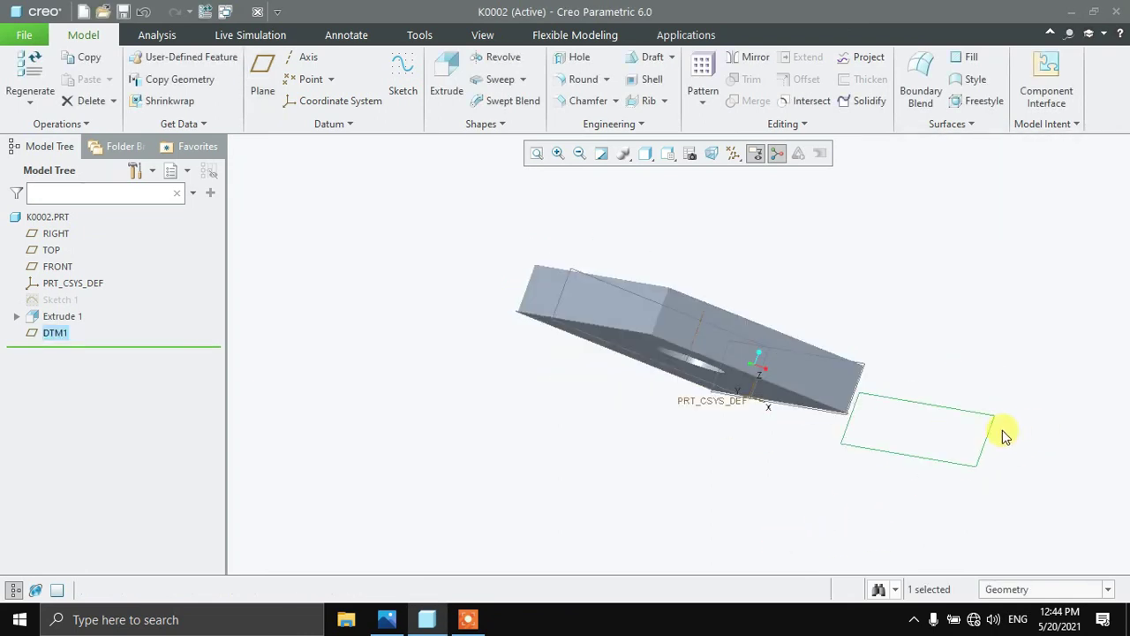
Step: Open Sketch 2 on DTM1 facing it, and draw a centerline along the horizontal reference
left_click(403, 71)
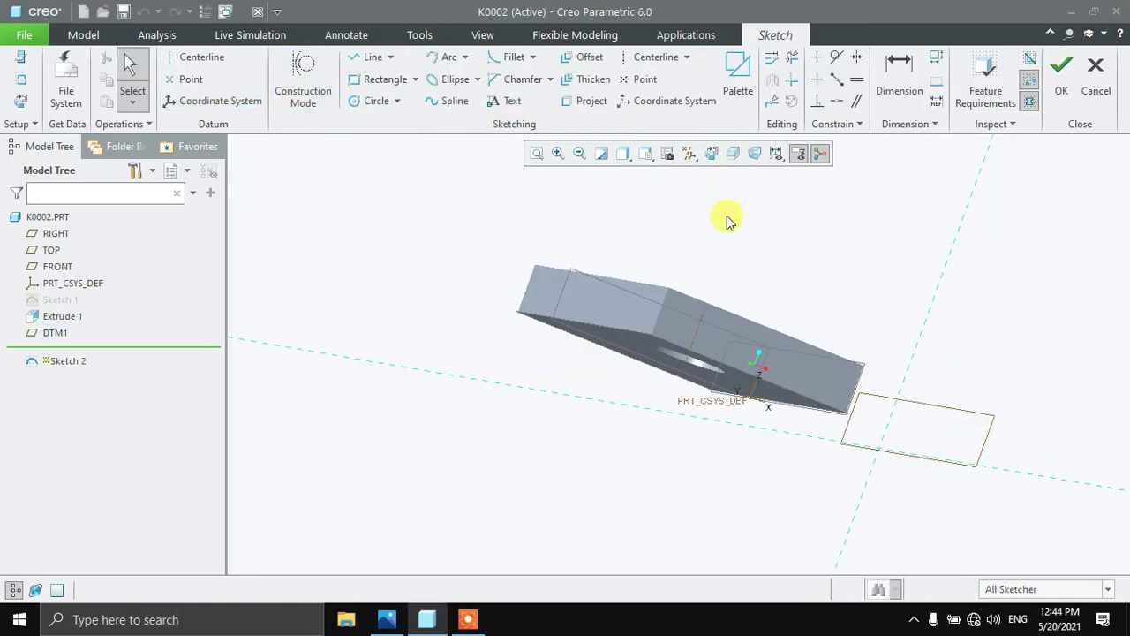
left_click(714, 153)
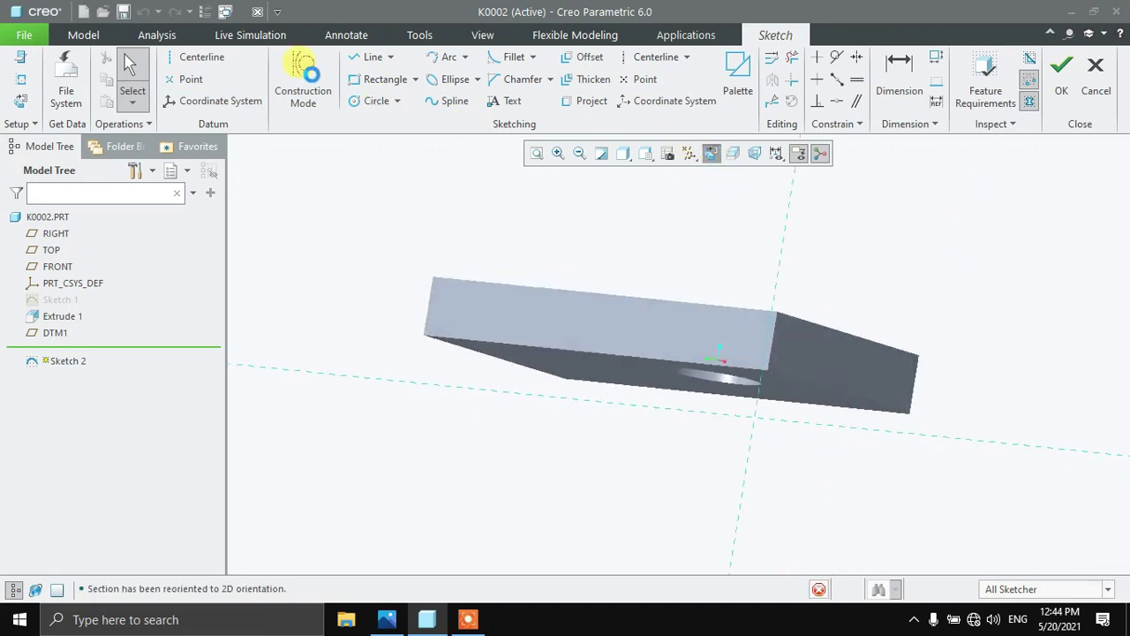
left_click(195, 64)
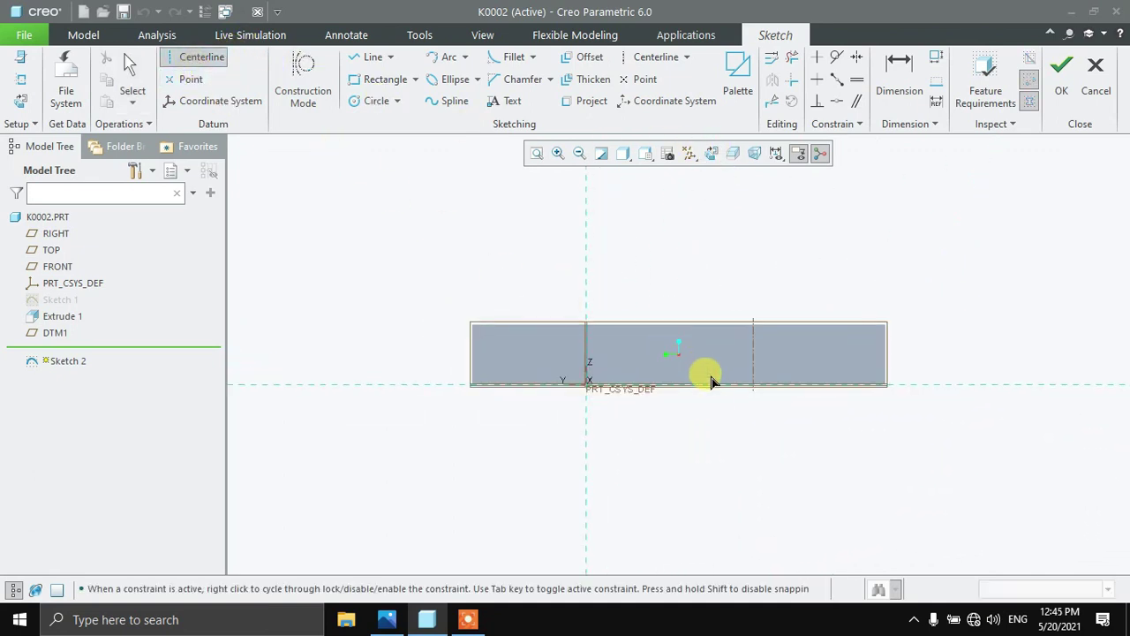
left_click(779, 393)
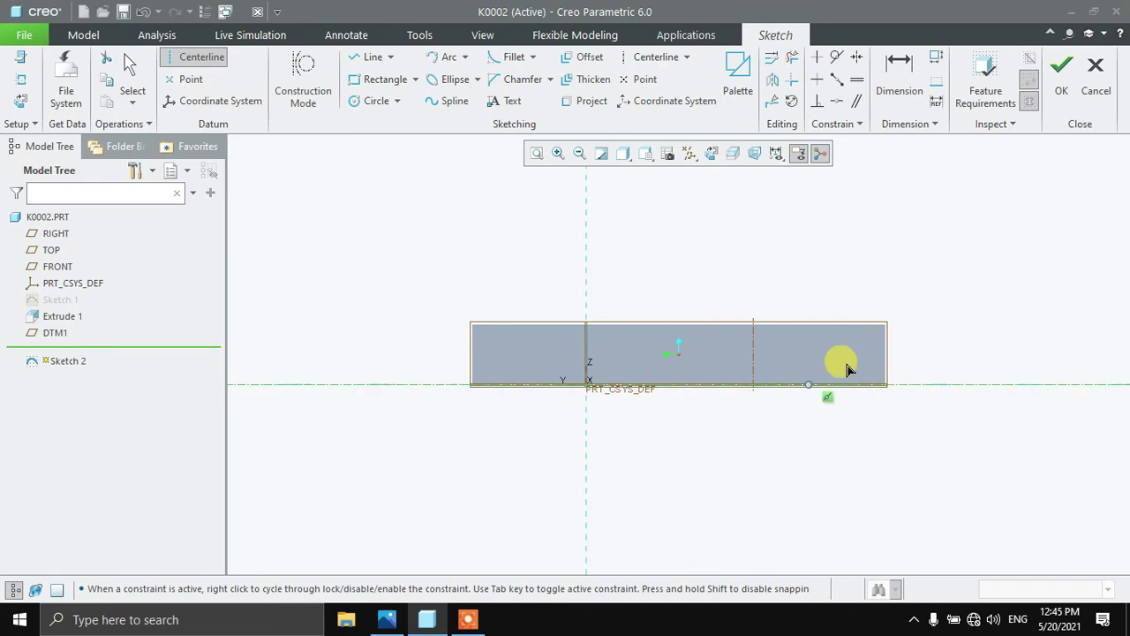
middle_click(980, 303)
Step: Finish Sketch 2 and create datum plane DTM2 offset 100 from FRONT on the opposite side
left_click(1062, 88)
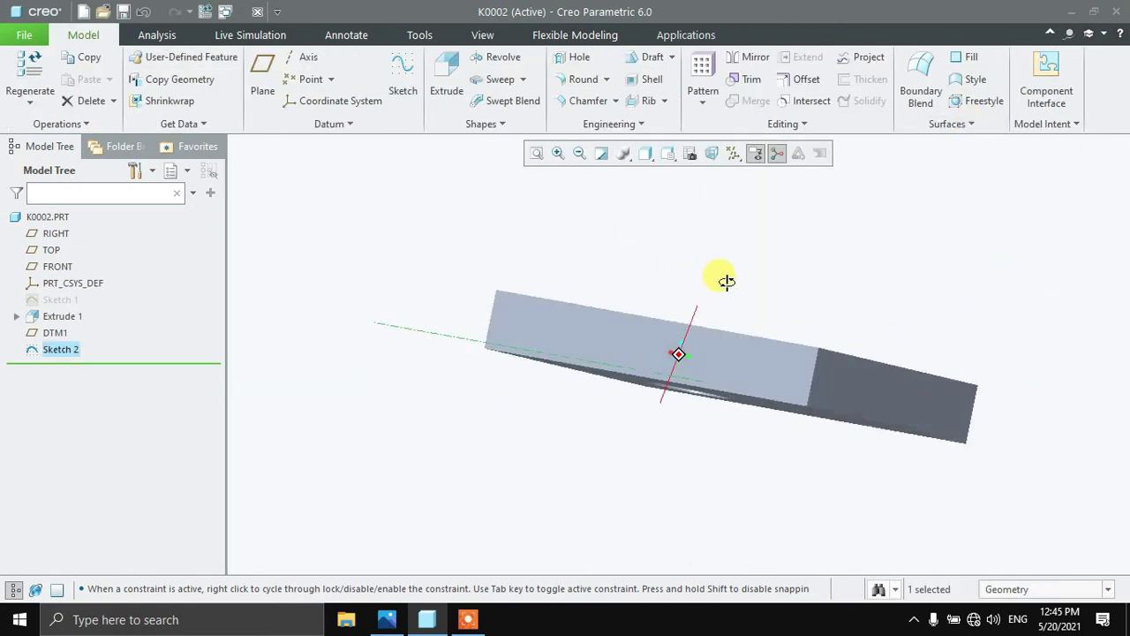
middle_click_drag(722, 320, 639, 312)
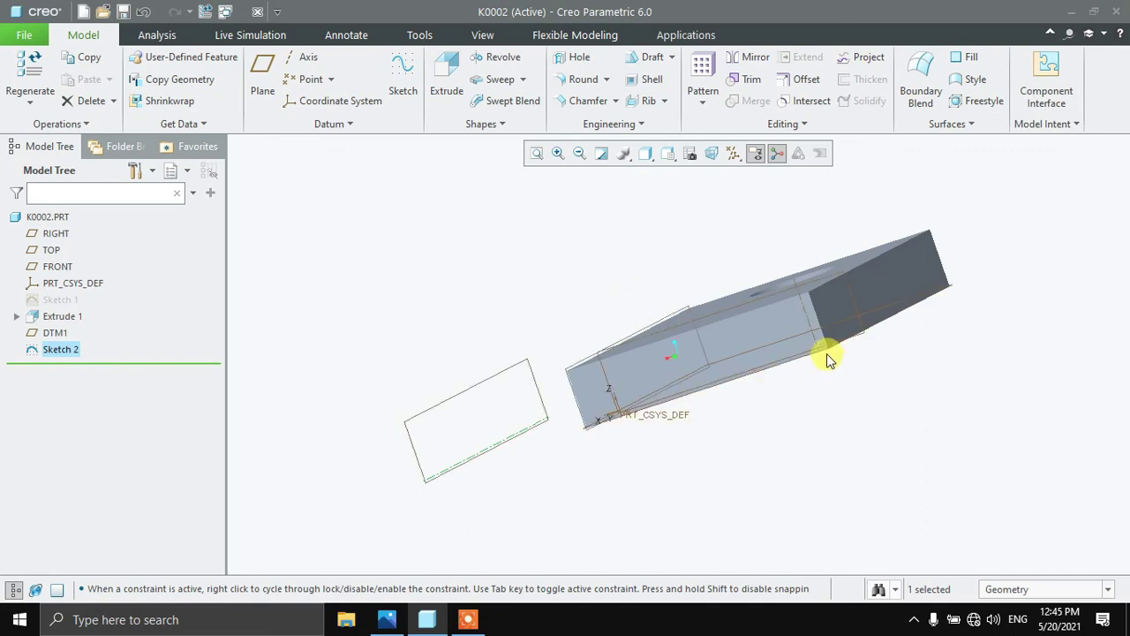
left_click(865, 337)
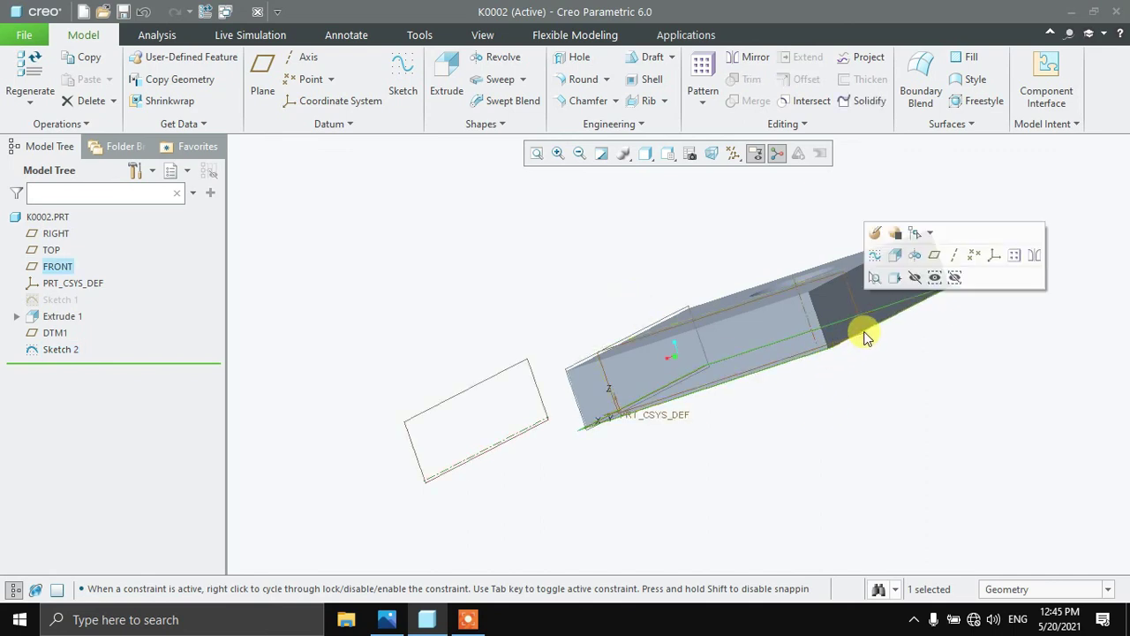
left_click(260, 88)
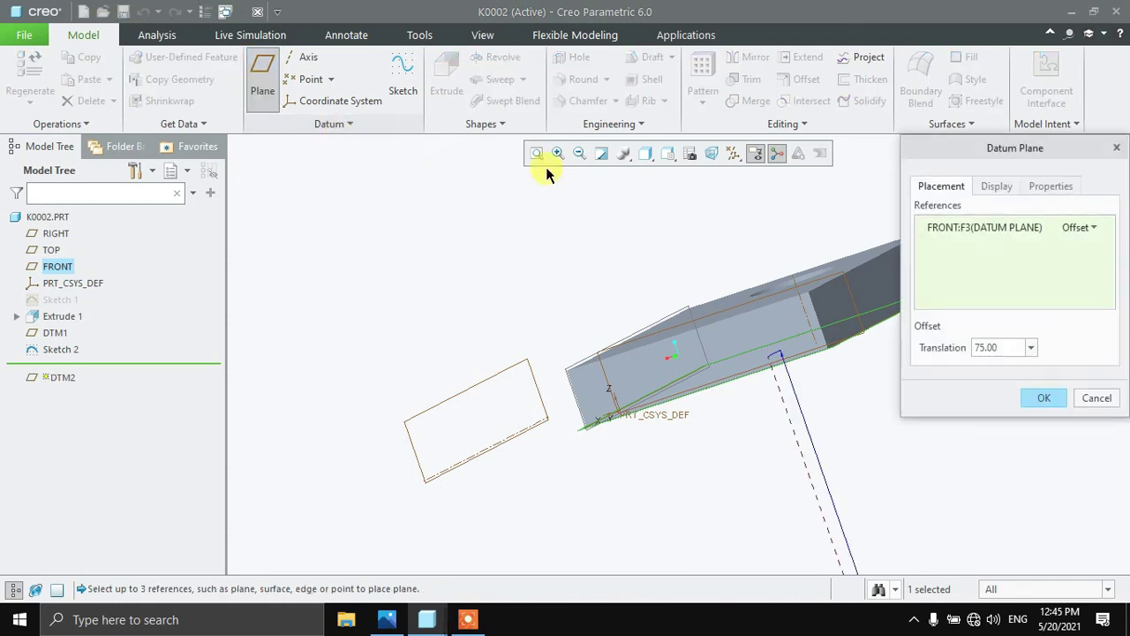
double_click(1003, 343)
type("-1")
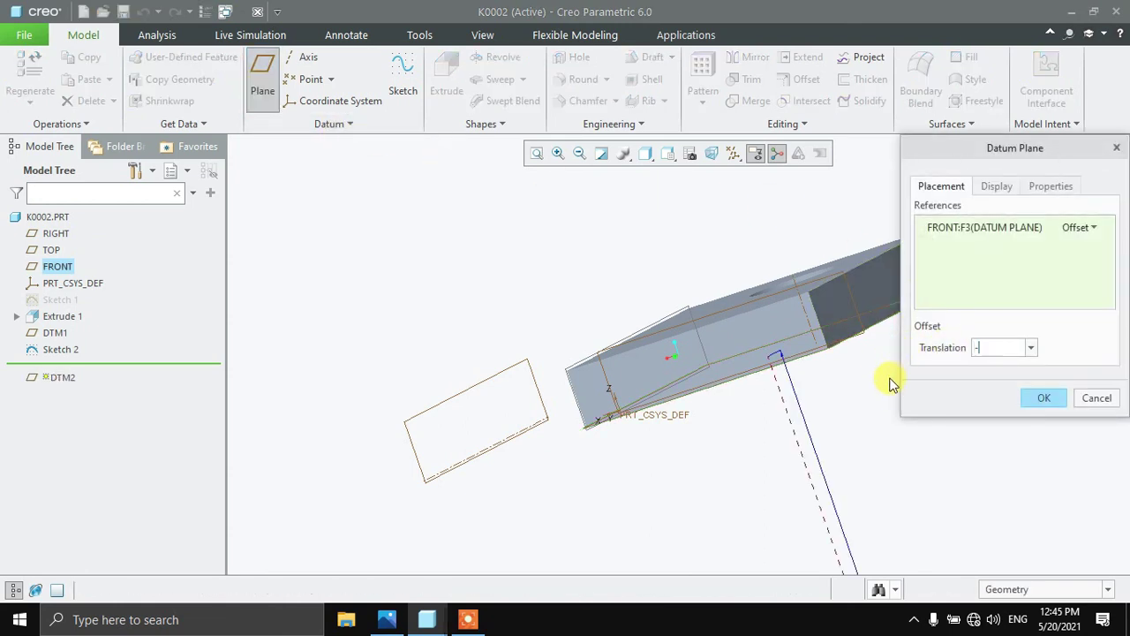
key("Return")
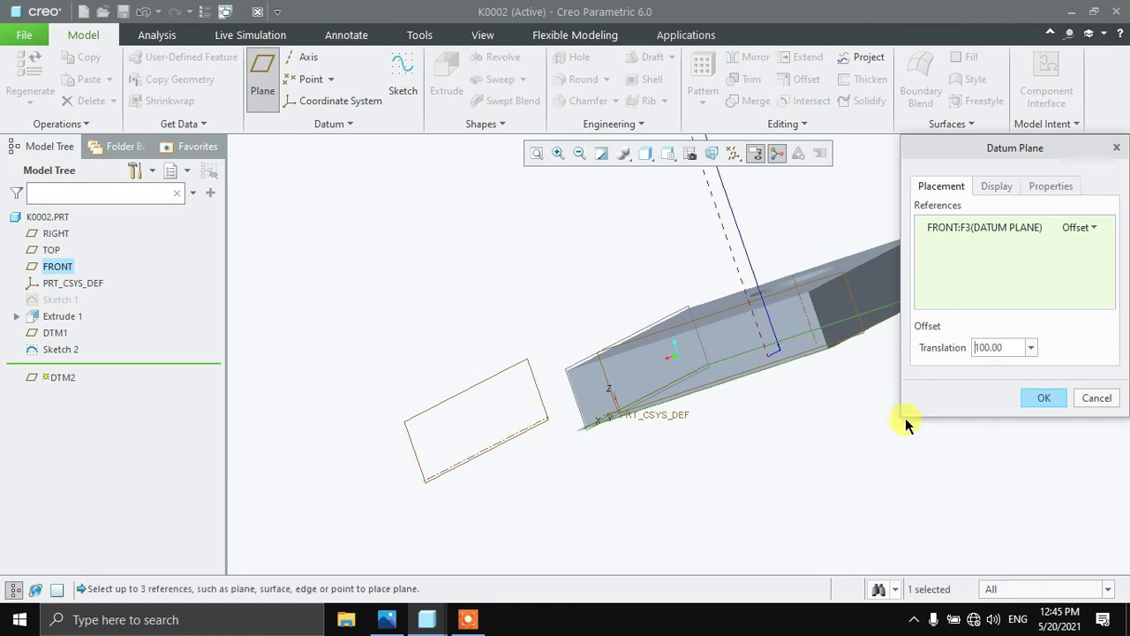
scroll(774, 507, "down", 2)
left_click(1030, 403)
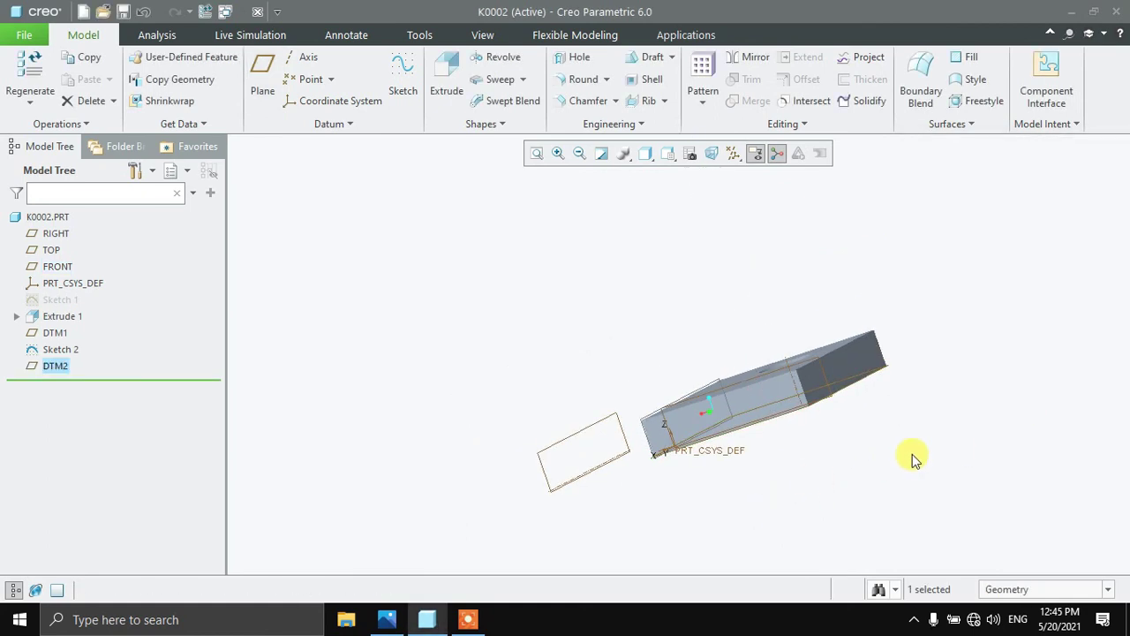
key("ctrl+d")
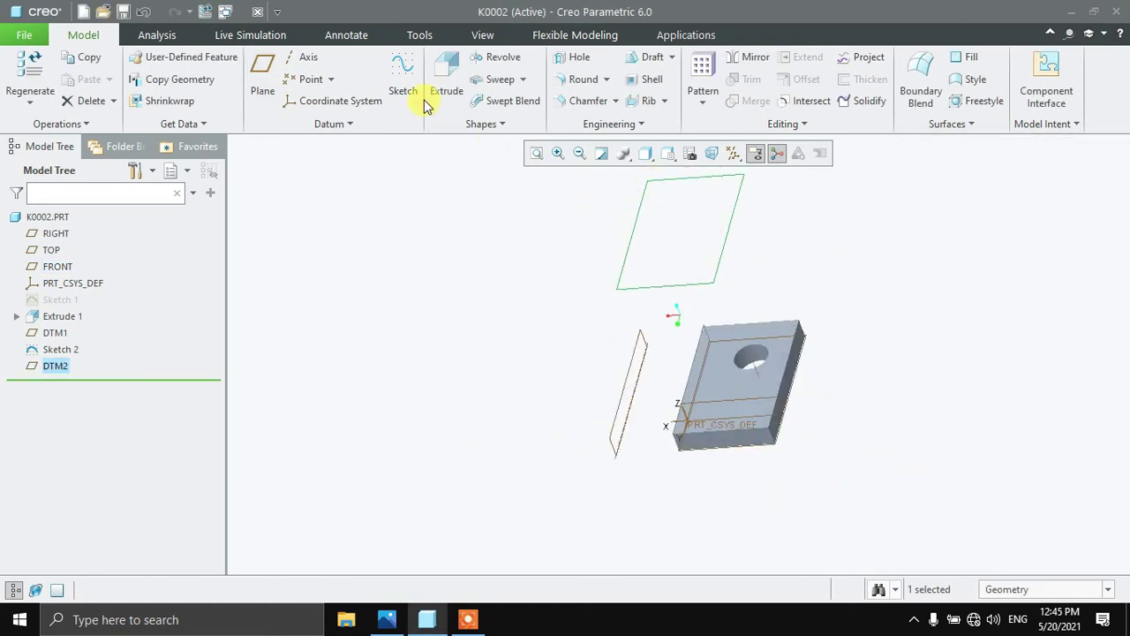
Step: Sketch a Ø38 circle on DTM2 centred on the reference intersection
left_click(394, 96)
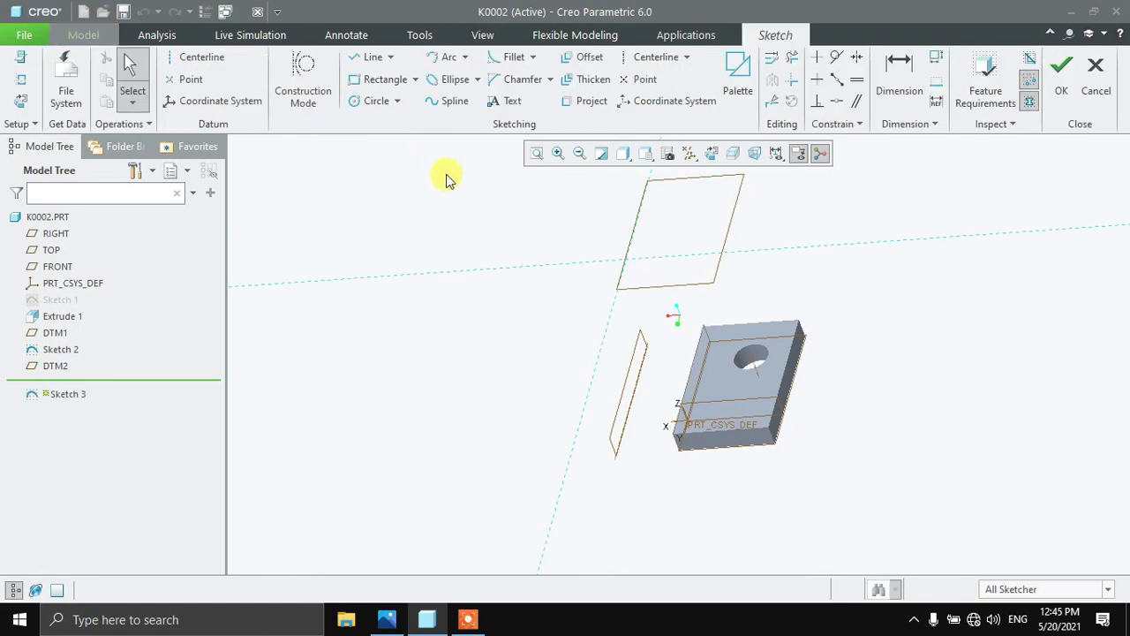
left_click(712, 155)
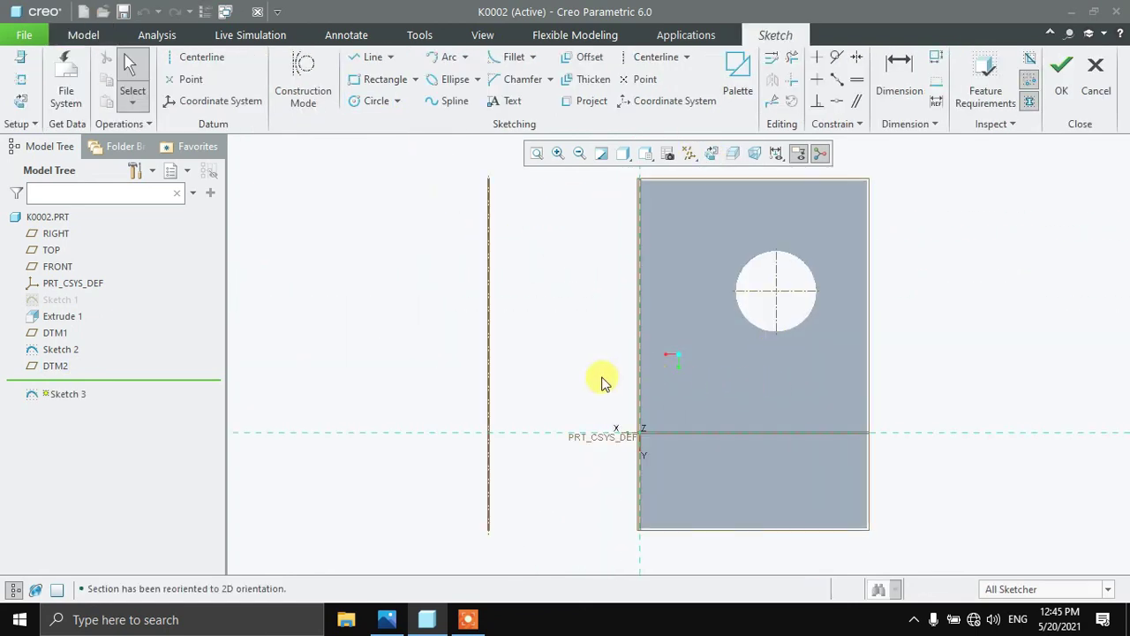
left_click(364, 102)
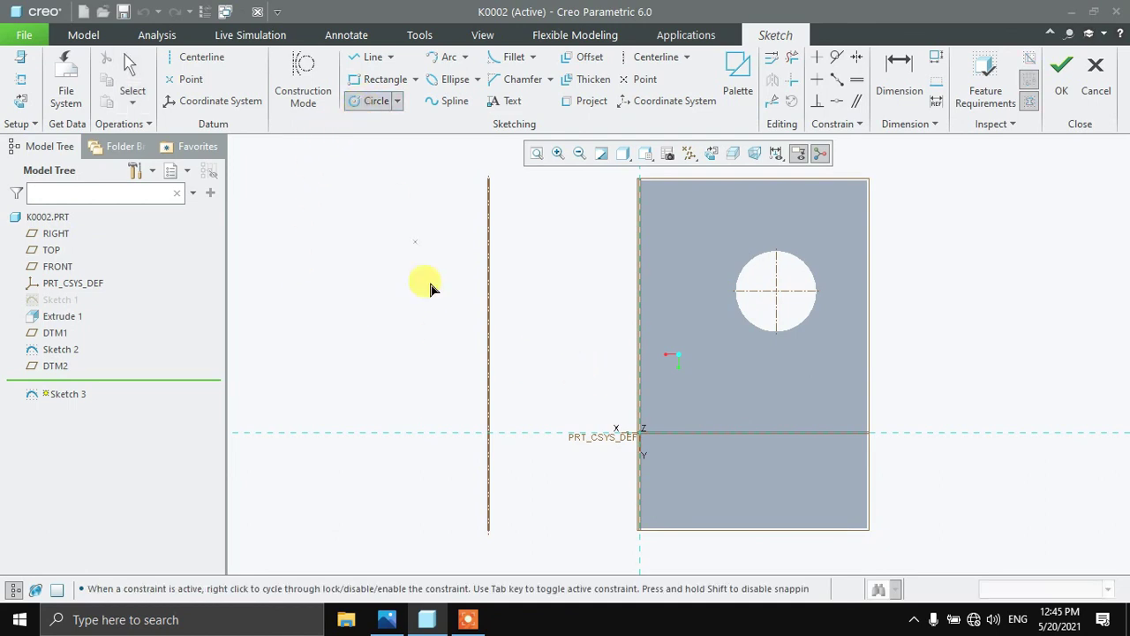
left_click(489, 434)
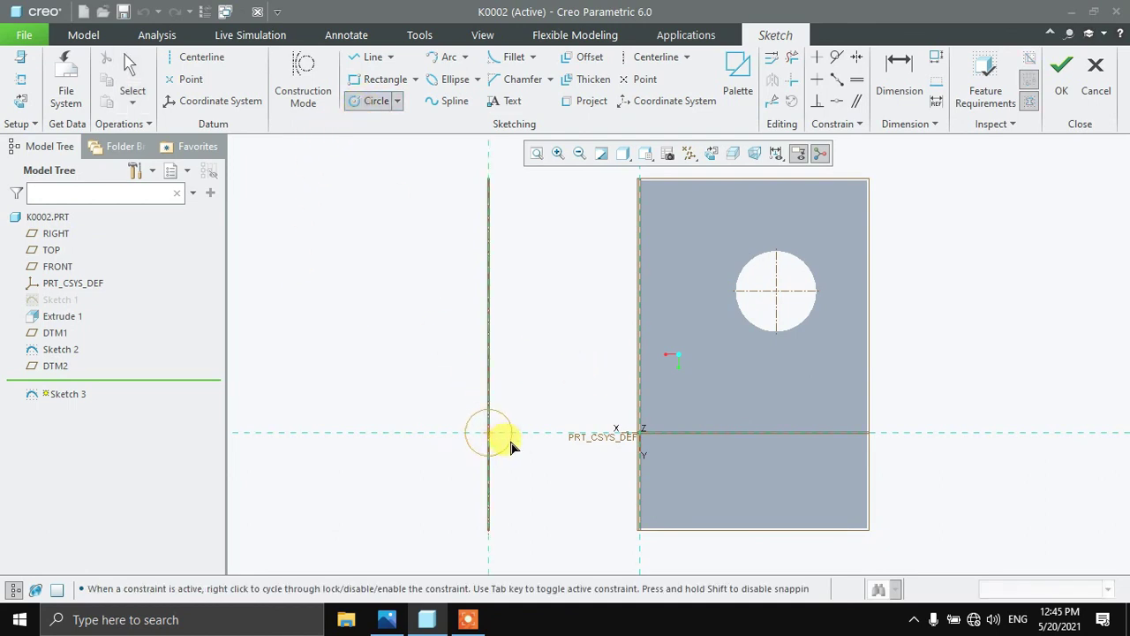
left_click(523, 447)
middle_click(492, 429)
double_click(428, 399)
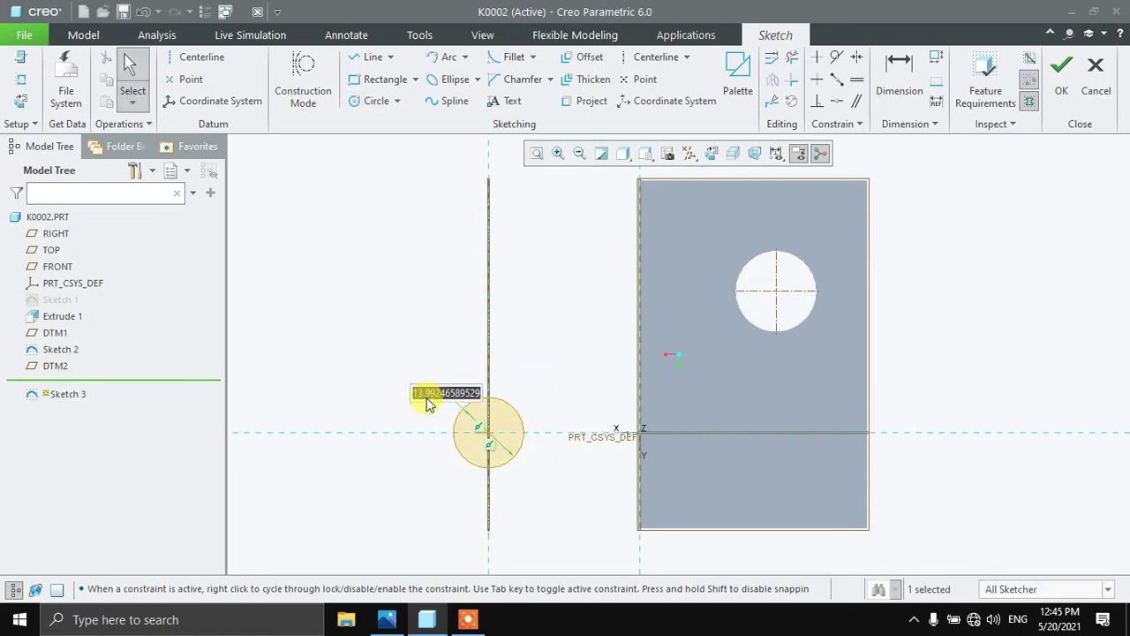
type("38")
key("Return")
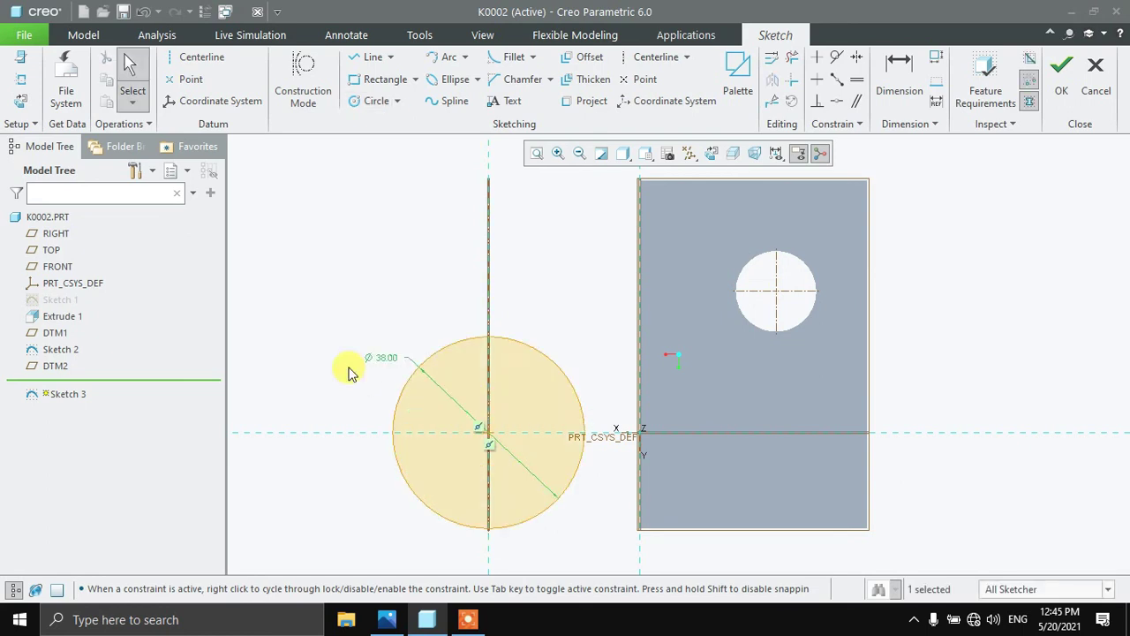
left_click(1061, 78)
Step: Extrude the circle 25 deep in the flipped direction to form the boss
left_click(448, 77)
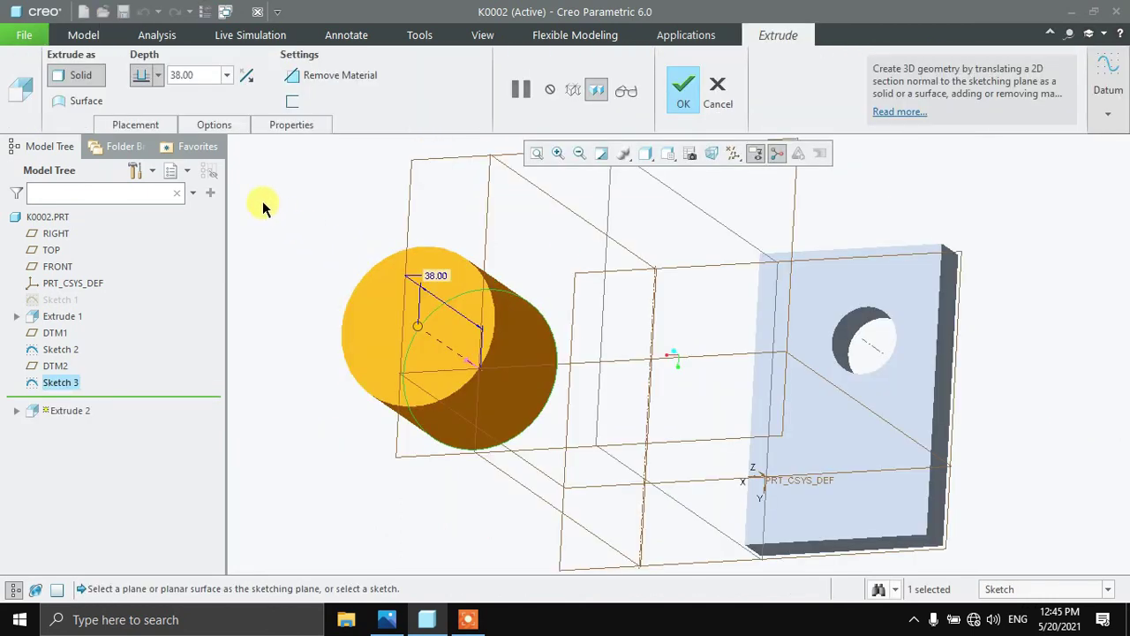
left_click(473, 363)
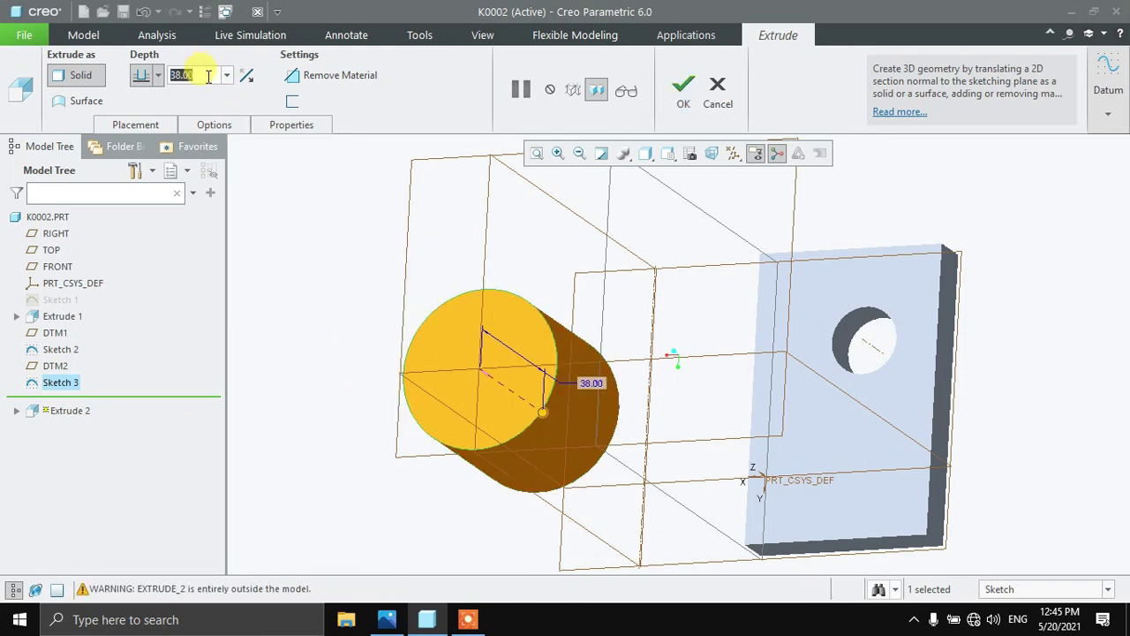
type("25")
key("Return")
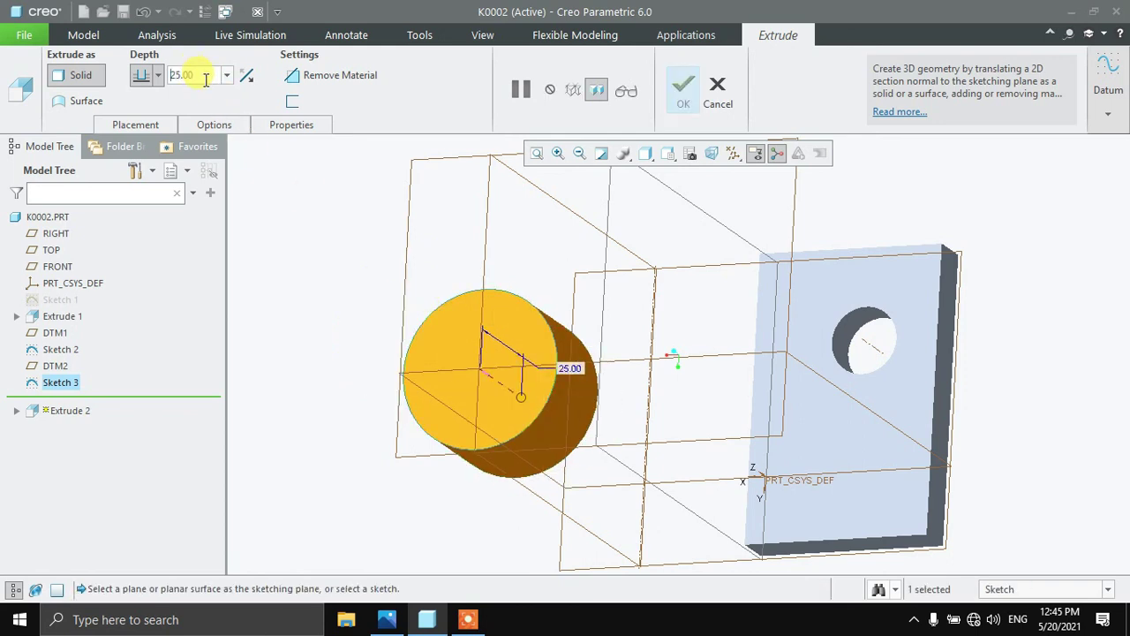
left_click(684, 95)
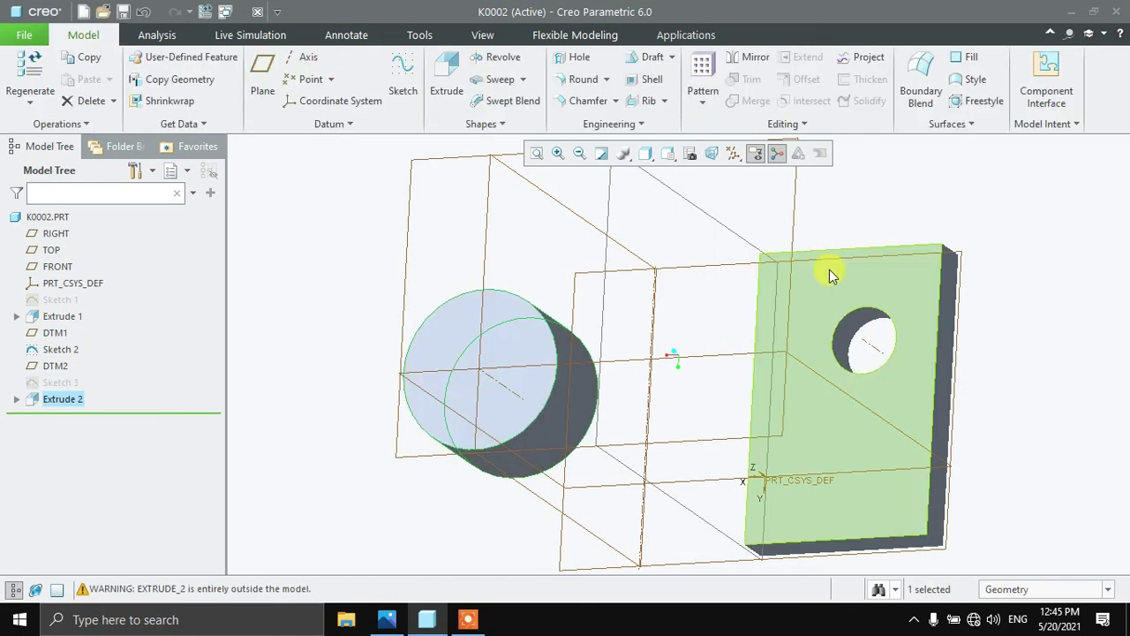
left_click(732, 357)
Step: Start Sketch 4 on the datum plane, referencing the boss's bottom and right edges and the plate's top edge
left_click(738, 256)
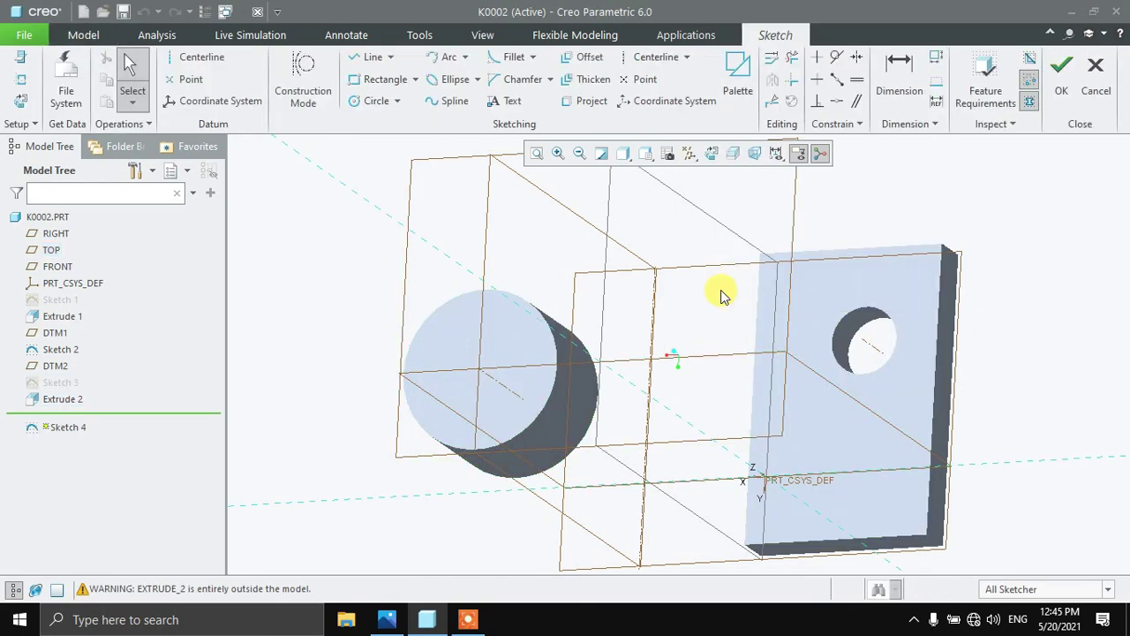
left_click(712, 153)
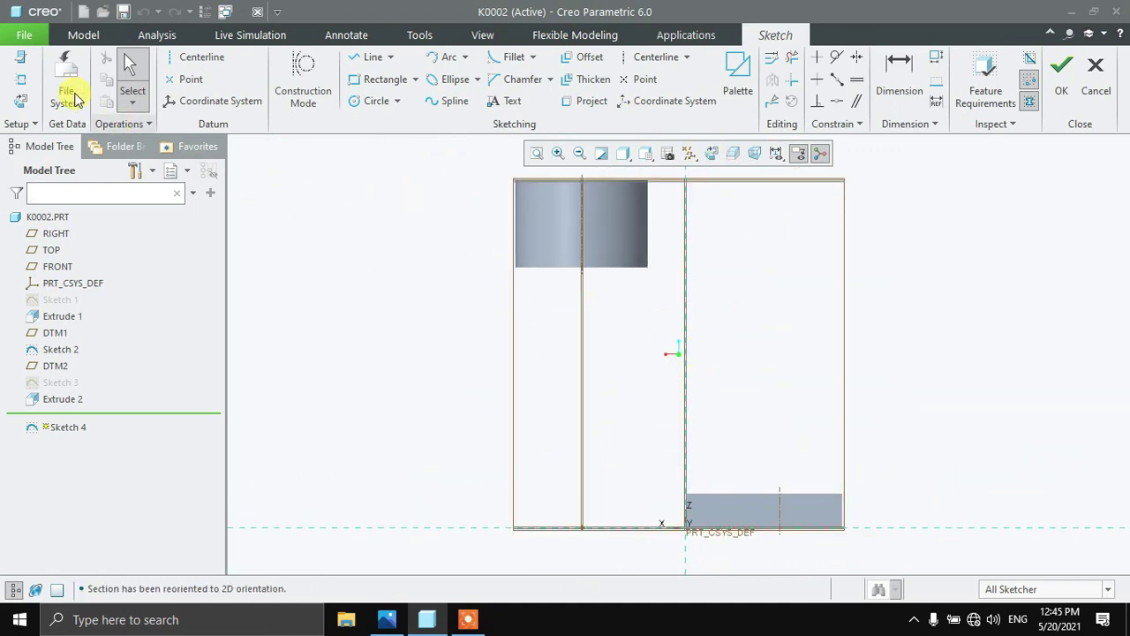
left_click(21, 79)
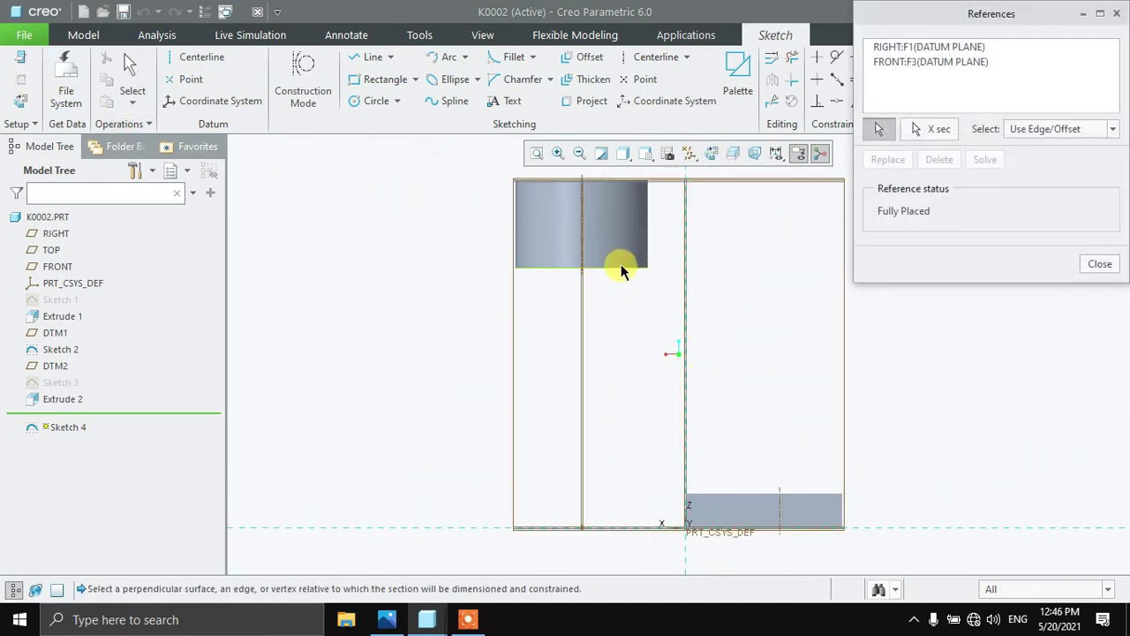
left_click(621, 264)
left_click(651, 251)
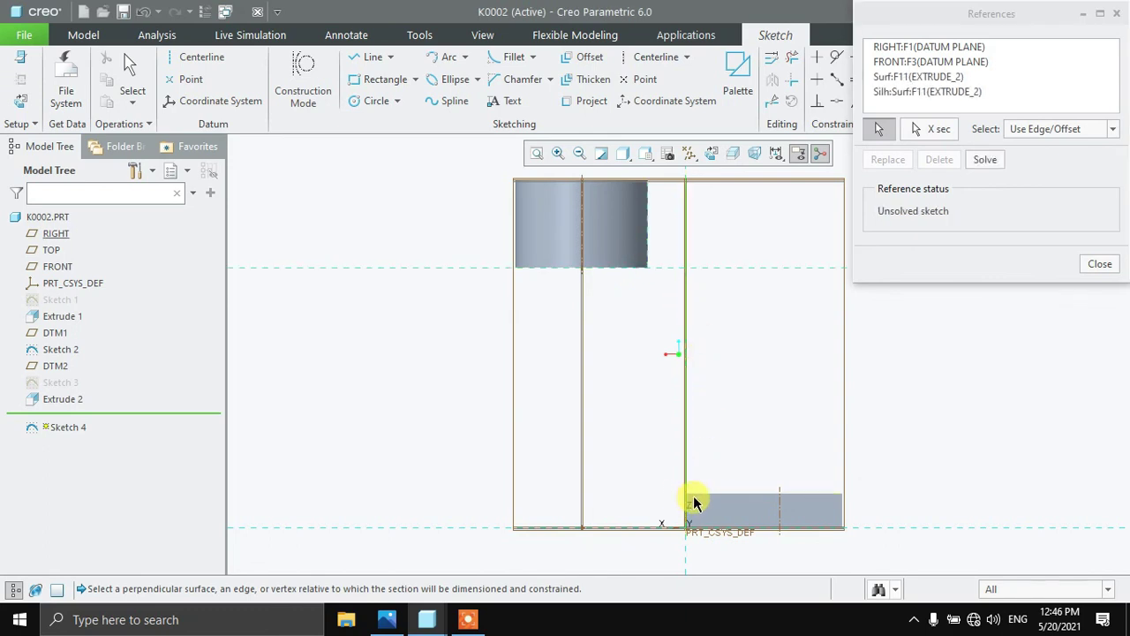
left_click(705, 495)
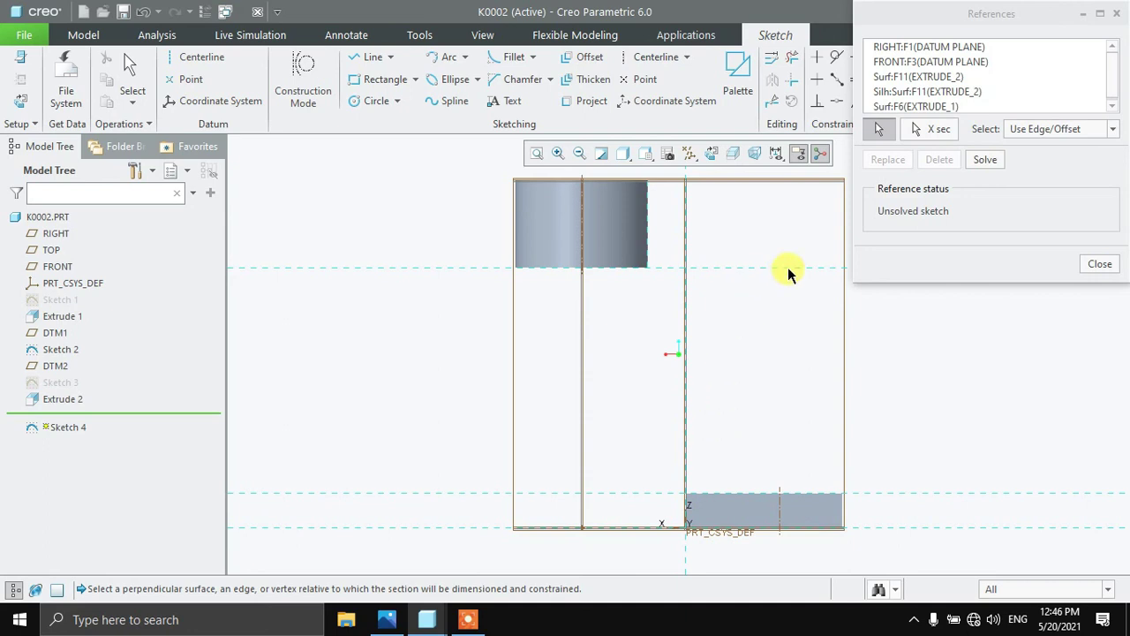
left_click(1099, 264)
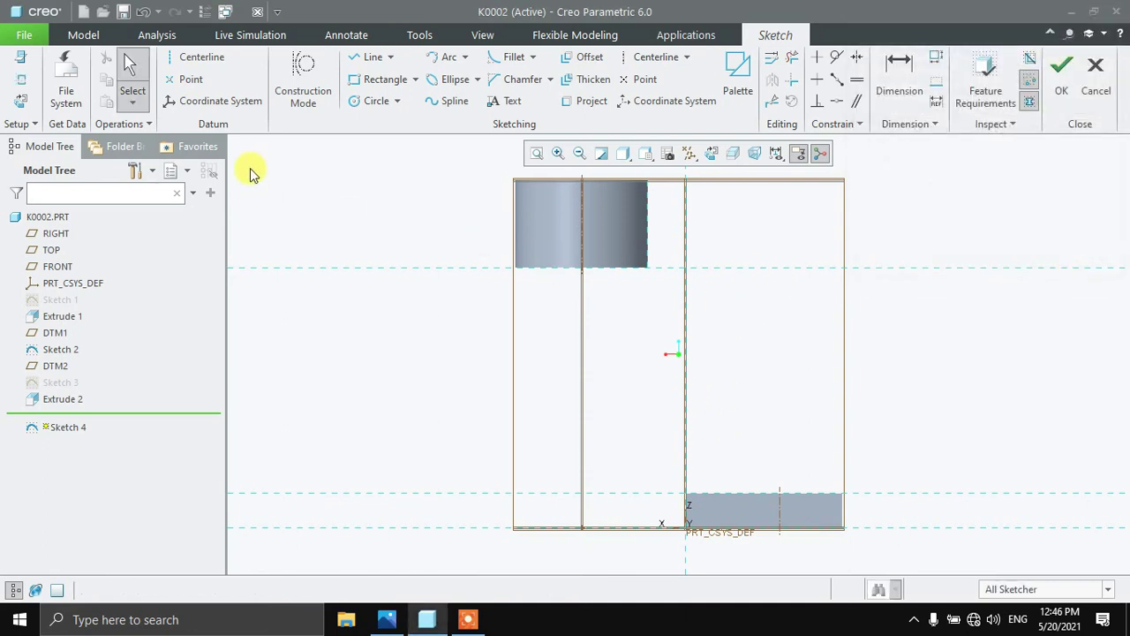
Step: Draw an L-shaped line from the plate corner up under the boss, top leg dimensioned 3.00
left_click(354, 60)
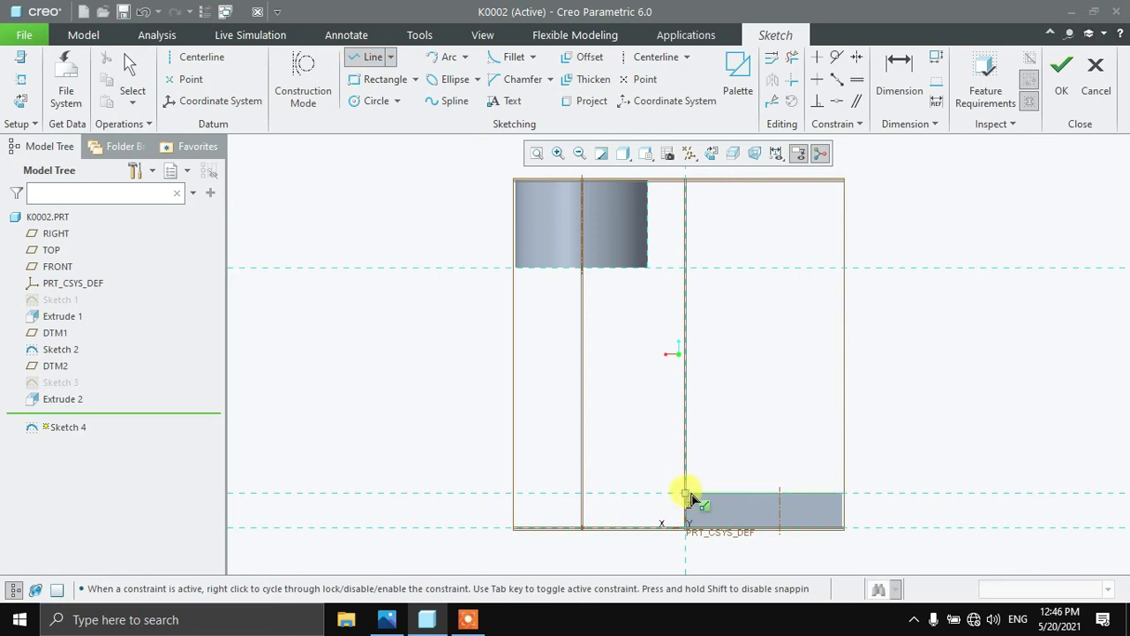
left_click(688, 493)
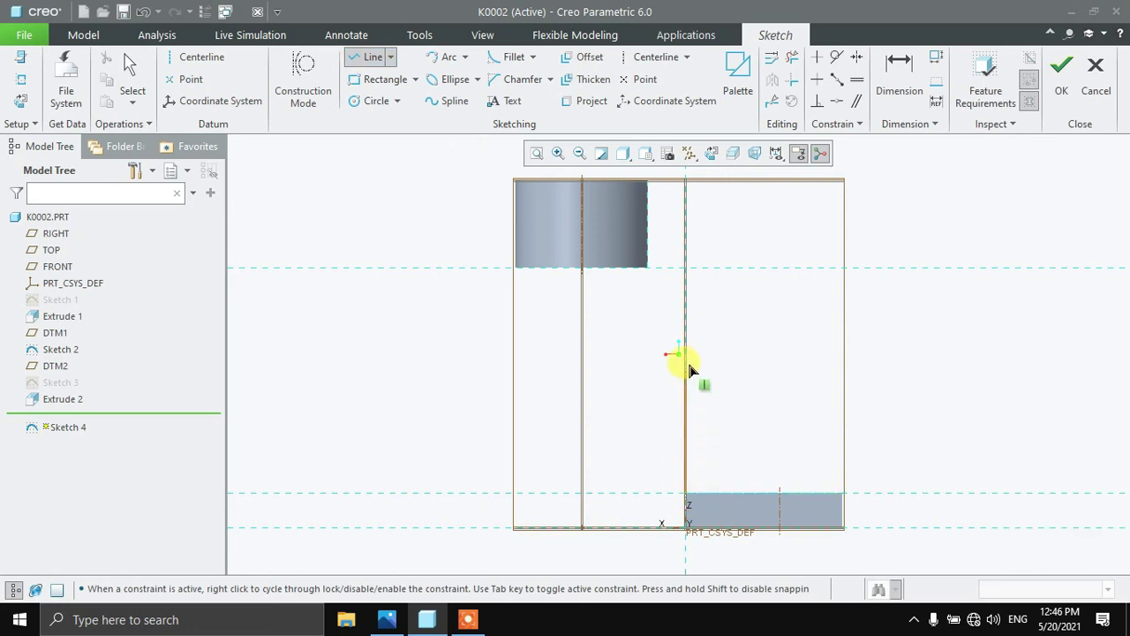
left_click(687, 256)
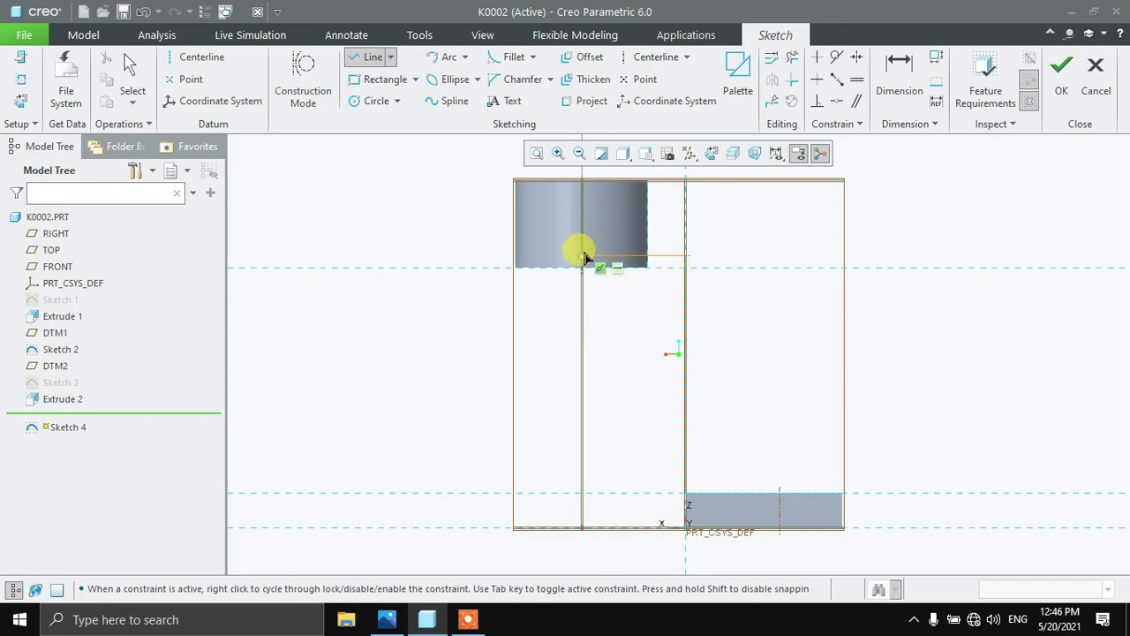
left_click(582, 255)
middle_click(628, 238)
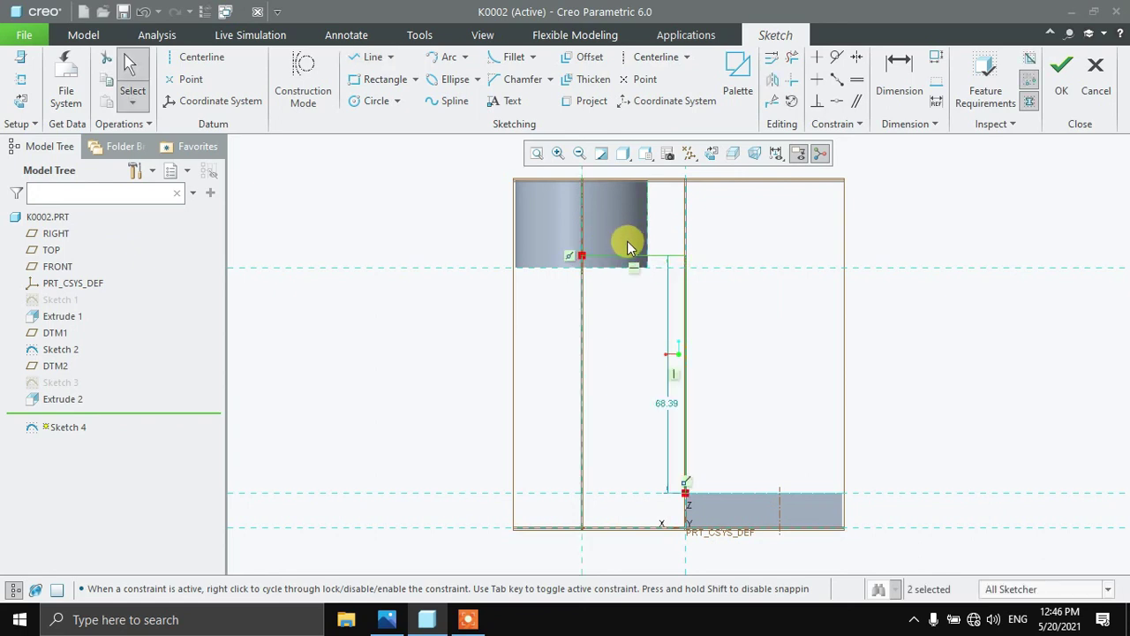
scroll(626, 242, "down", 3)
left_click(899, 74)
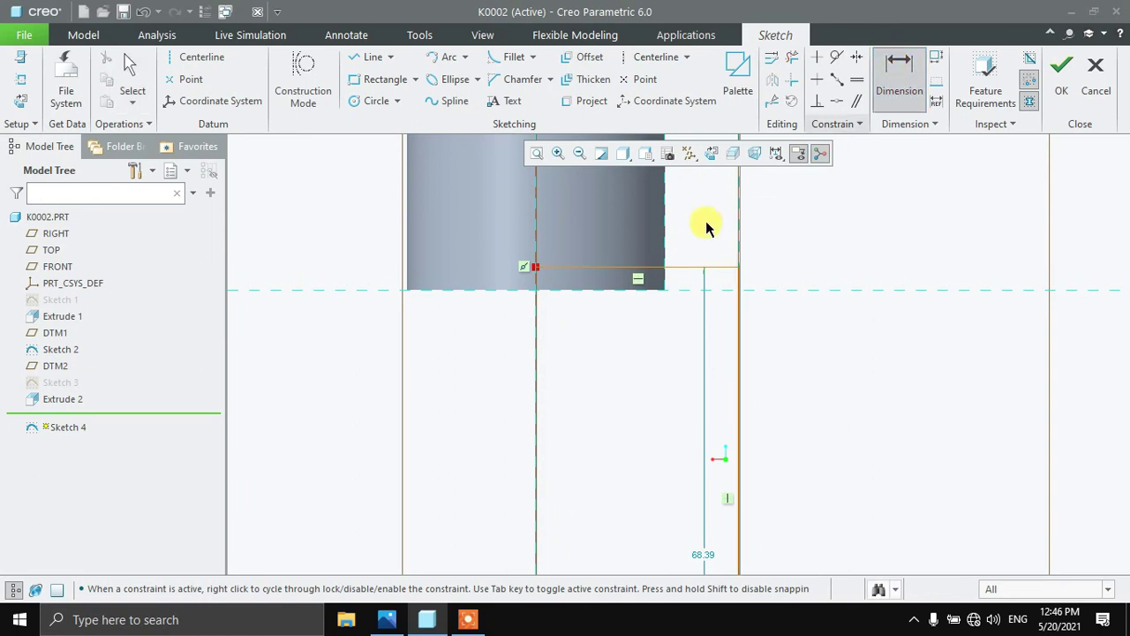
left_click(590, 285)
middle_click(608, 267)
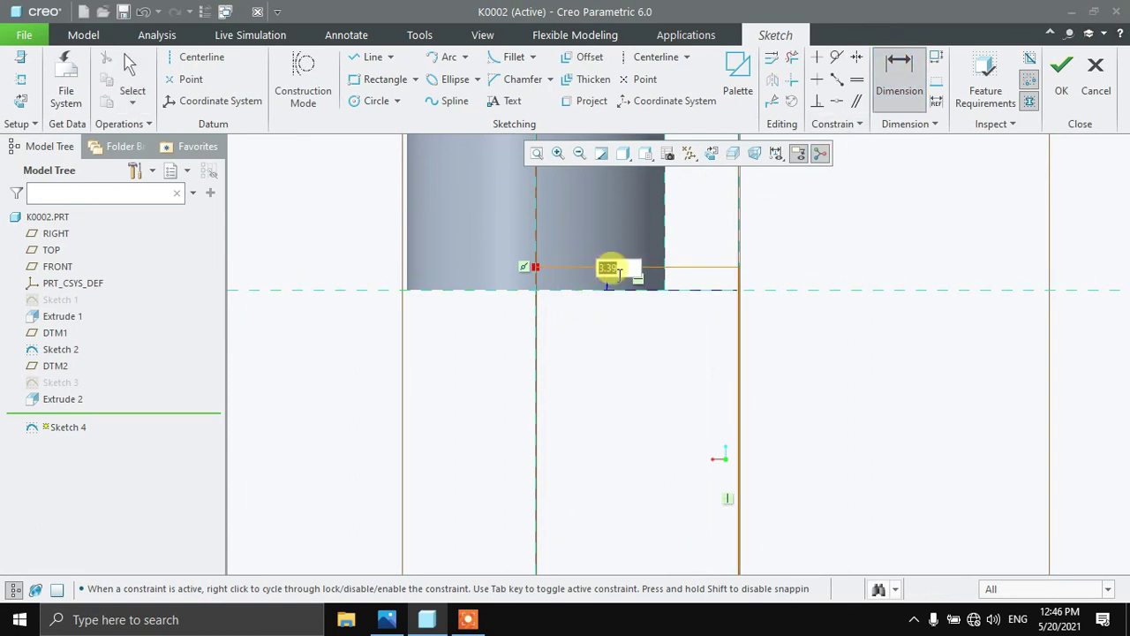
type("3")
key("Return")
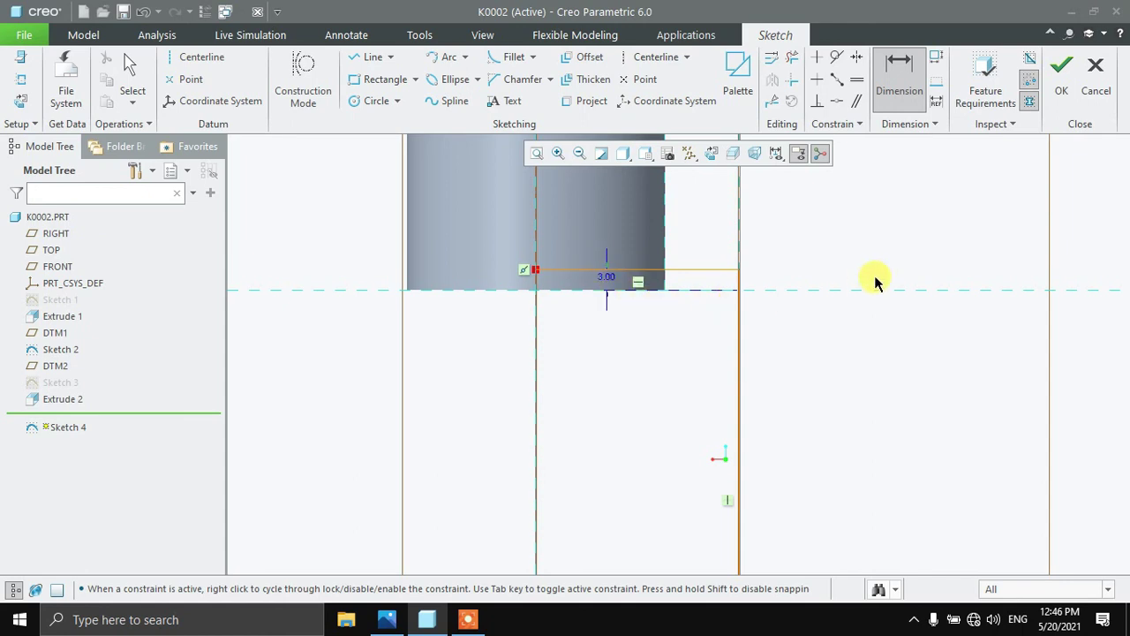
Step: Offset the L-shaped line chain by 10
left_click(583, 56)
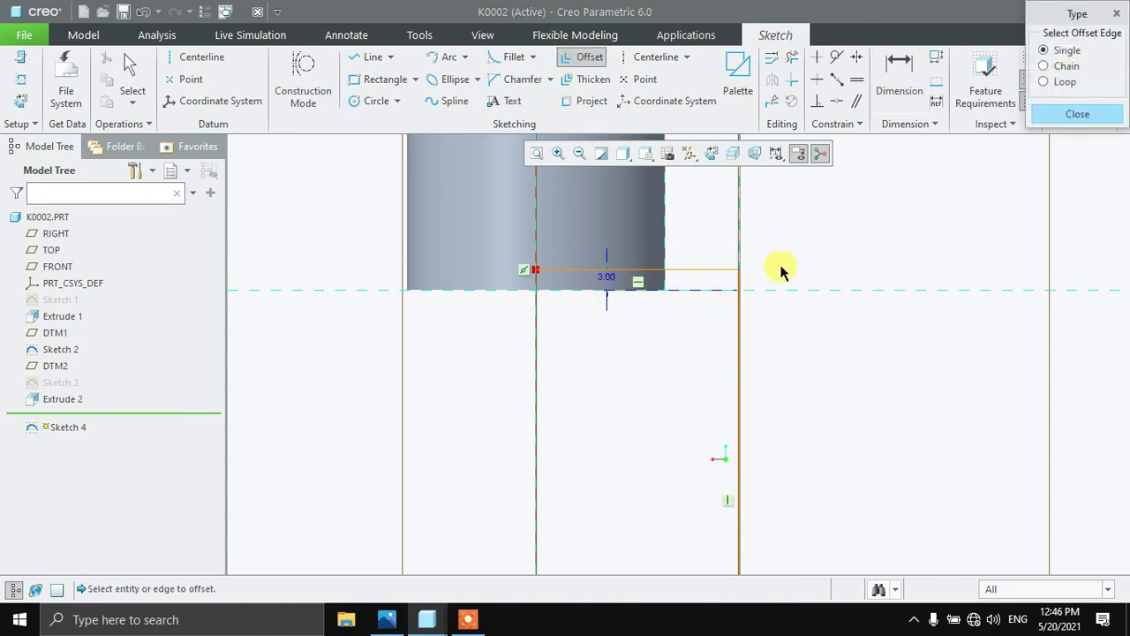
left_click(1051, 69)
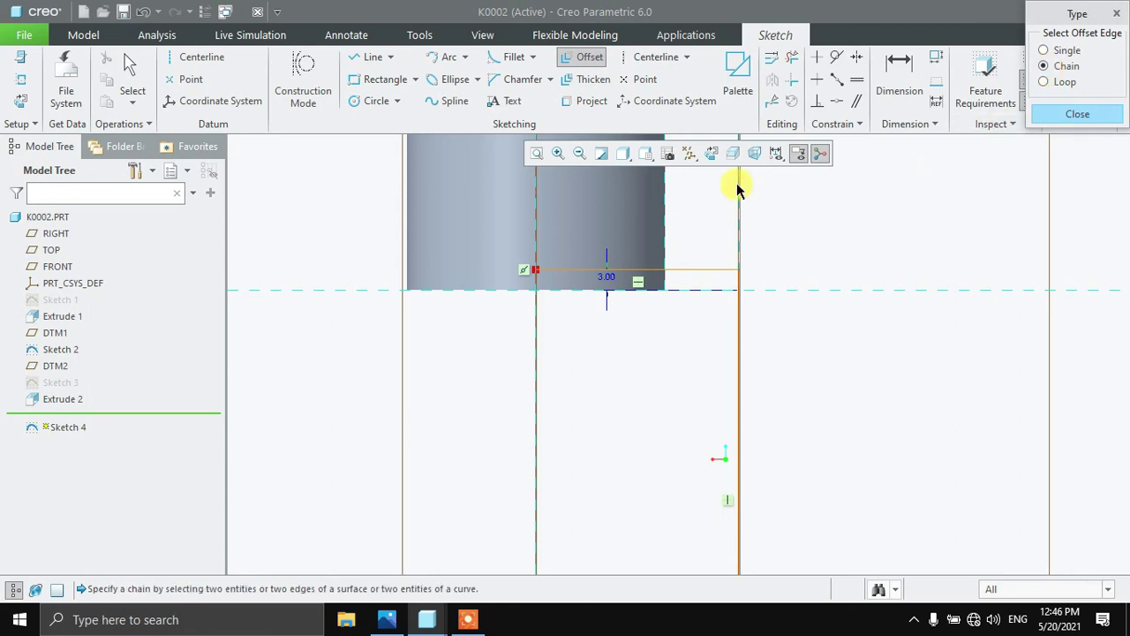
left_click(739, 314)
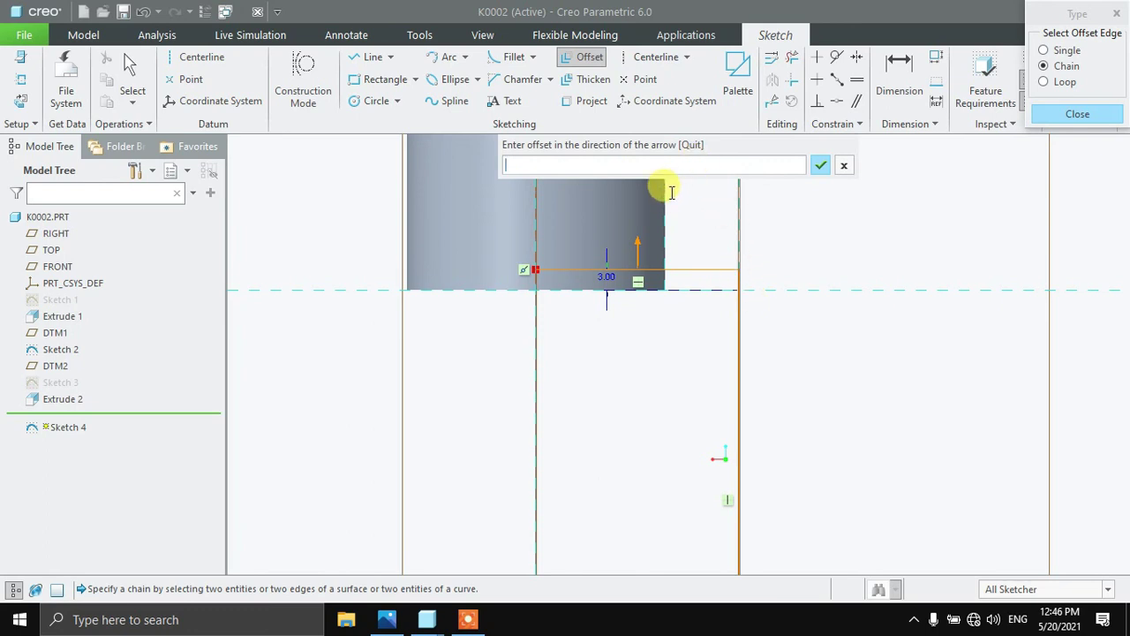
key("Return")
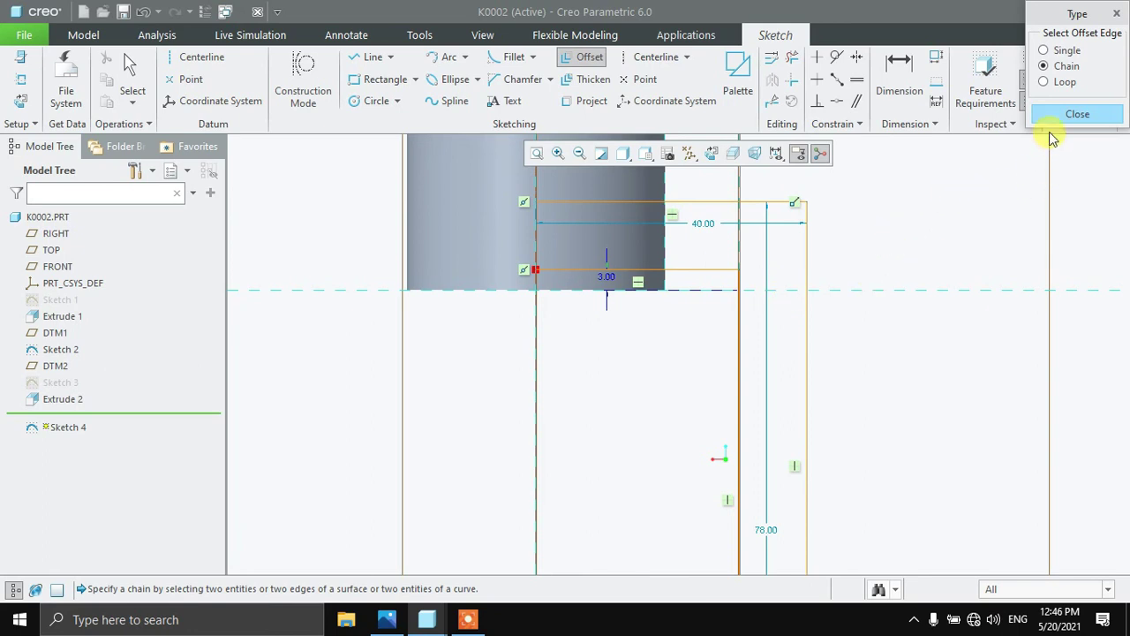
left_click(1076, 114)
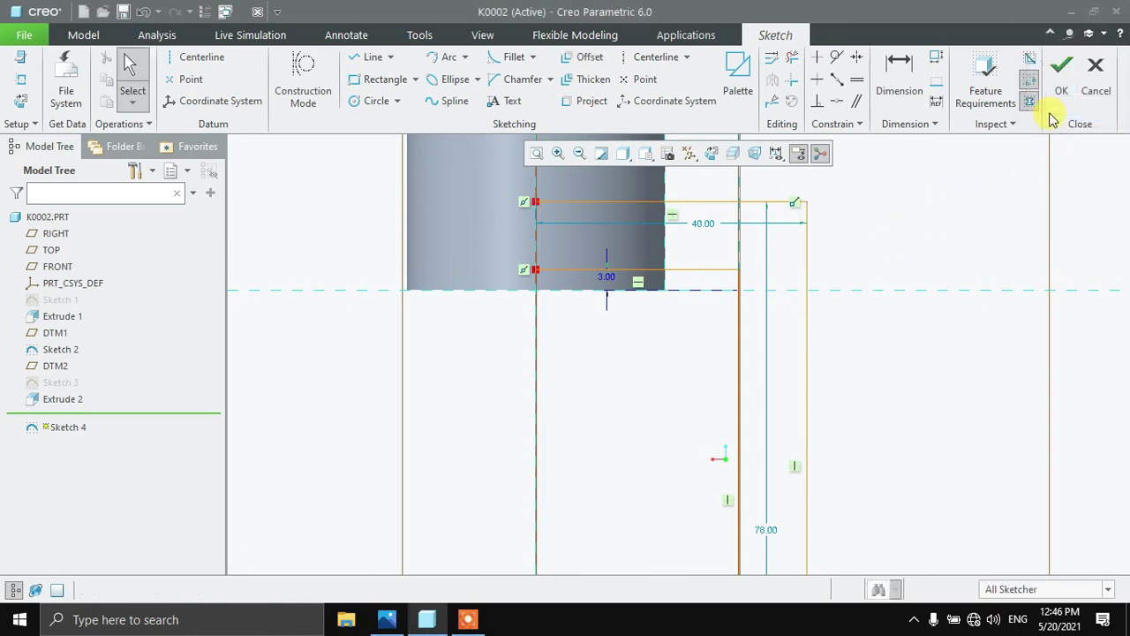
Step: Close the arm profile with a line at the base plate edge and finish Sketch 4
left_click(357, 60)
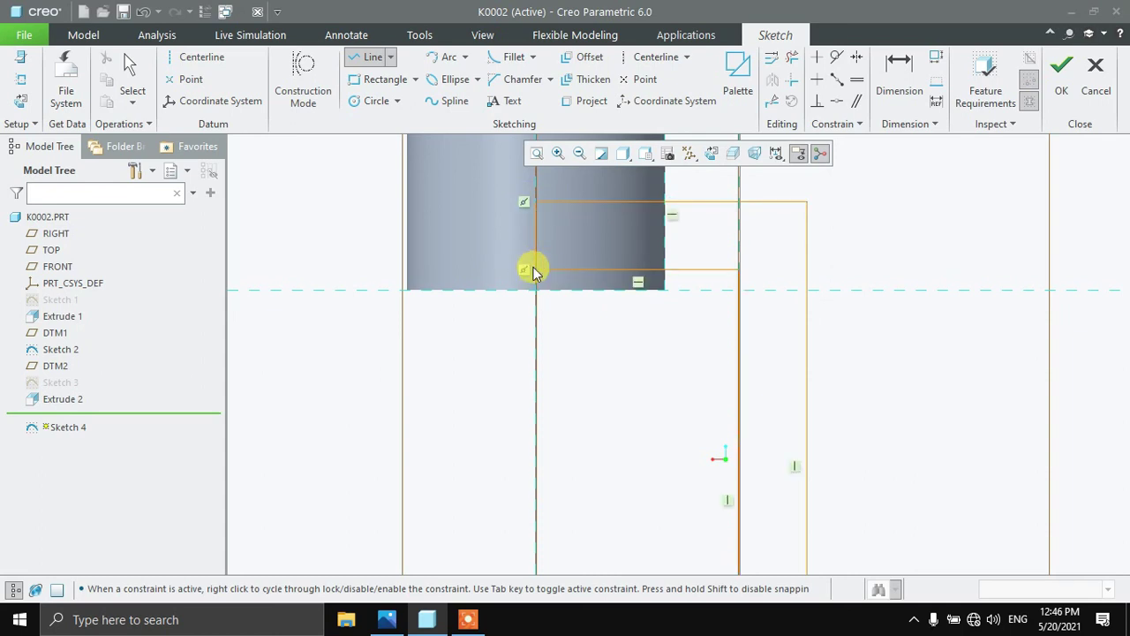
scroll(610, 325, "down", 3)
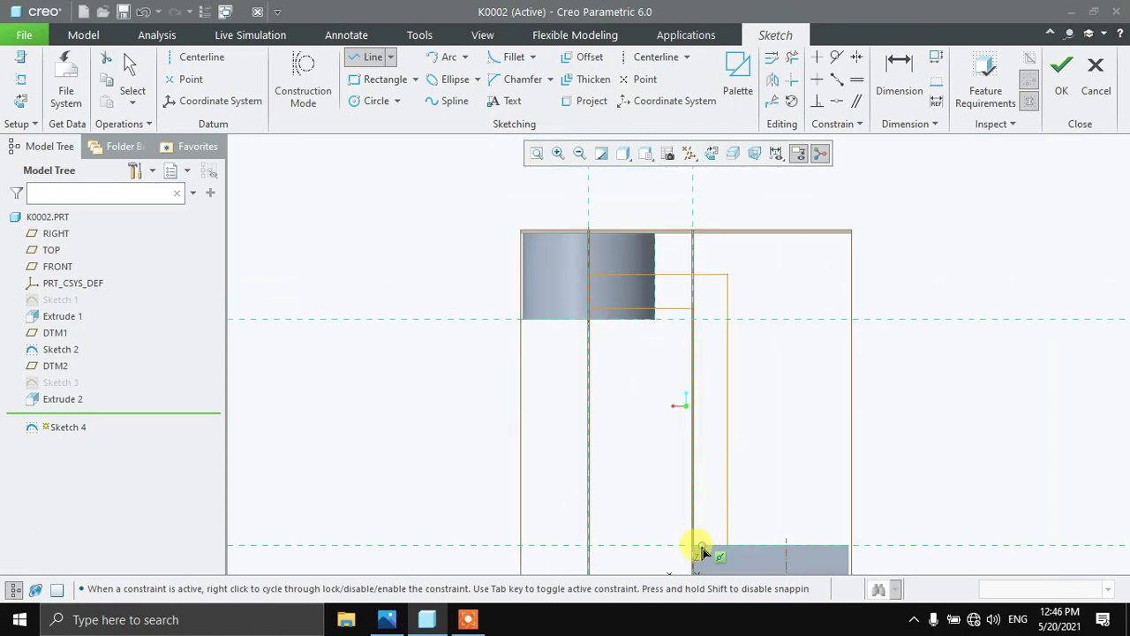
left_click(729, 549)
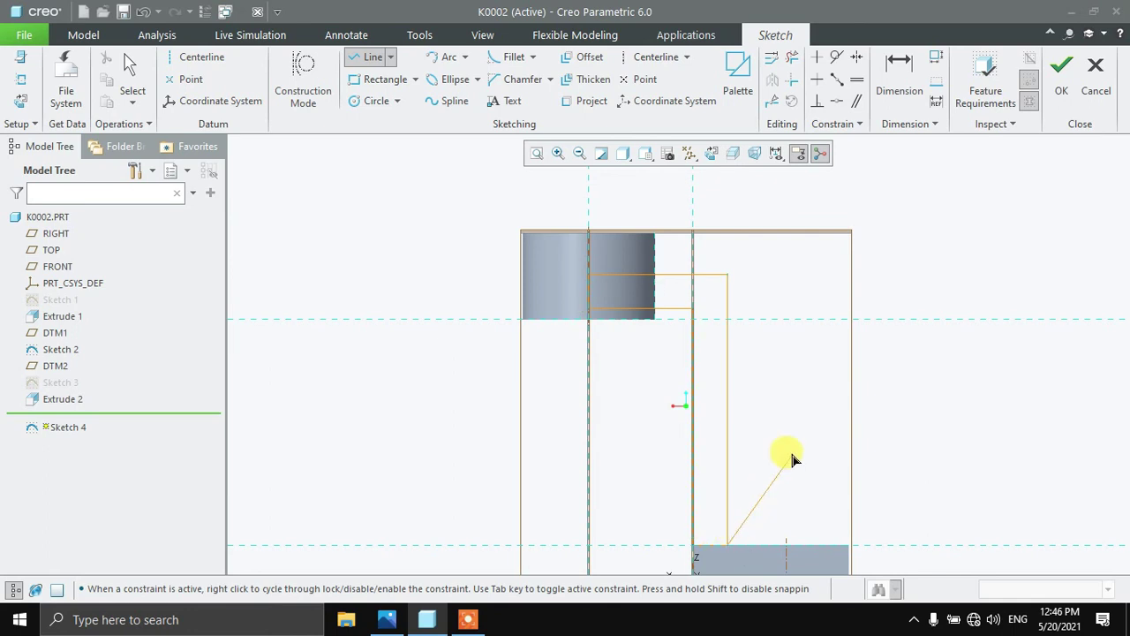
middle_click(789, 454)
middle_click_drag(790, 453, 844, 389)
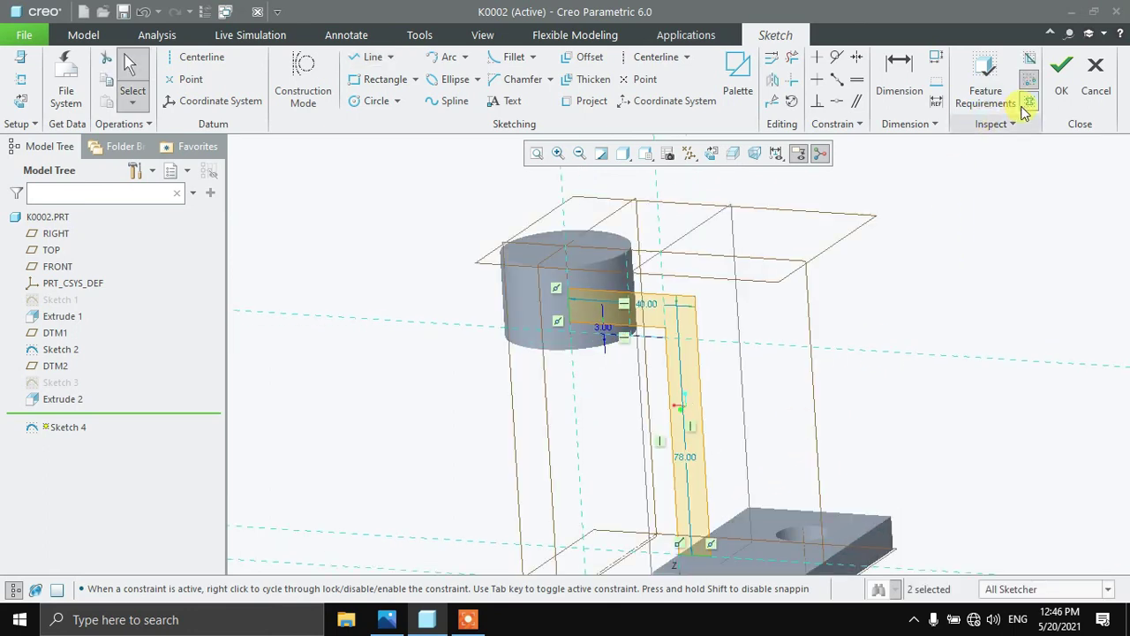
left_click(1060, 69)
Step: Extrude Sketch 4 into the L-shaped arm 19.00 deep as Extrude 3
left_click(447, 75)
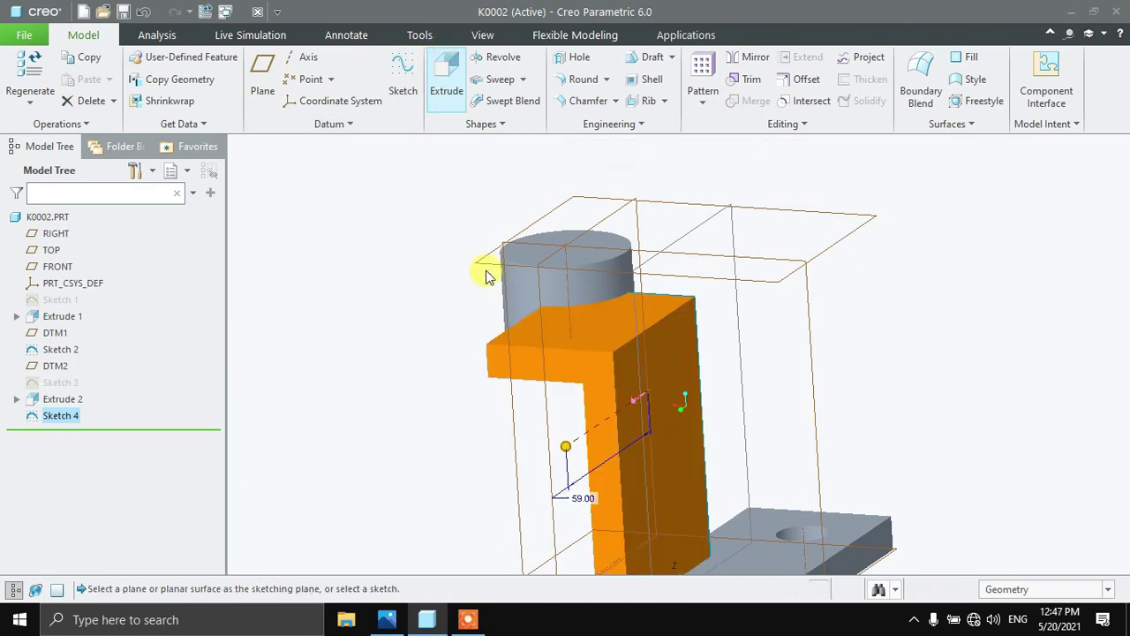
middle_click_drag(360, 295, 168, 144)
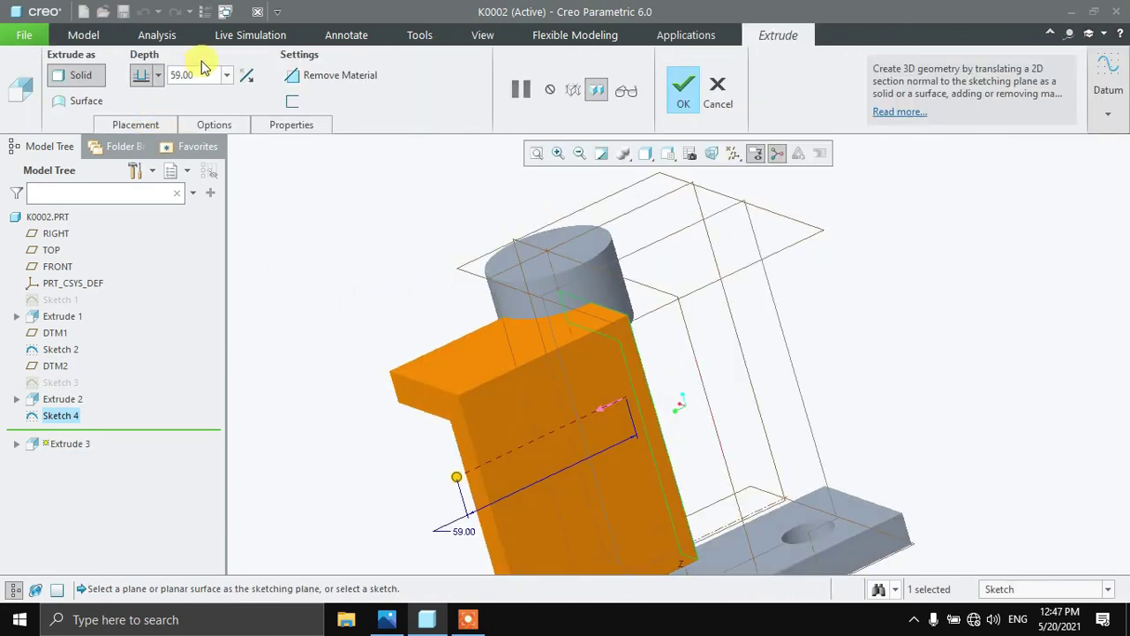
type("1")
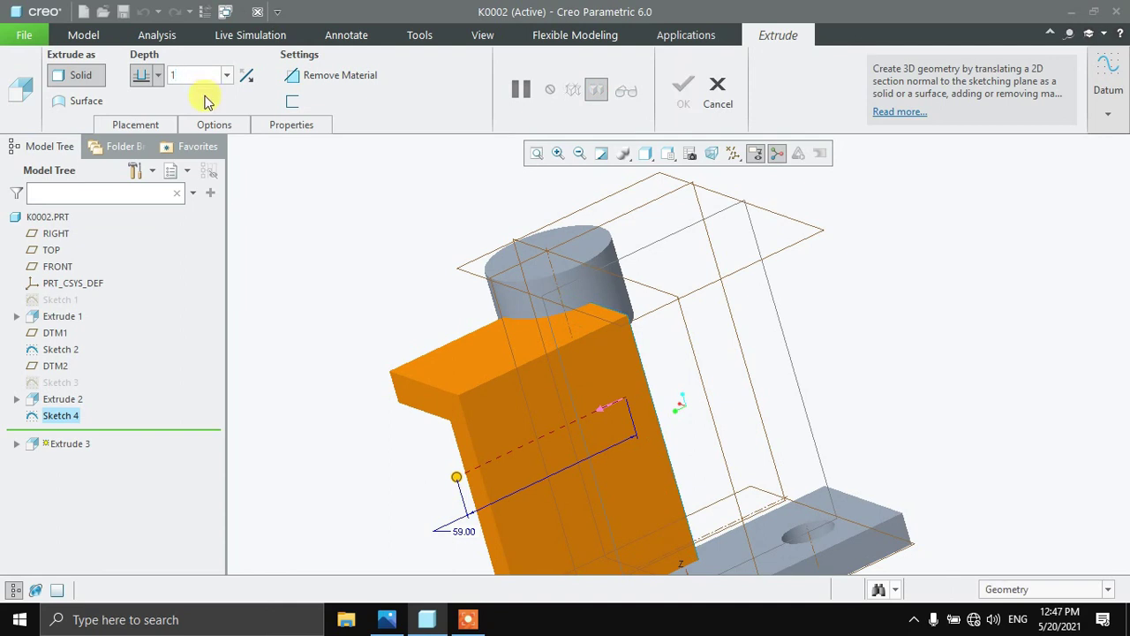
type("09")
key("Return")
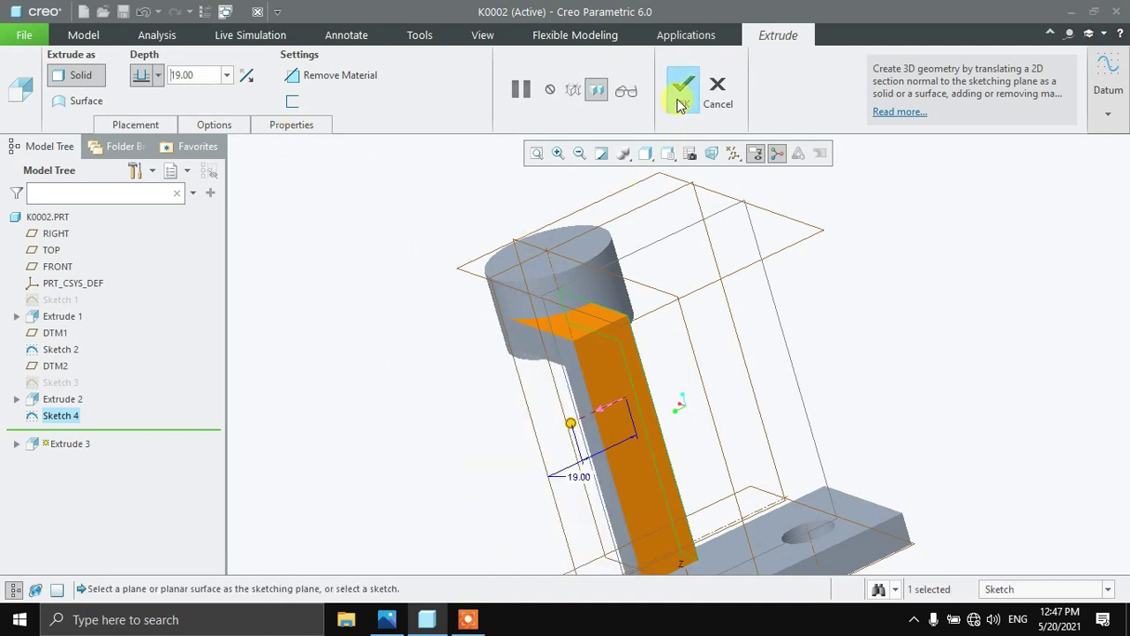
left_click(683, 92)
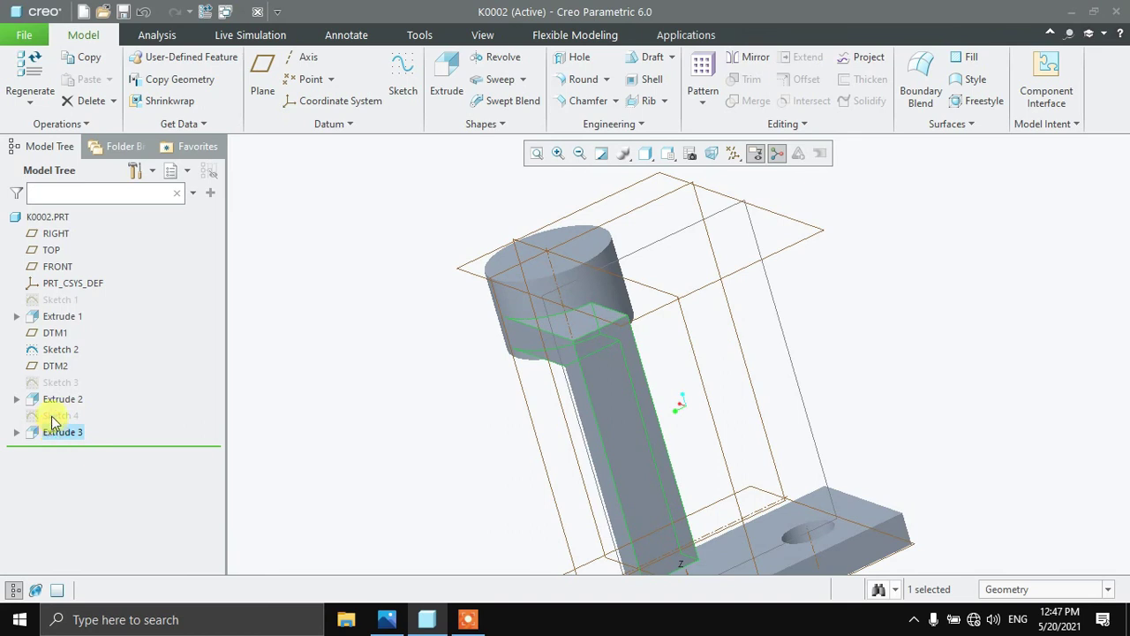
Step: Extrude Sketch 4 50.00 deep on the opposite side as added material, creating Extrude 4
left_click(55, 417)
left_click(446, 89)
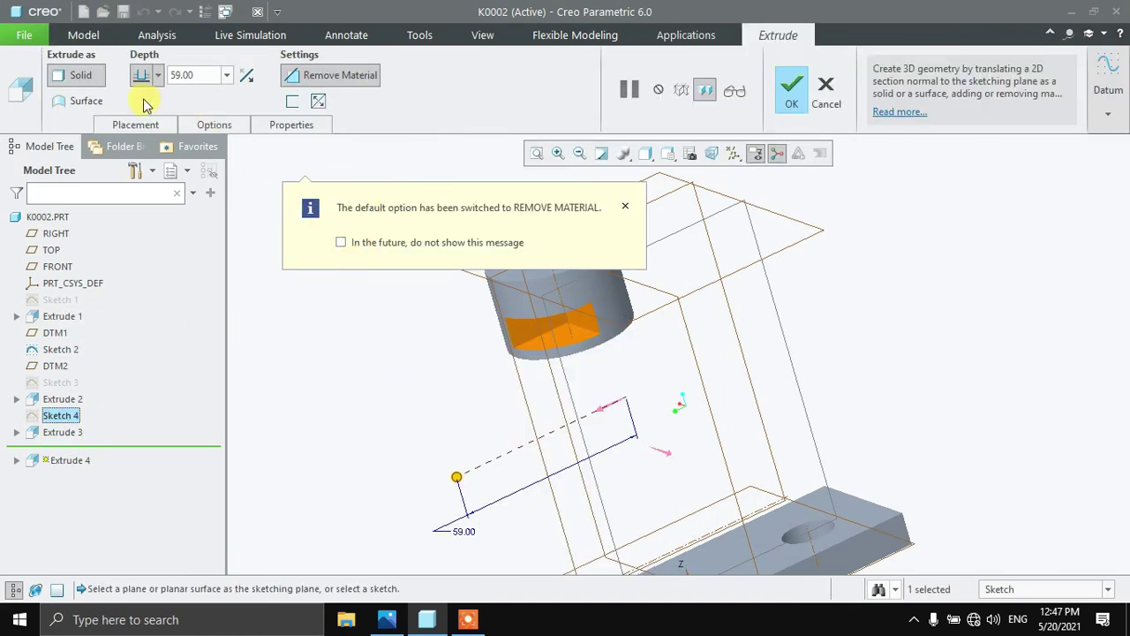
left_click(247, 77)
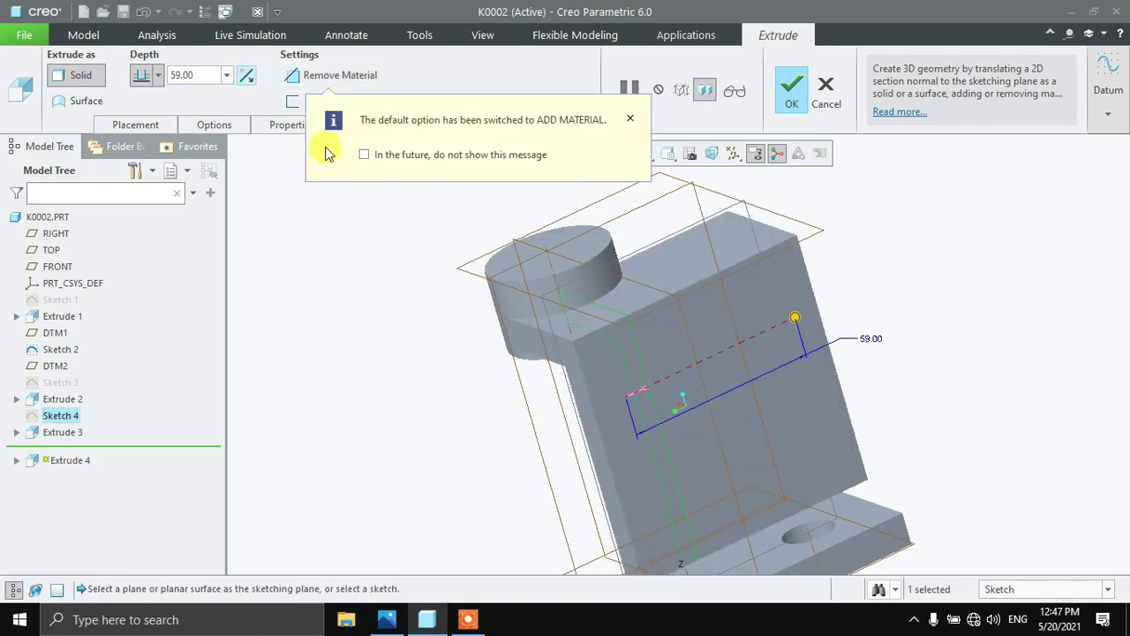
type("50")
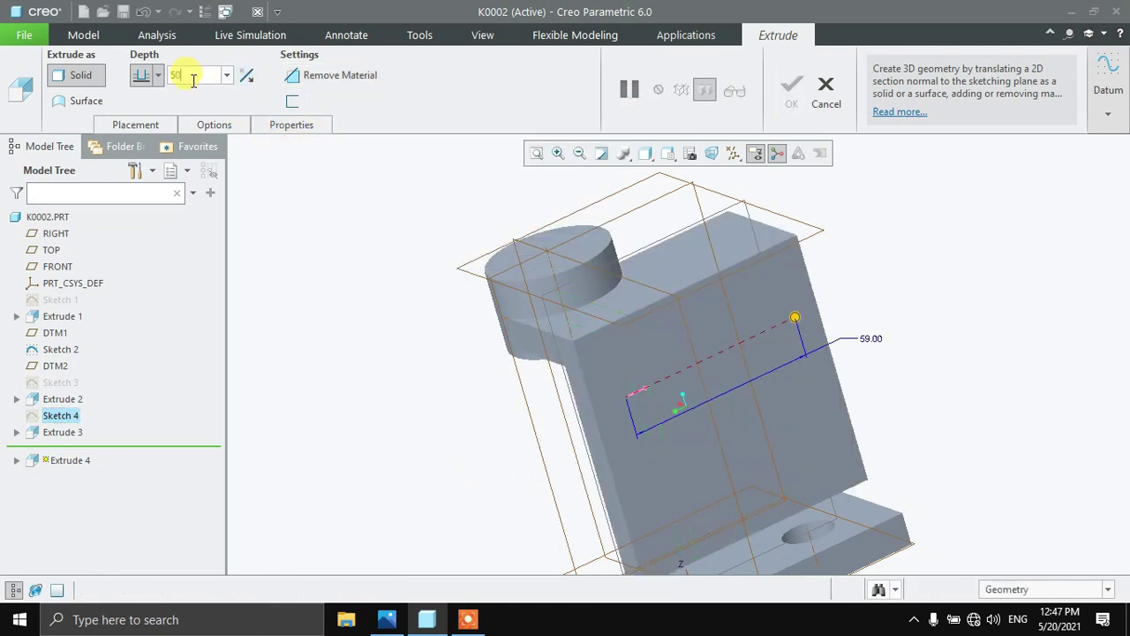
key("Return")
middle_click_drag(915, 402, 925, 424)
left_click(793, 88)
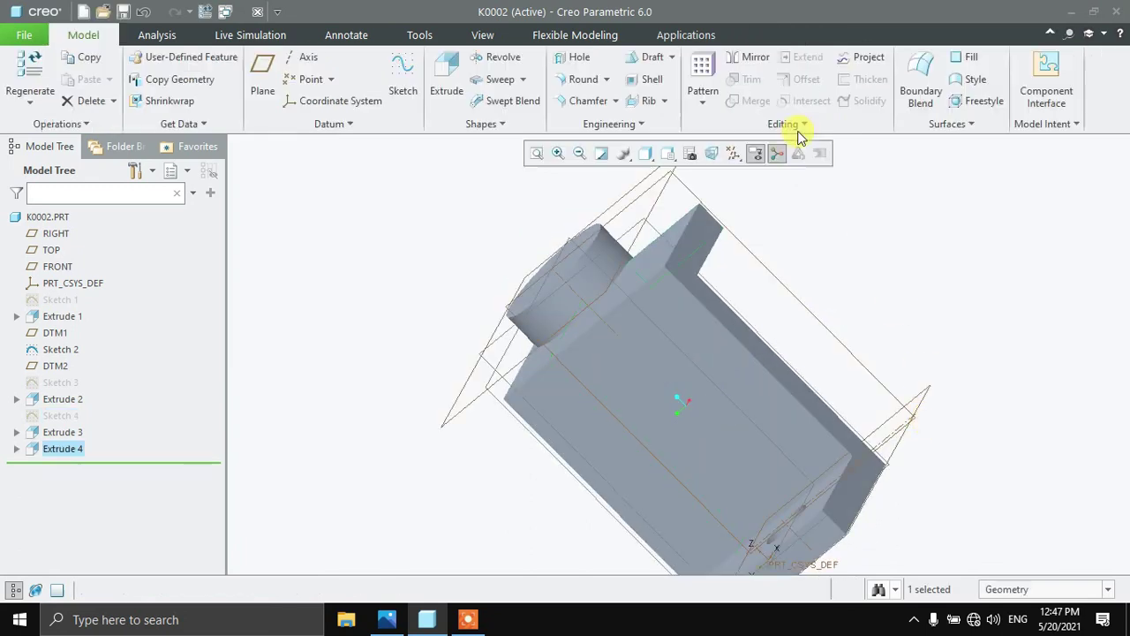
Step: Start Sketch 5 on the part's large flat face, viewed straight on
middle_click_drag(901, 259, 884, 231)
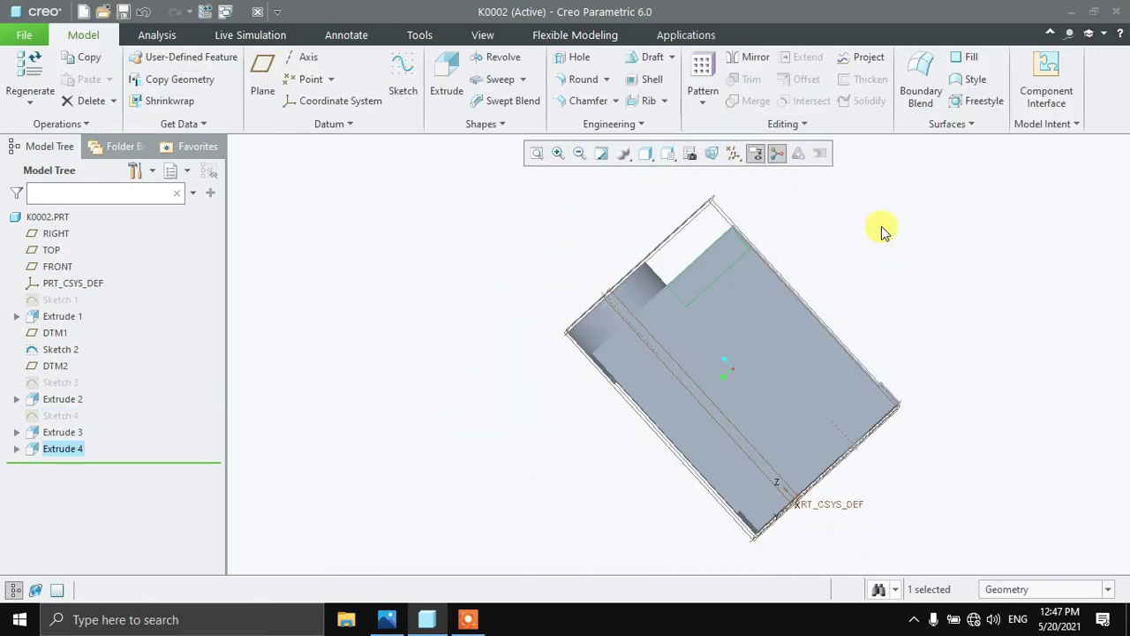
left_click(763, 330)
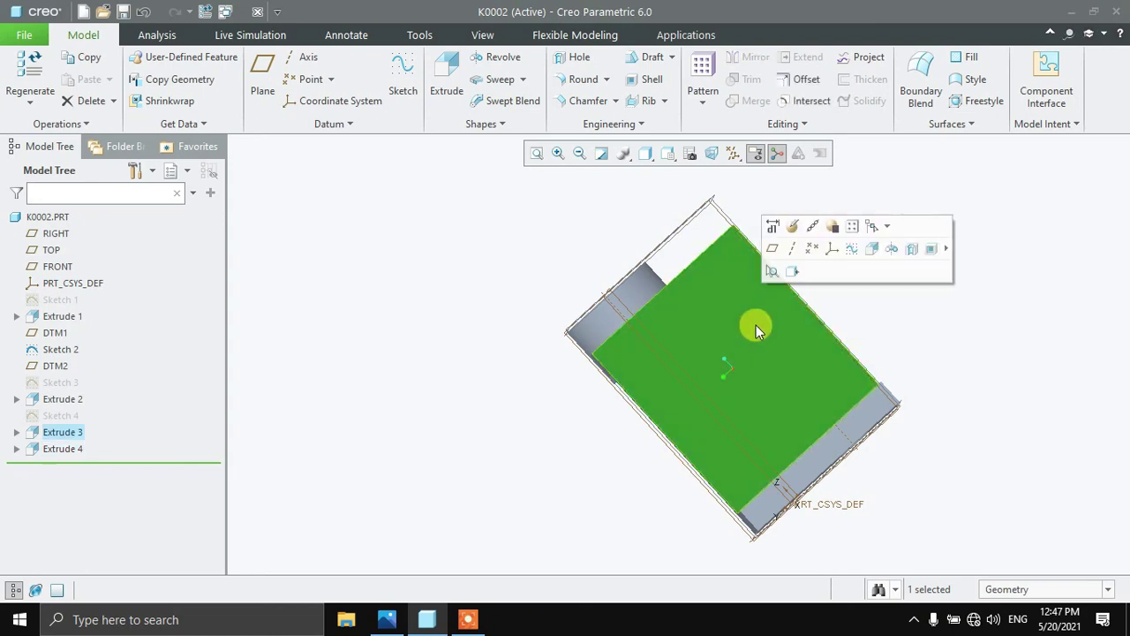
left_click(846, 251)
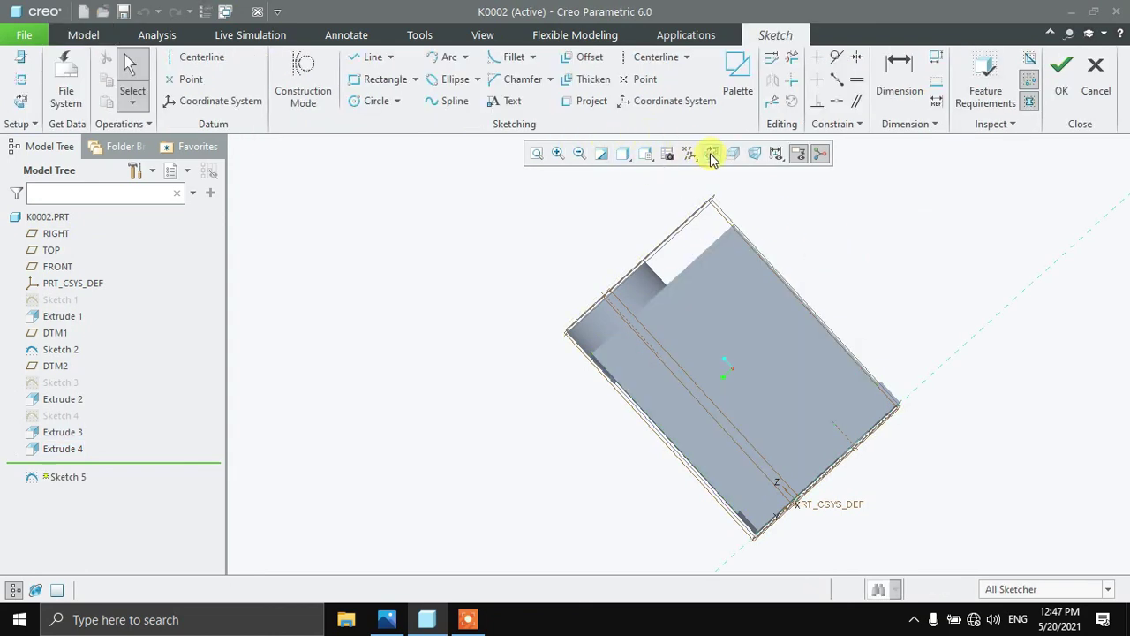
left_click(712, 155)
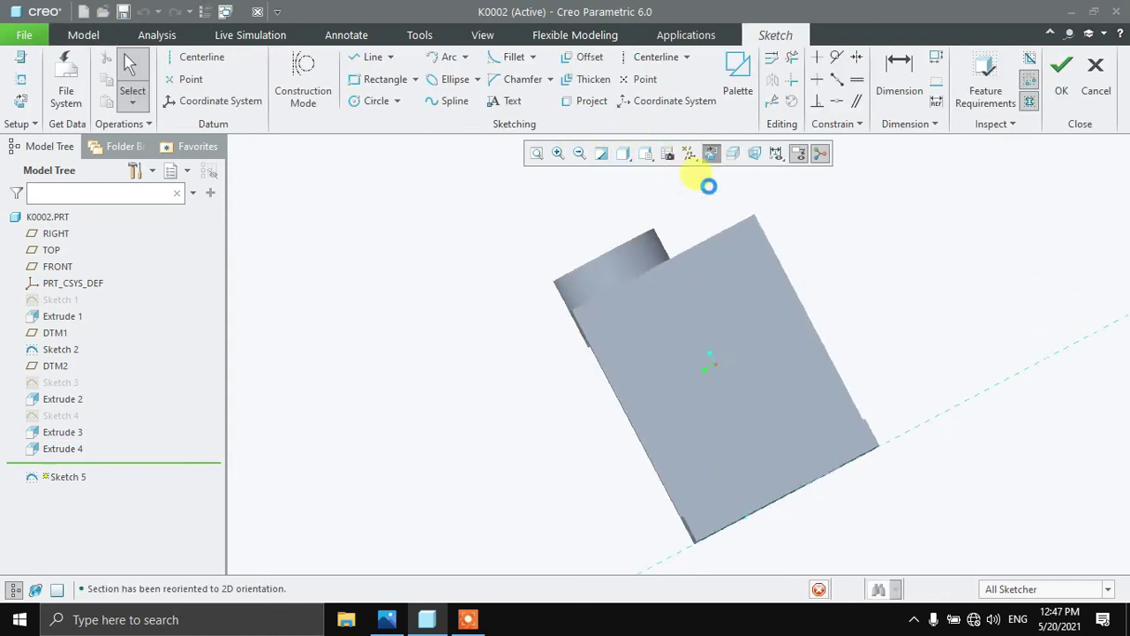
Step: Add the cylinder outline, base plate top face and block edge as sketch references
left_click(22, 84)
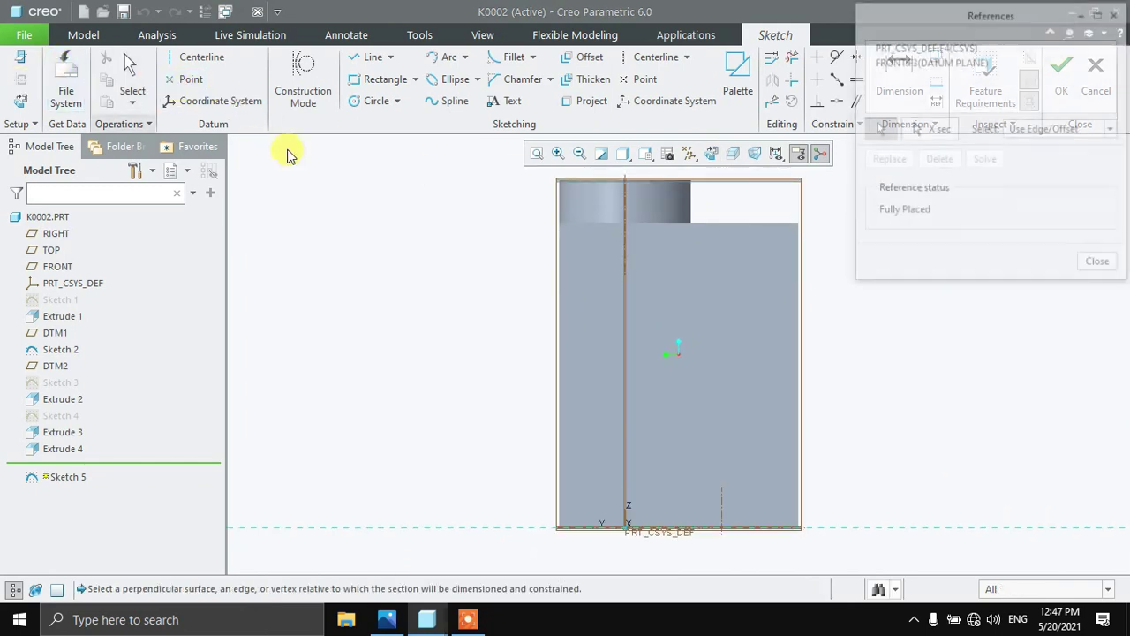
left_click(691, 209)
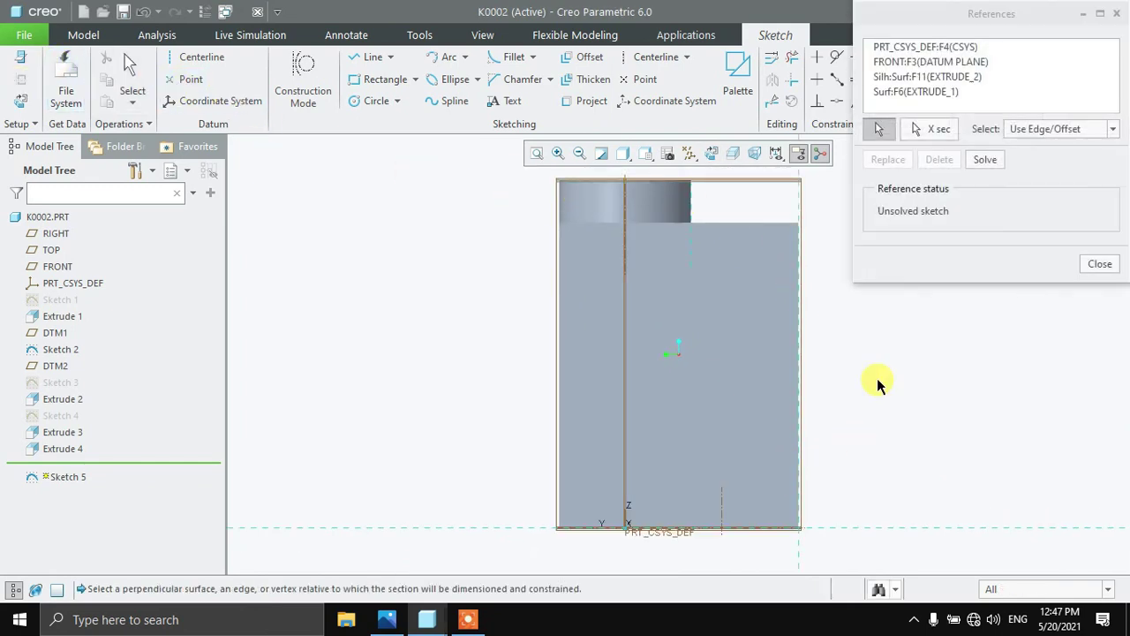
middle_click_drag(946, 362, 937, 381)
left_click(760, 513)
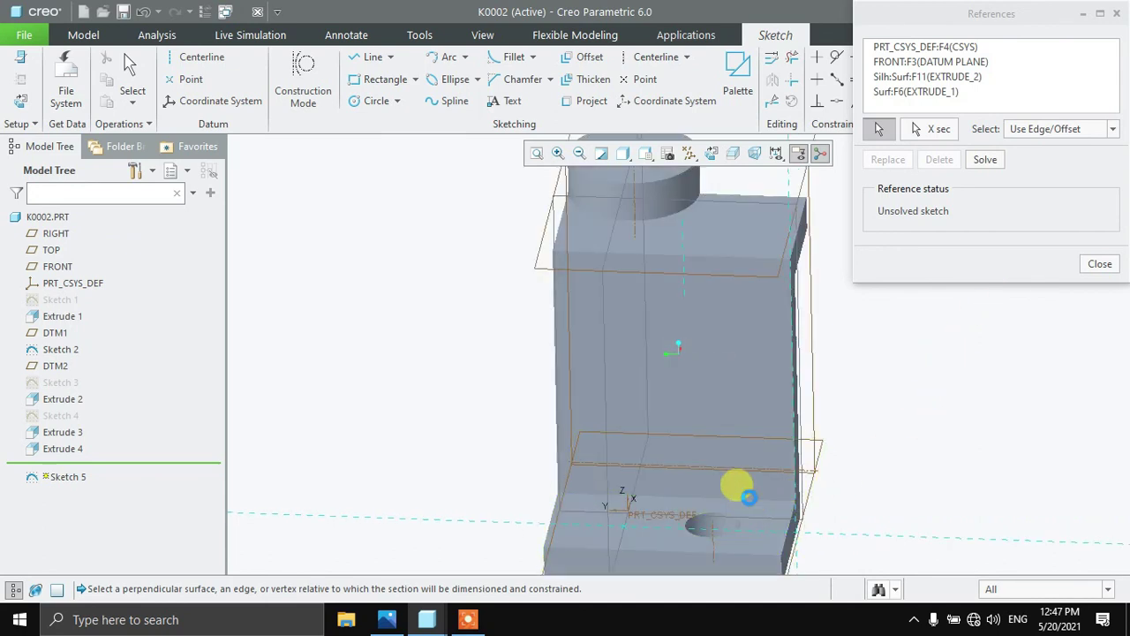
left_click(735, 487)
left_click(1098, 265)
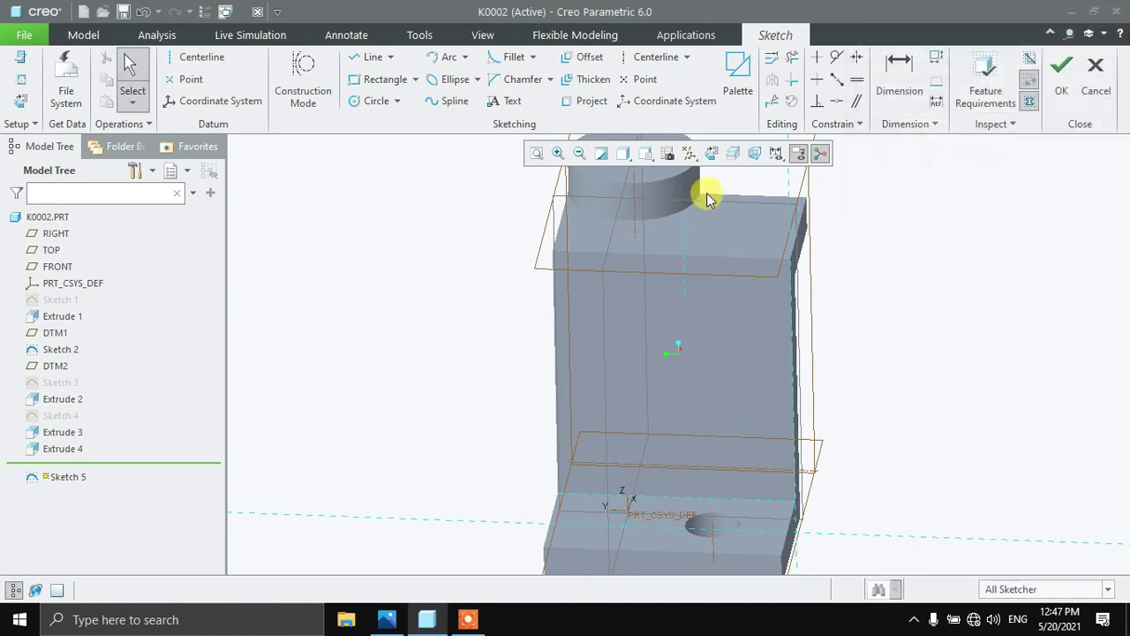
left_click(711, 154)
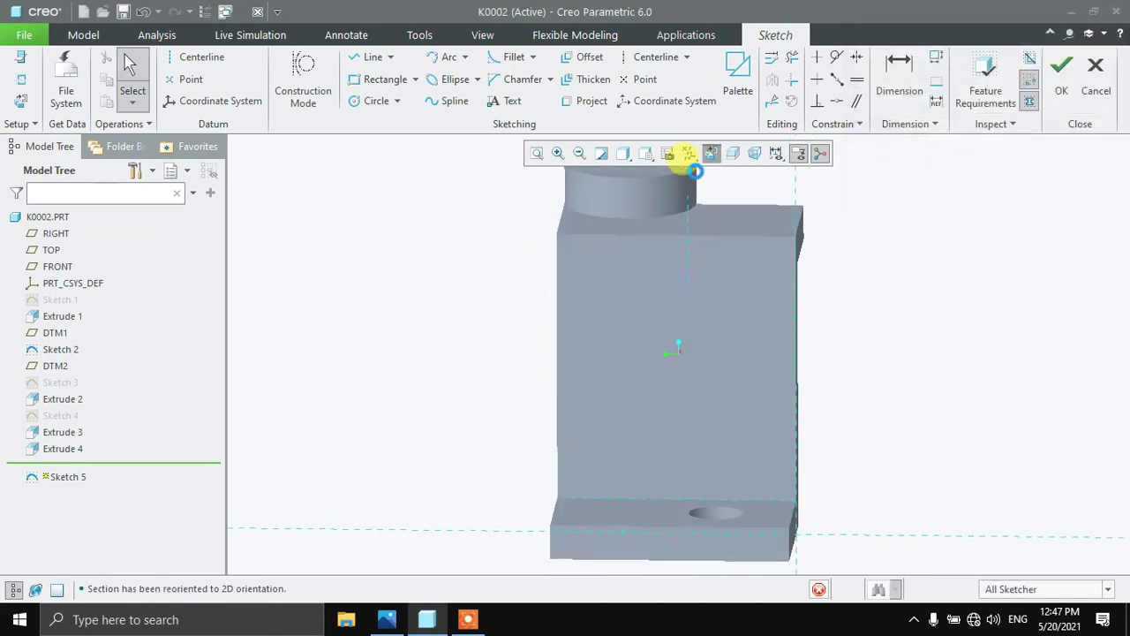
Step: Draw a closed rectangular outline from the cylinder's top corner down to the base plate
left_click(366, 57)
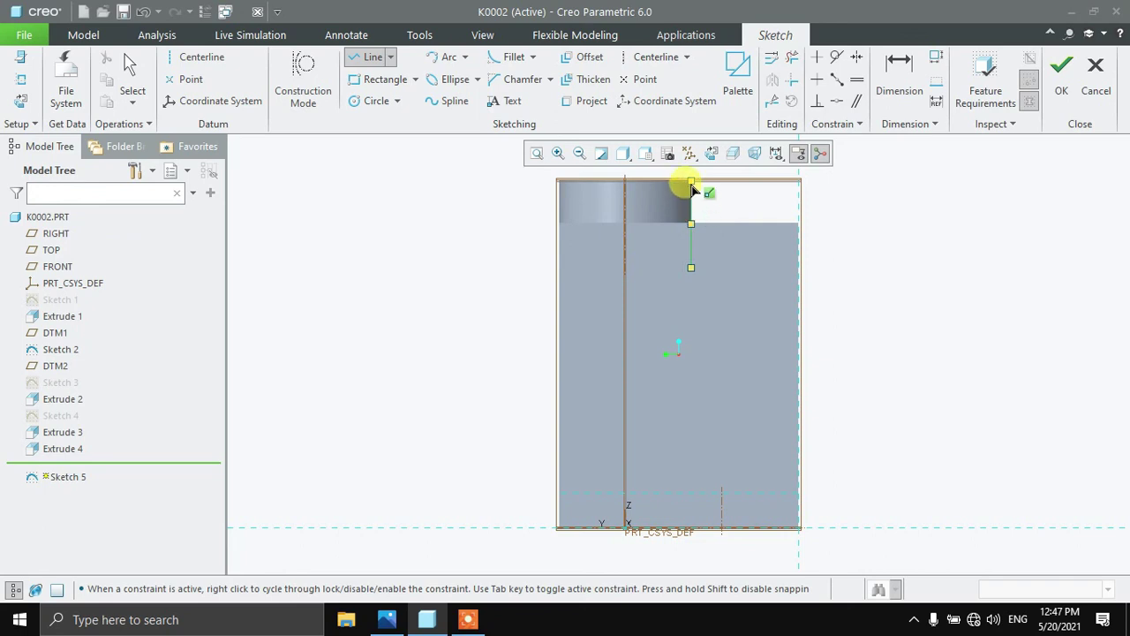
left_click(691, 182)
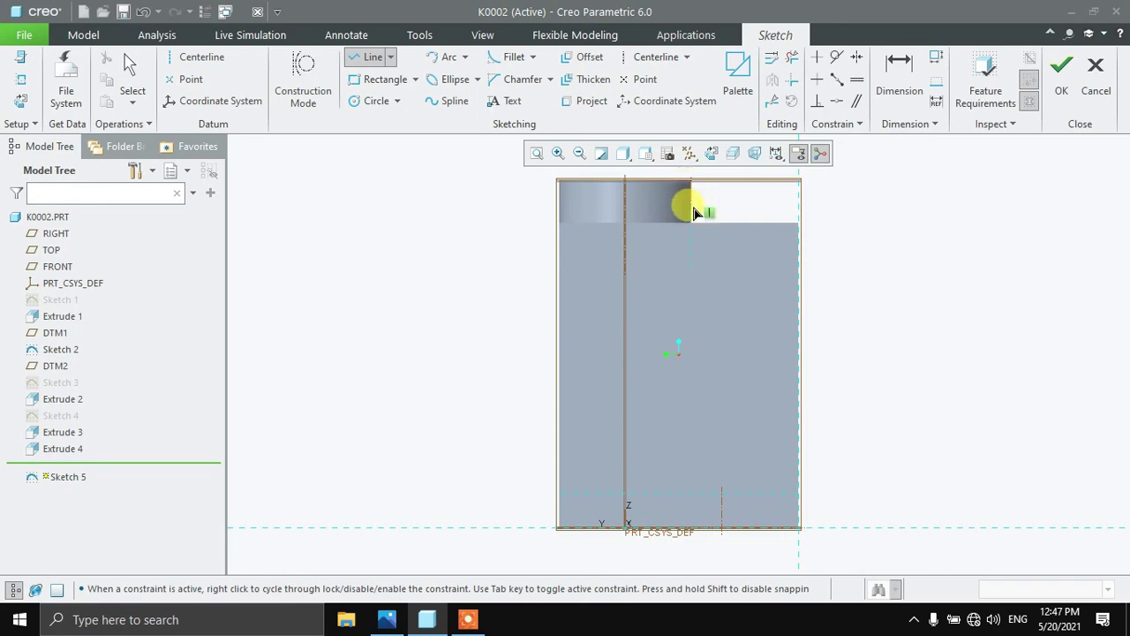
left_click(690, 494)
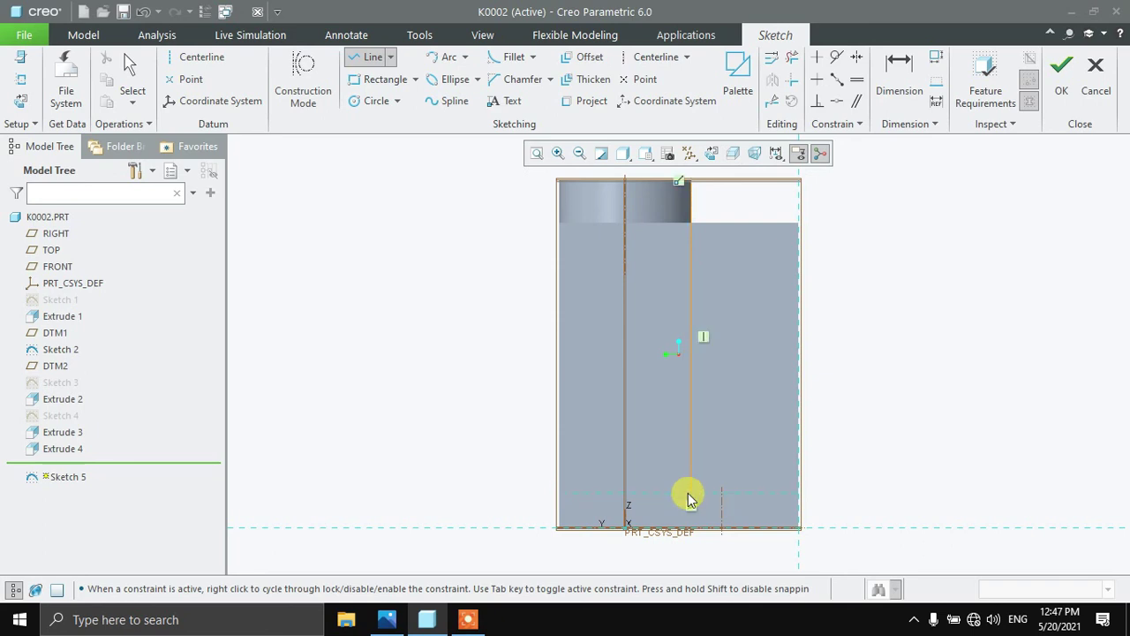
left_click(799, 494)
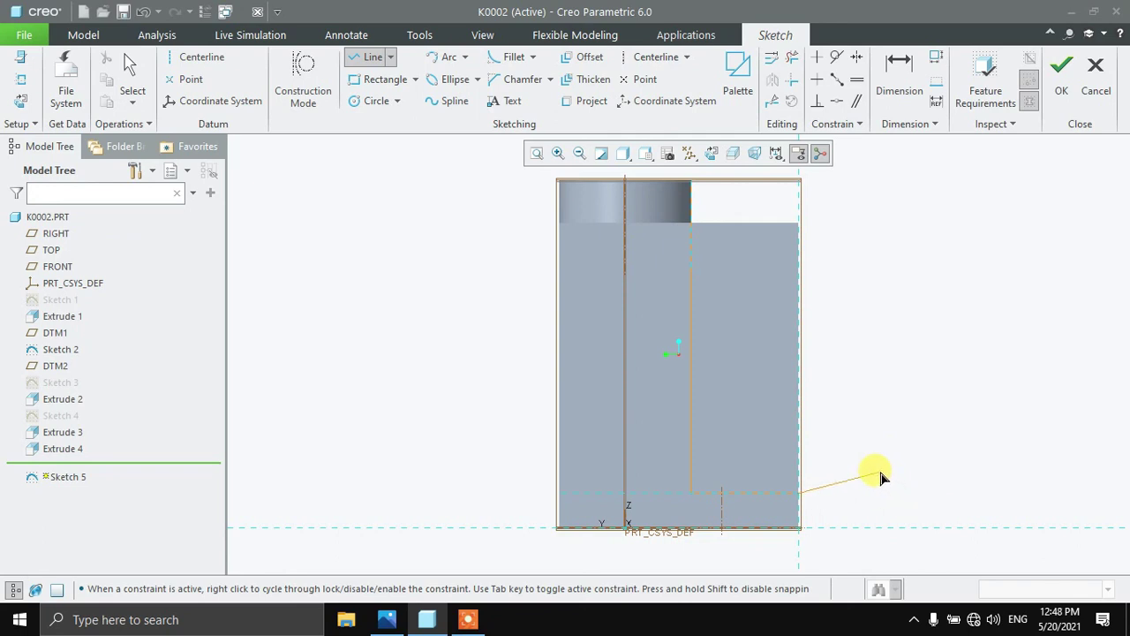
left_click(923, 493)
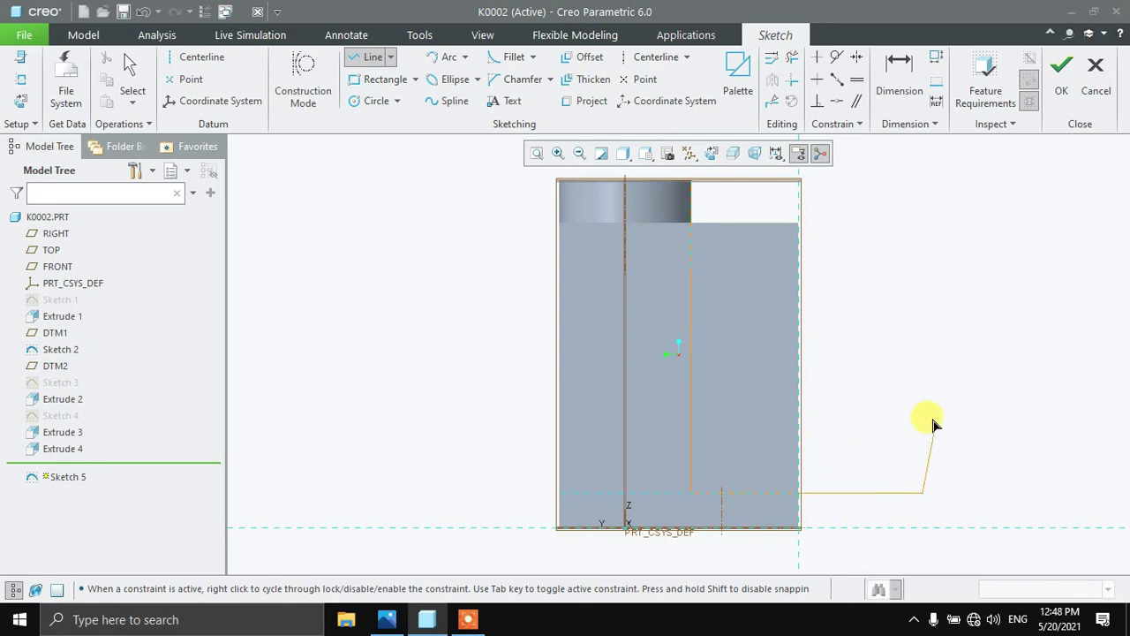
left_click(920, 182)
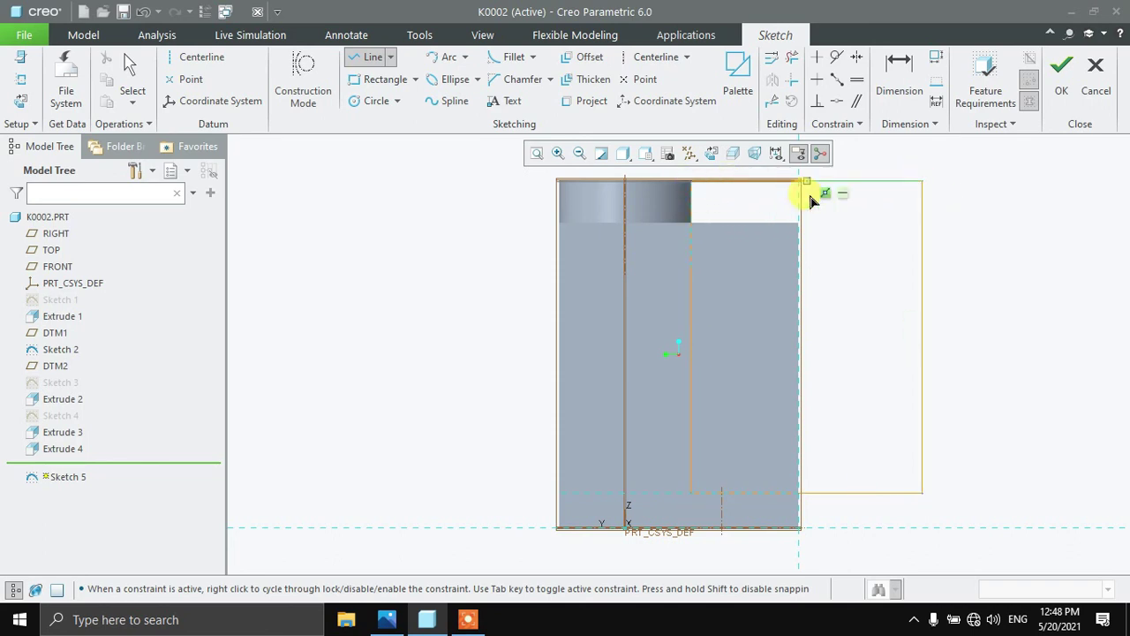
left_click(830, 223)
middle_click(835, 225)
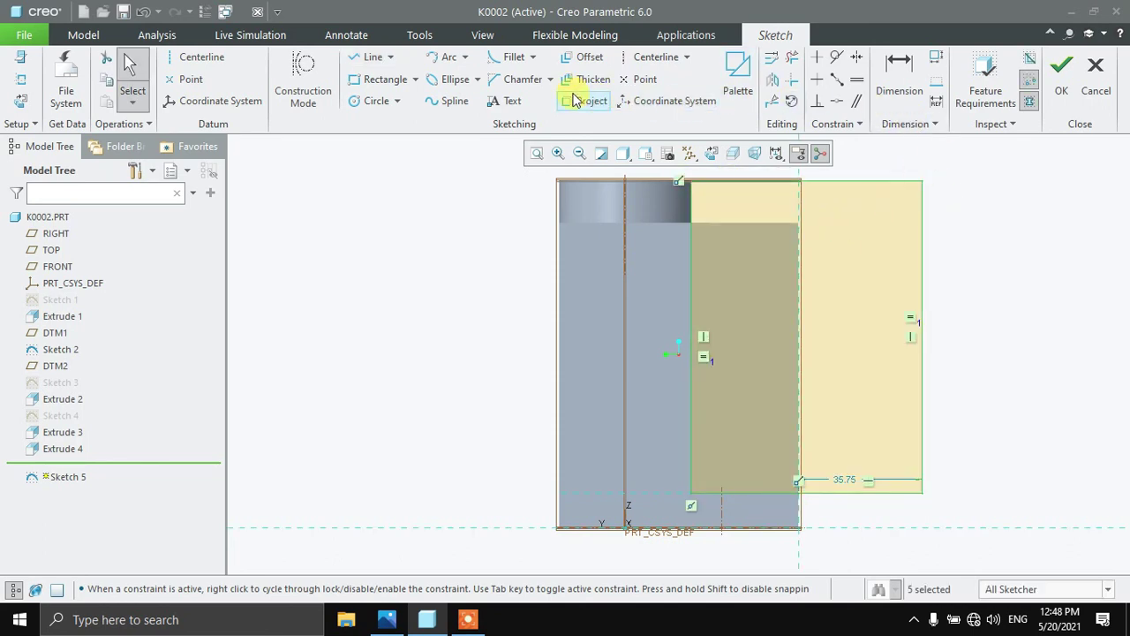
Step: Round the lower-left corner with radius 30 and finish Sketch 5
left_click(500, 60)
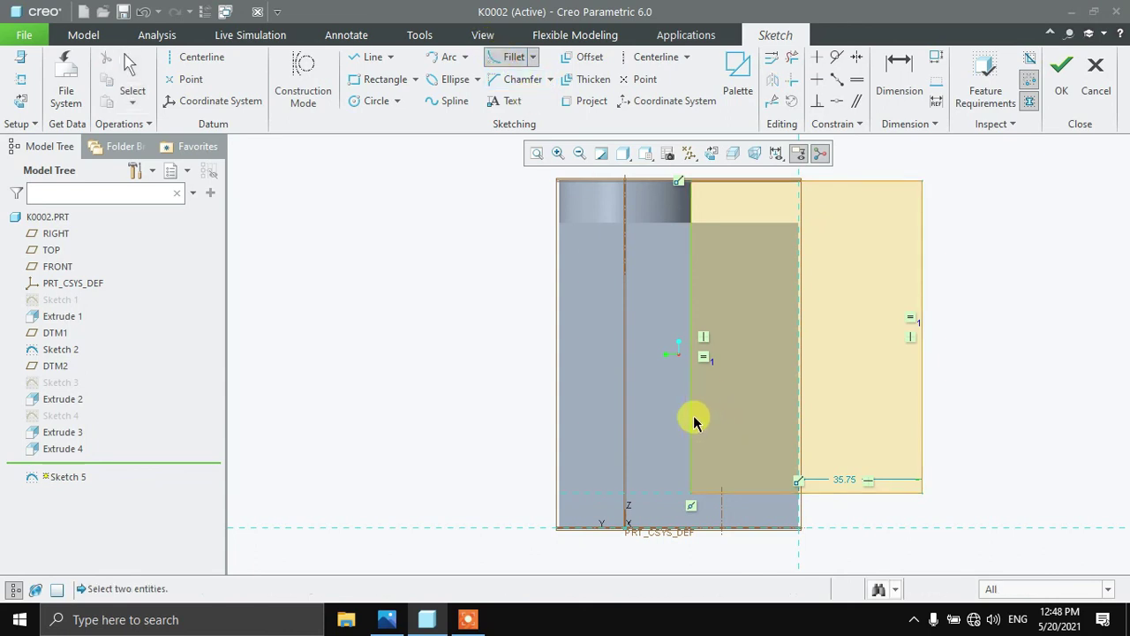
left_click(690, 422)
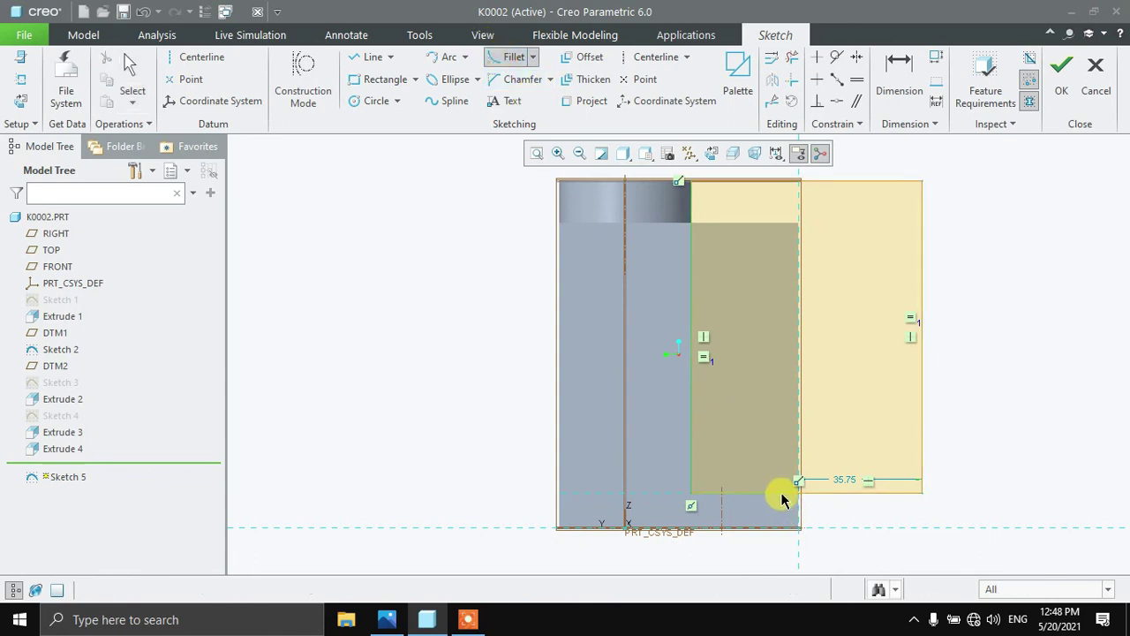
left_click(781, 494)
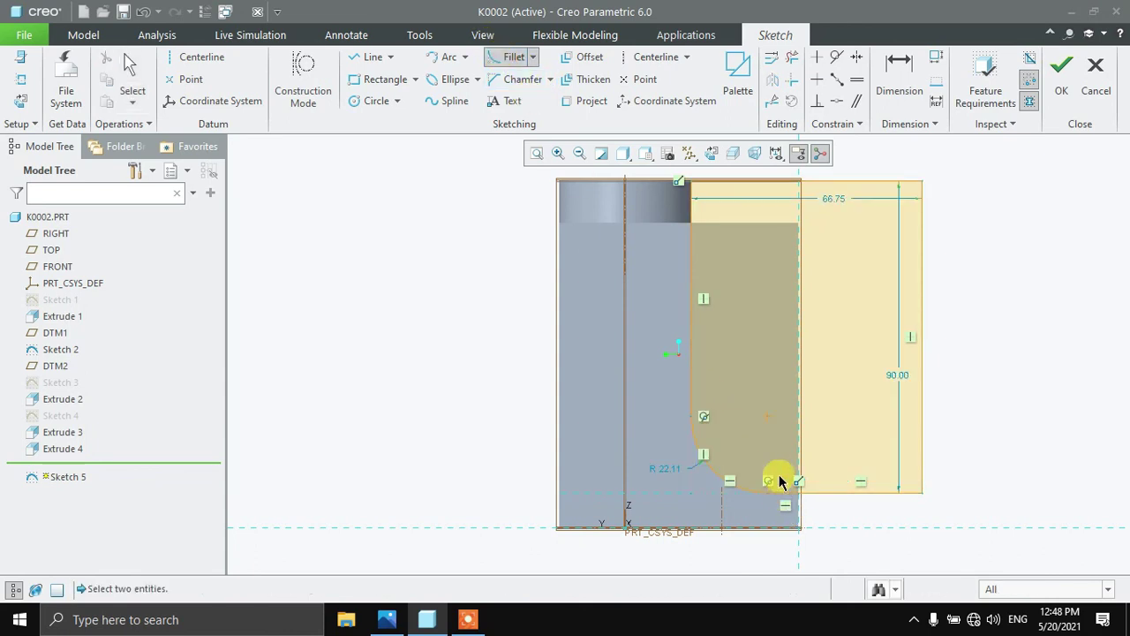
middle_click(638, 459)
double_click(667, 468)
type("3")
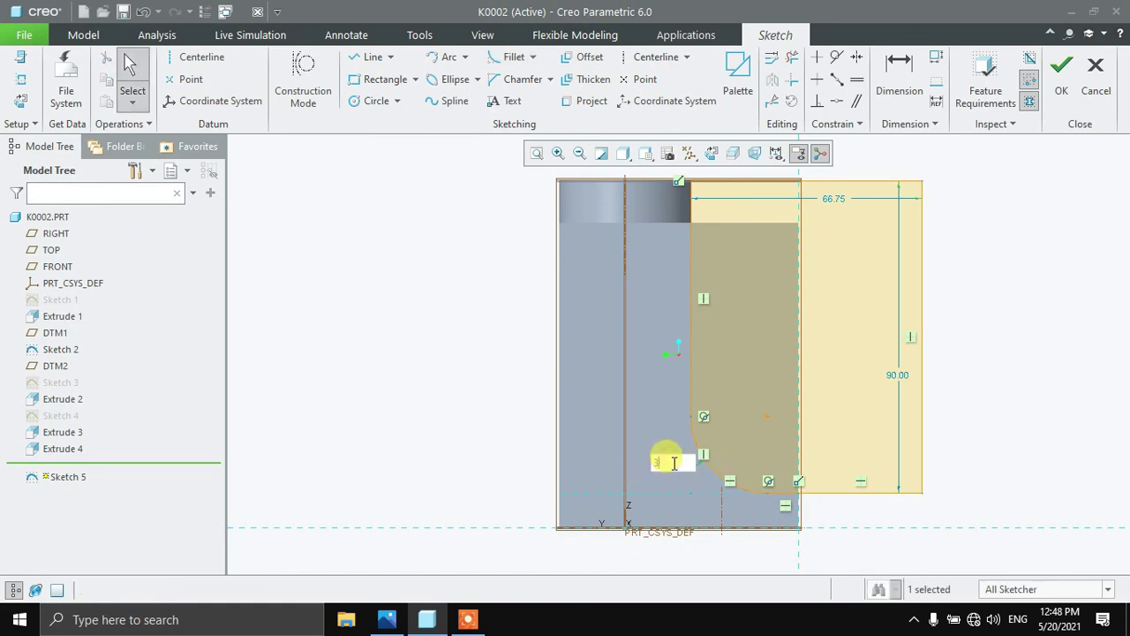
type("0")
key("Return")
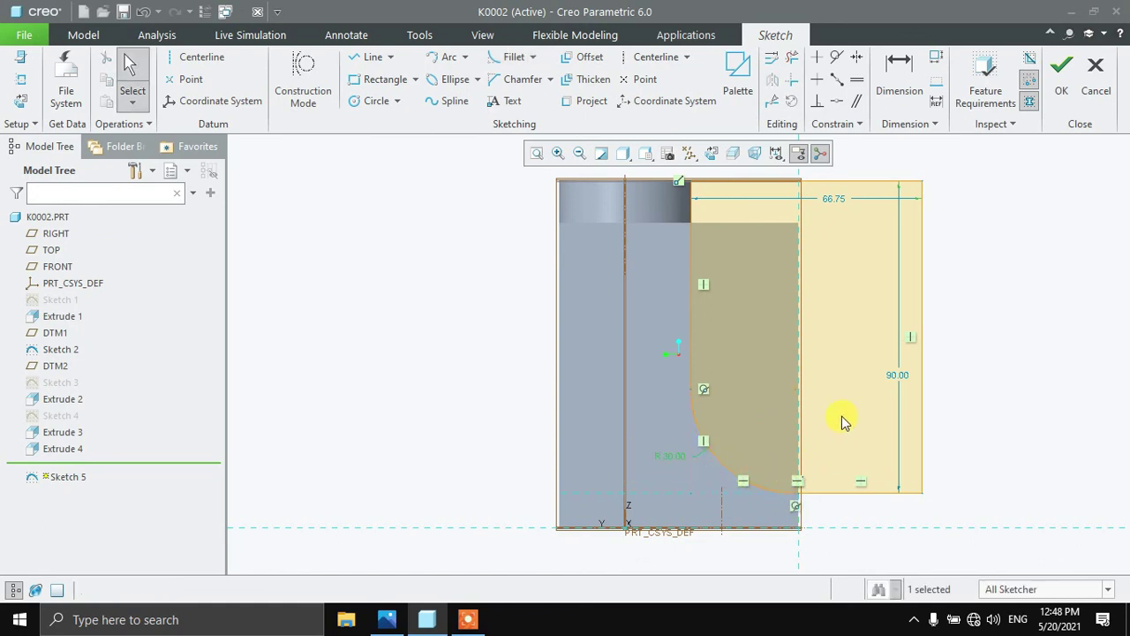
left_click(1059, 74)
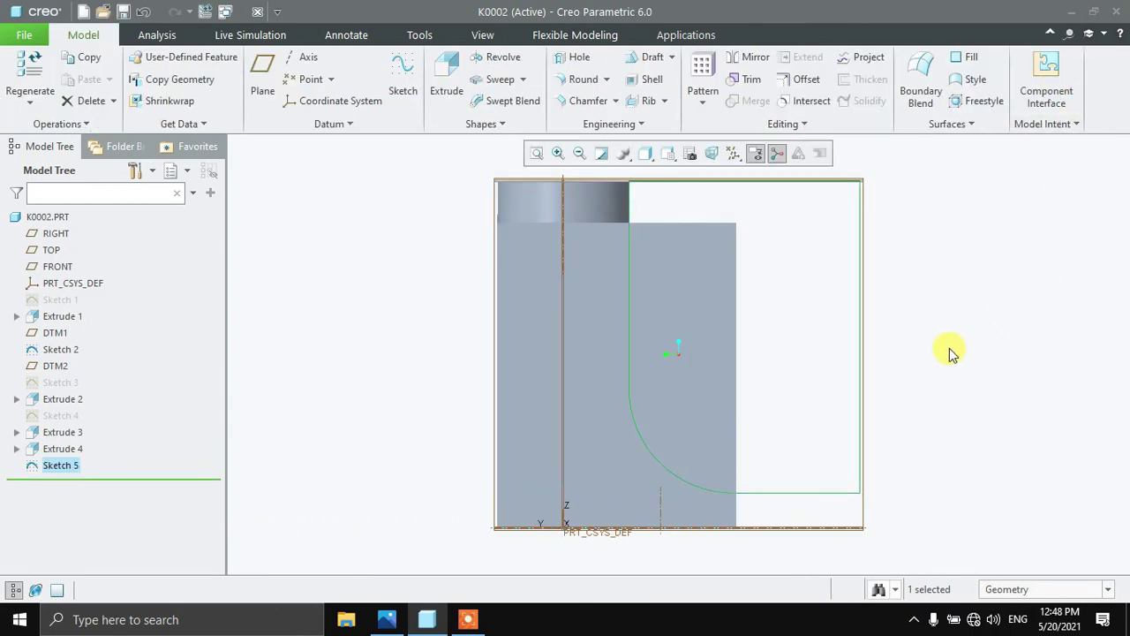
Step: Extrude Sketch 5 as a 78.37 material-removing cut, leaving a slim curved arm
left_click(449, 70)
mouse_move(757, 308)
middle_mouse_down()
mouse_move(947, 372)
mouse_move(748, 429)
middle_mouse_up()
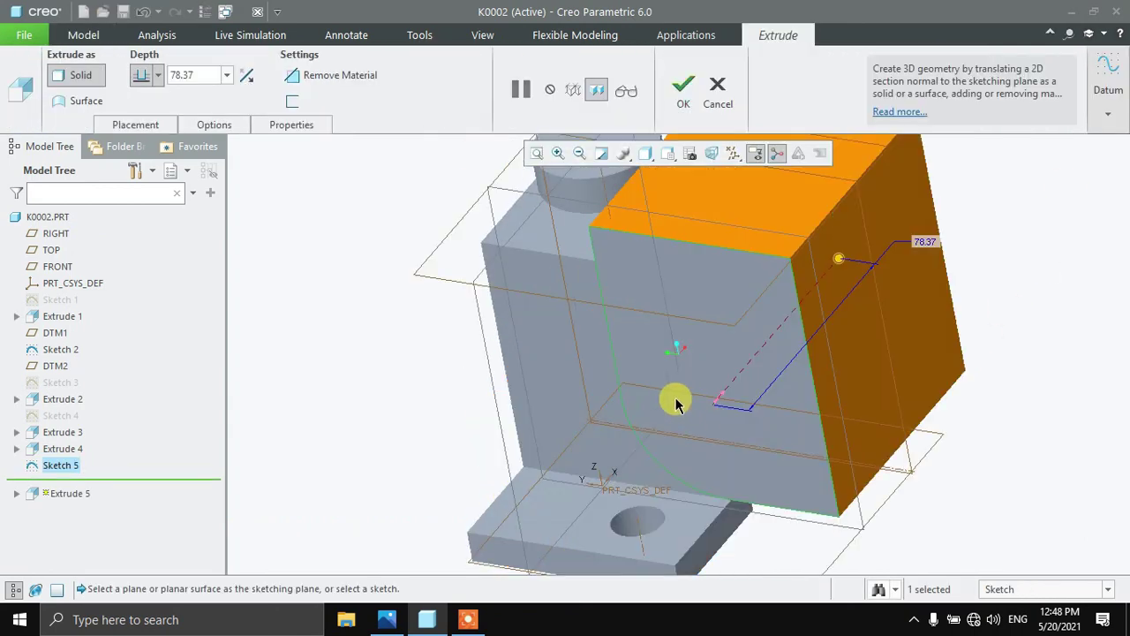
left_click(294, 76)
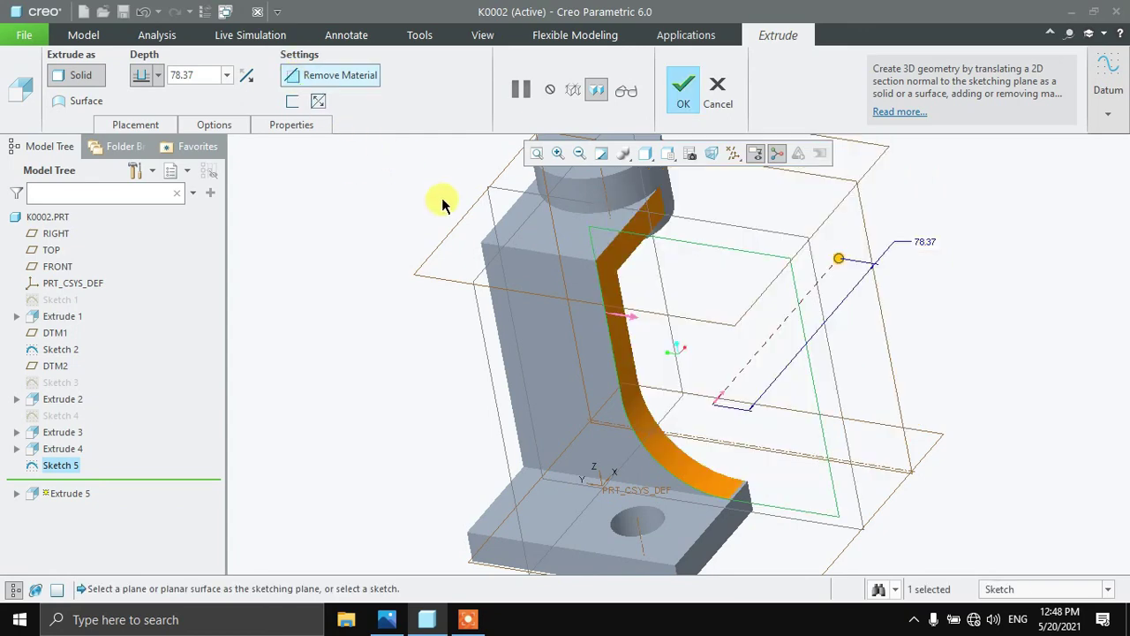
left_click(682, 93)
middle_click_drag(962, 330, 1021, 279)
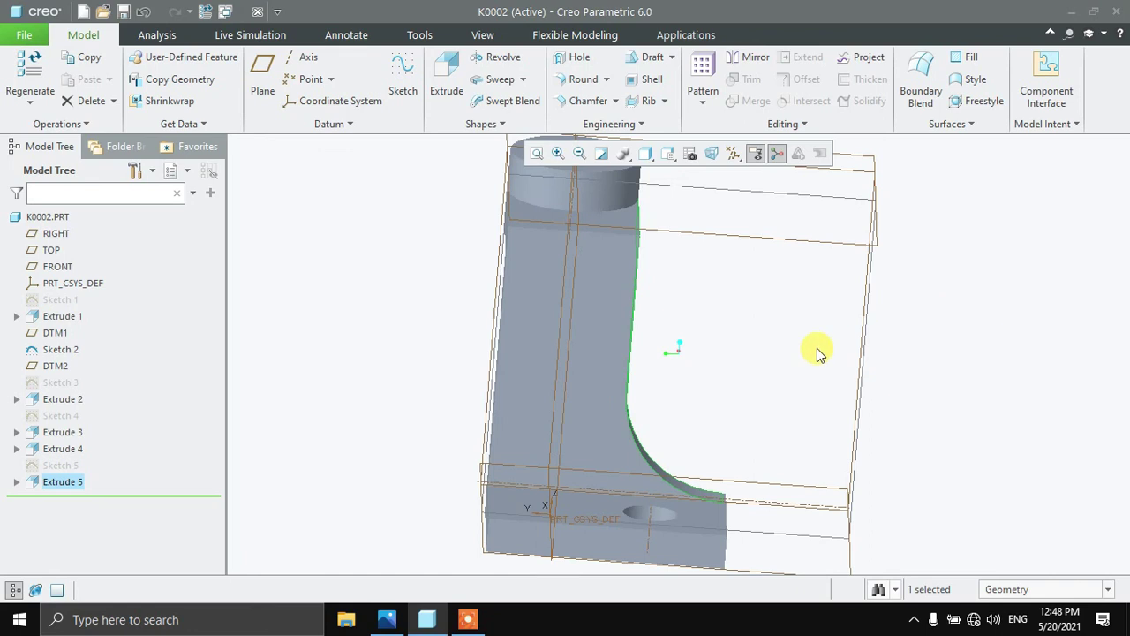
middle_click_drag(767, 331, 769, 330)
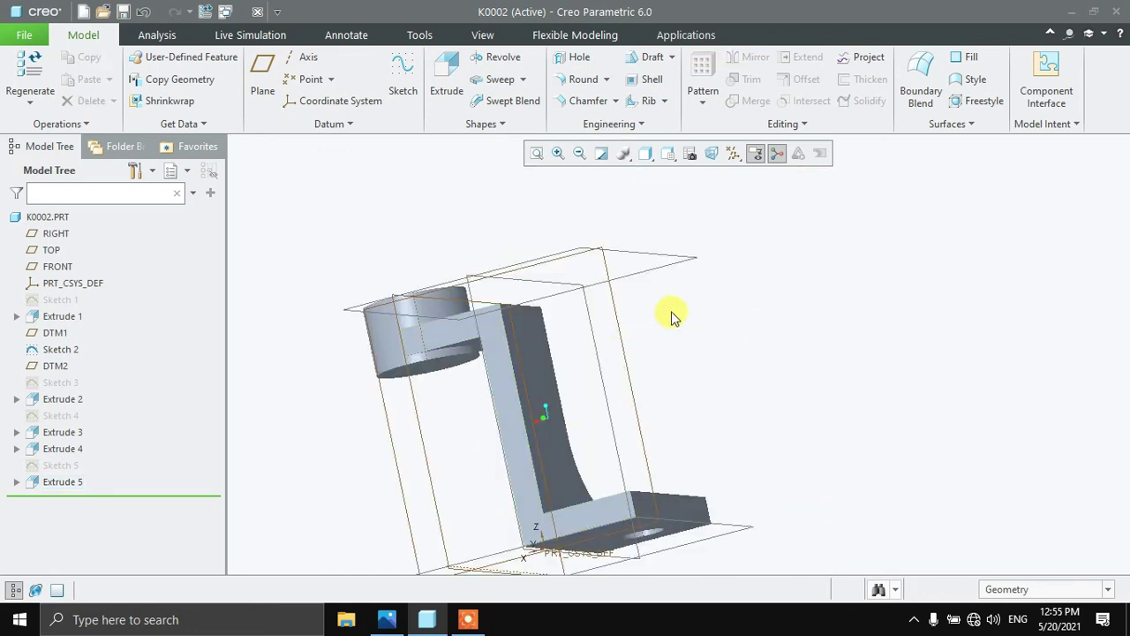
middle_click_drag(766, 336, 749, 383)
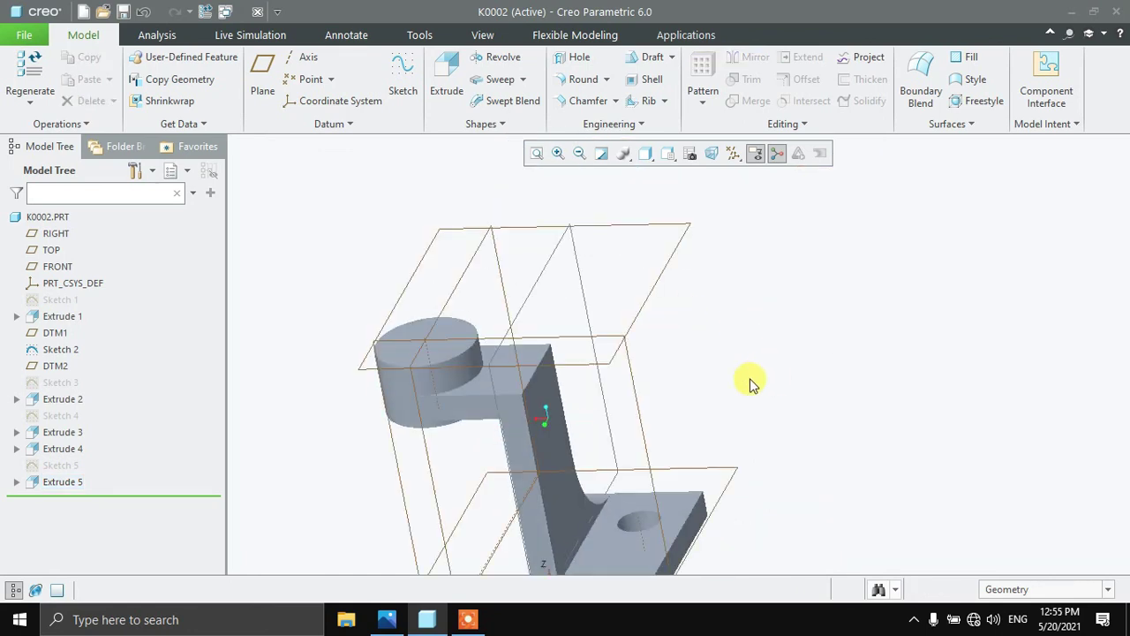
Step: Start a profile rib on the TOP plane and sketch an open three-line profile from boss to base
left_click(627, 362)
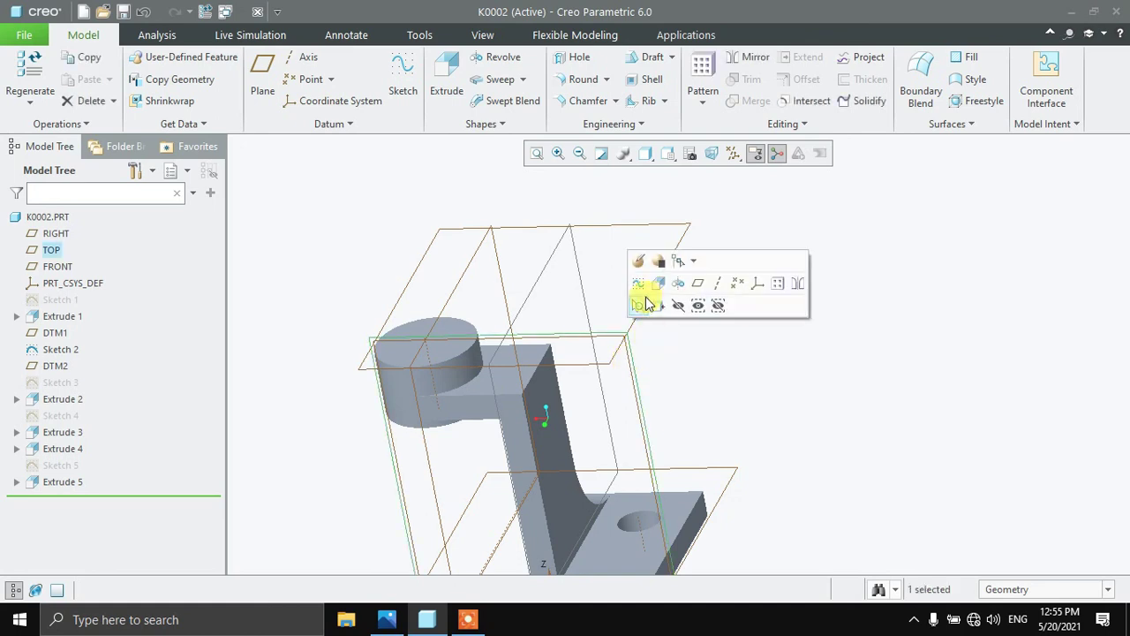
left_click(651, 101)
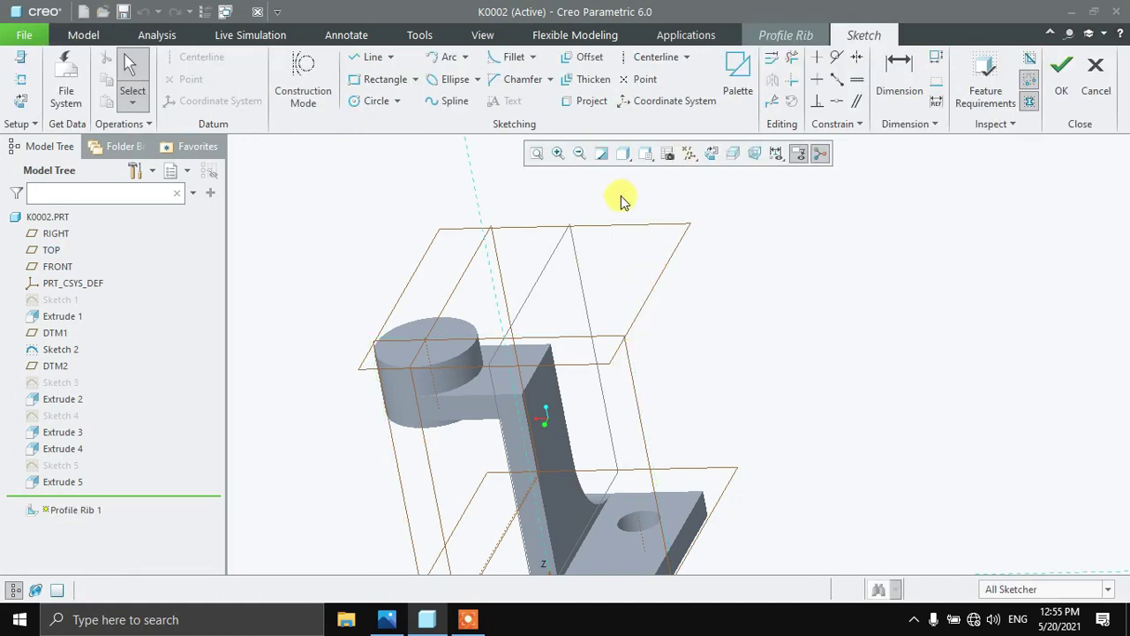
left_click(711, 159)
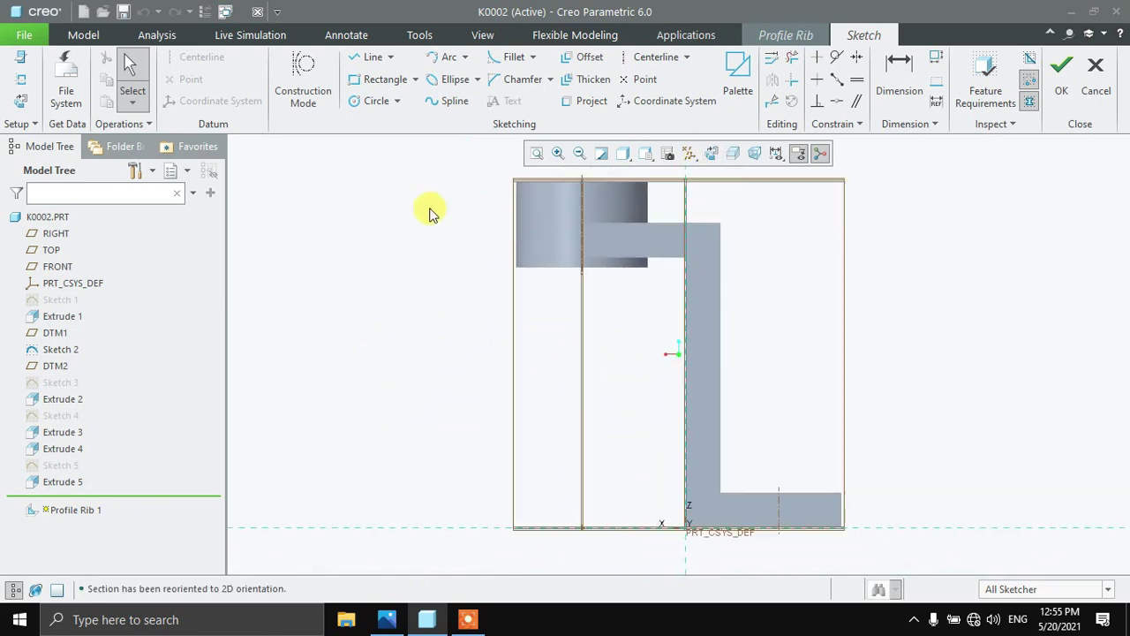
left_click(366, 57)
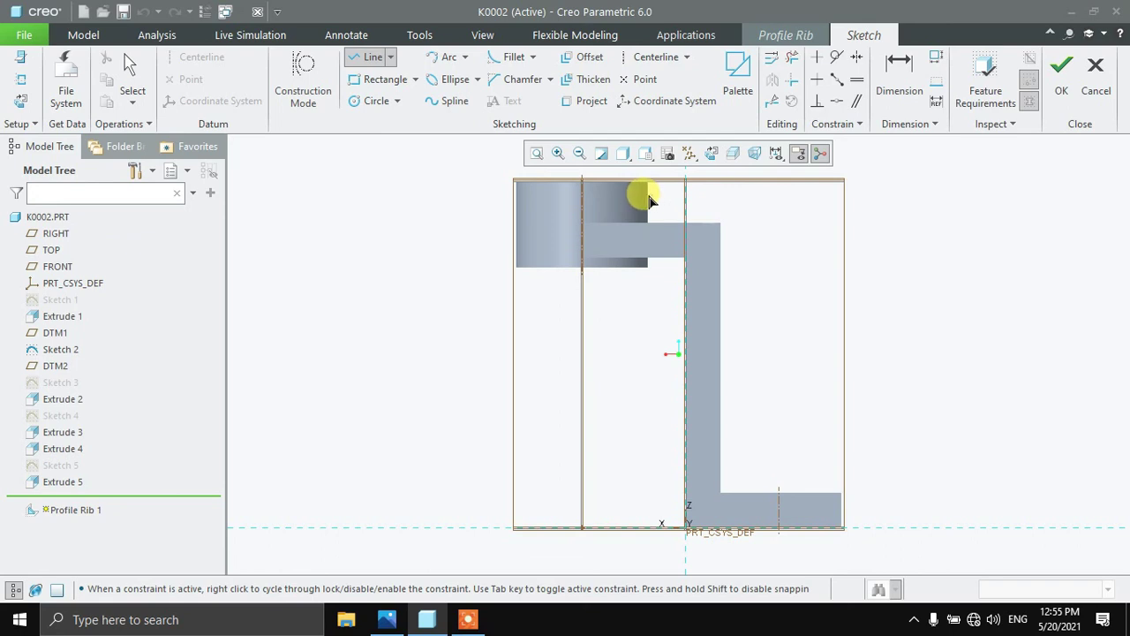
left_click(648, 196)
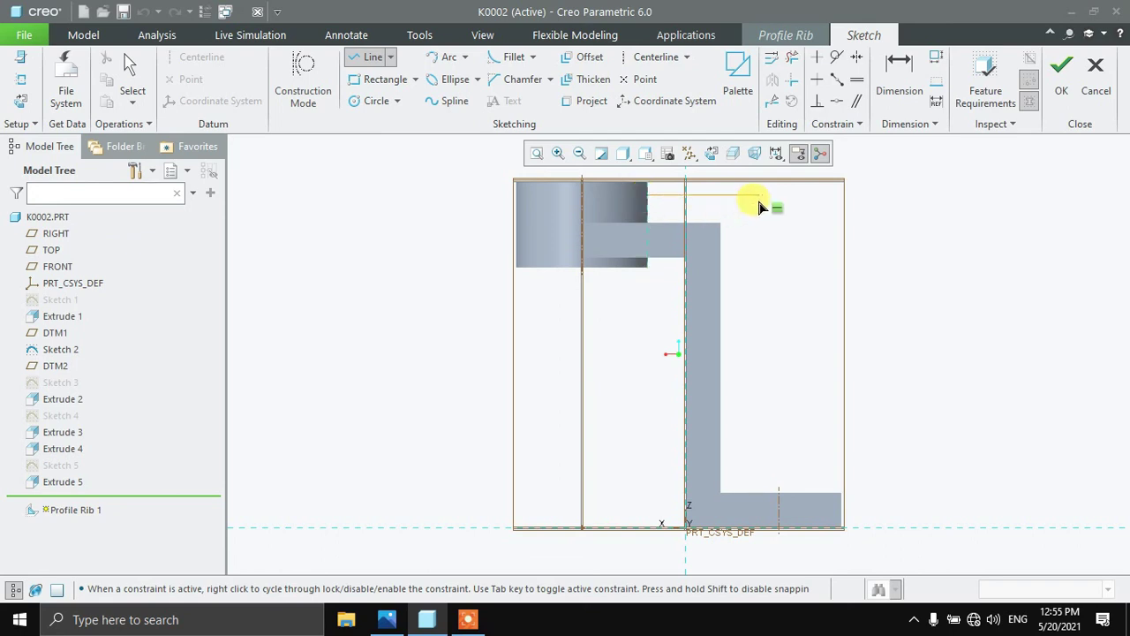
left_click(759, 195)
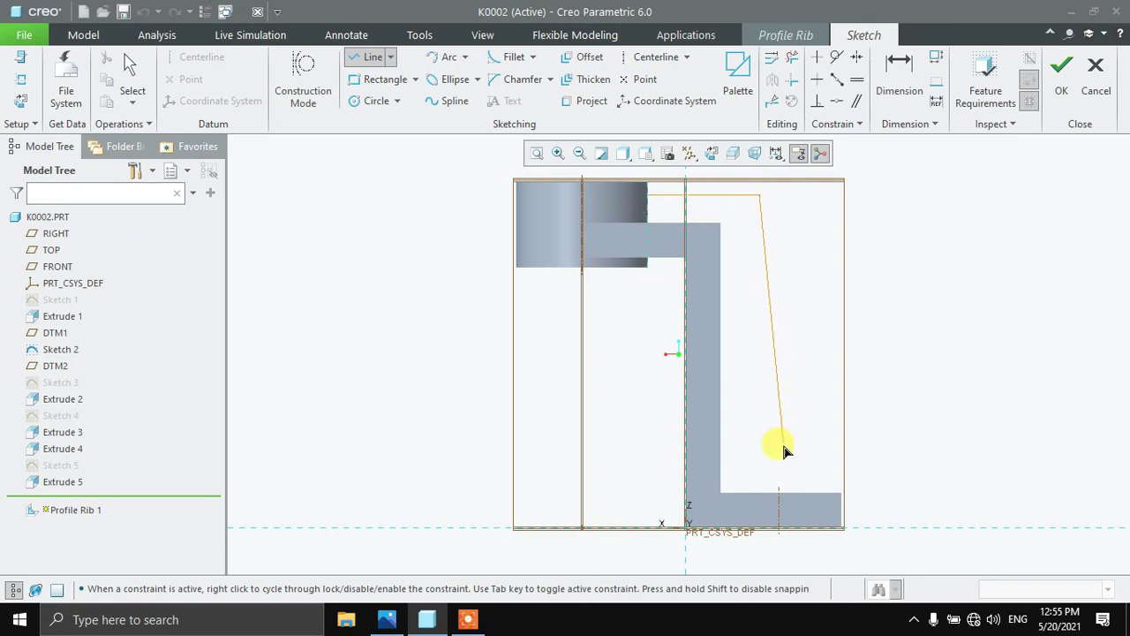
left_click(761, 493)
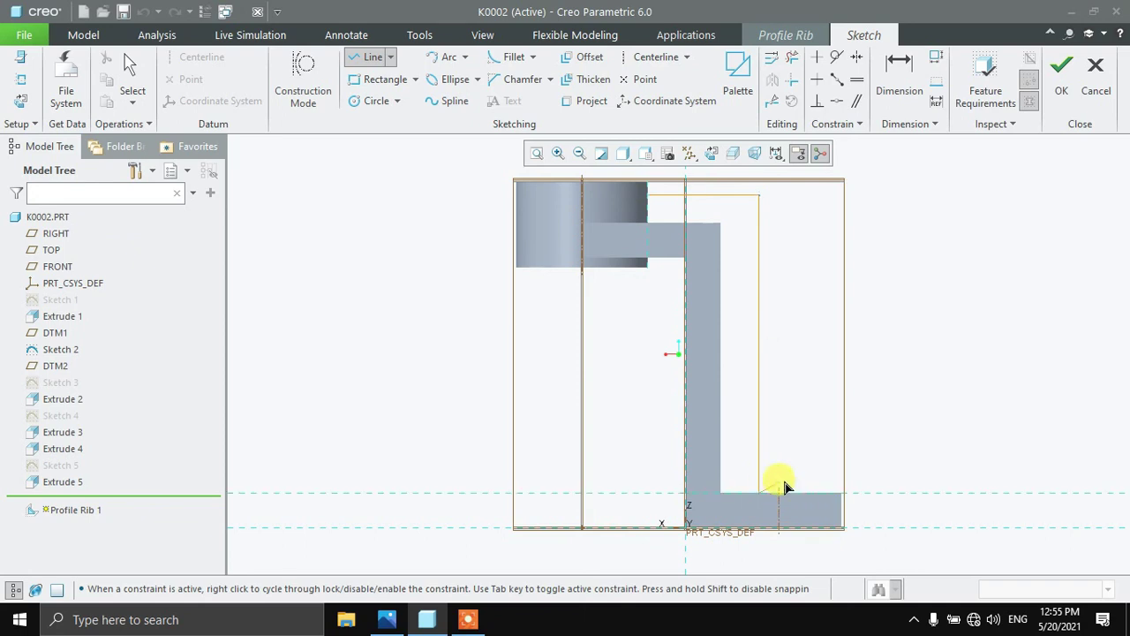
left_click(842, 494)
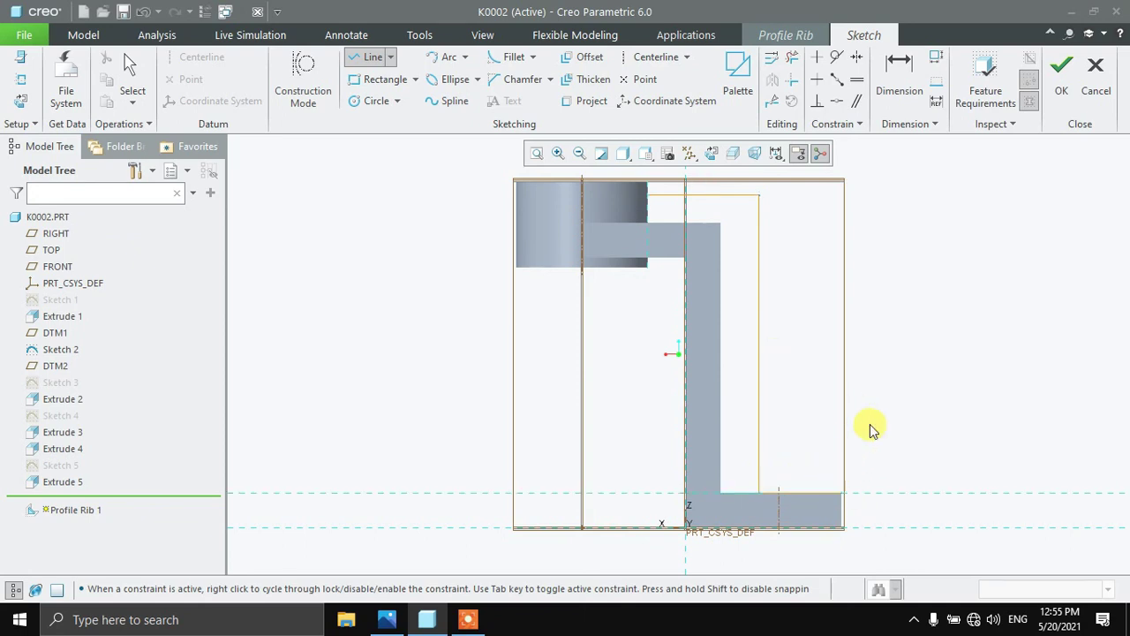
middle_click(871, 424)
Step: Dimension the rib profile with 10.00 and 2.00 offsets and finish the rib sketch
scroll(689, 177, "up", 3)
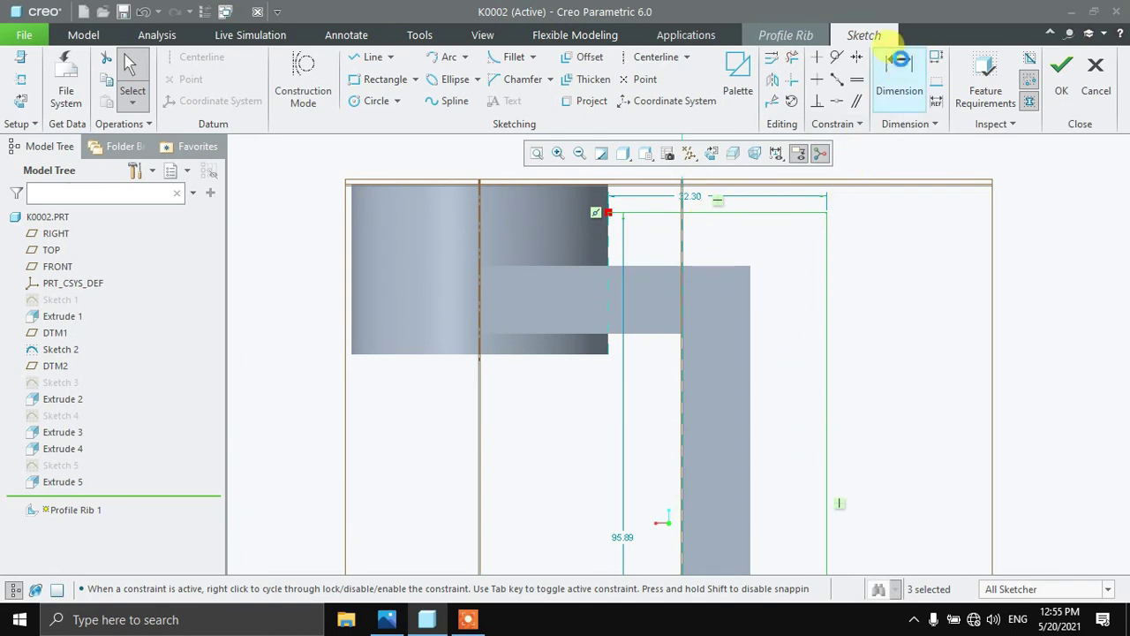
left_click(899, 75)
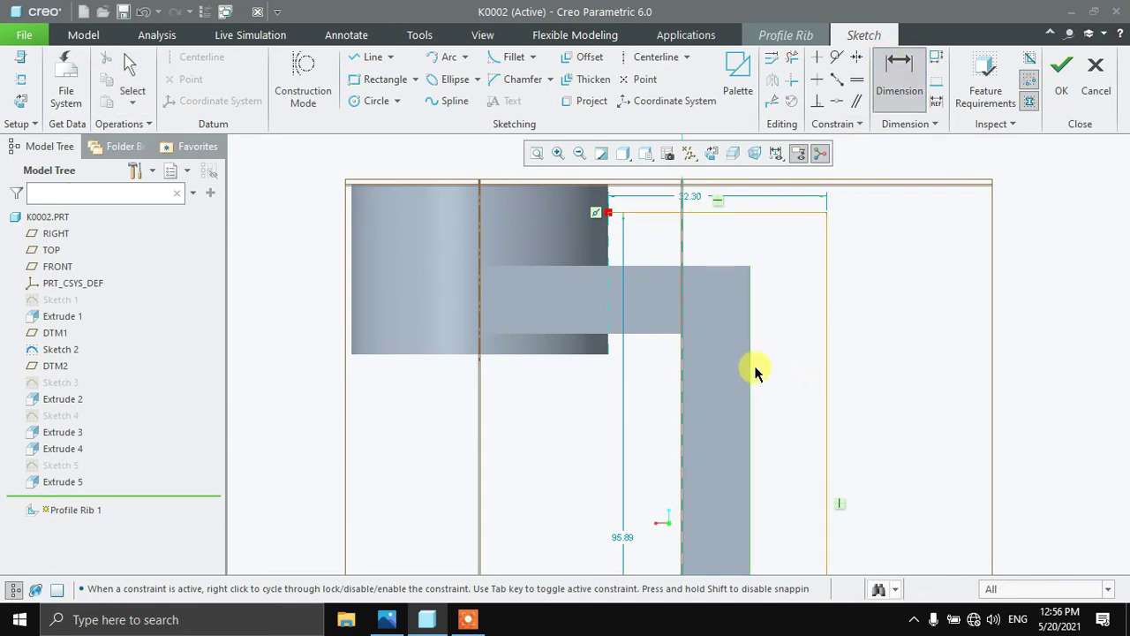
middle_click(788, 359)
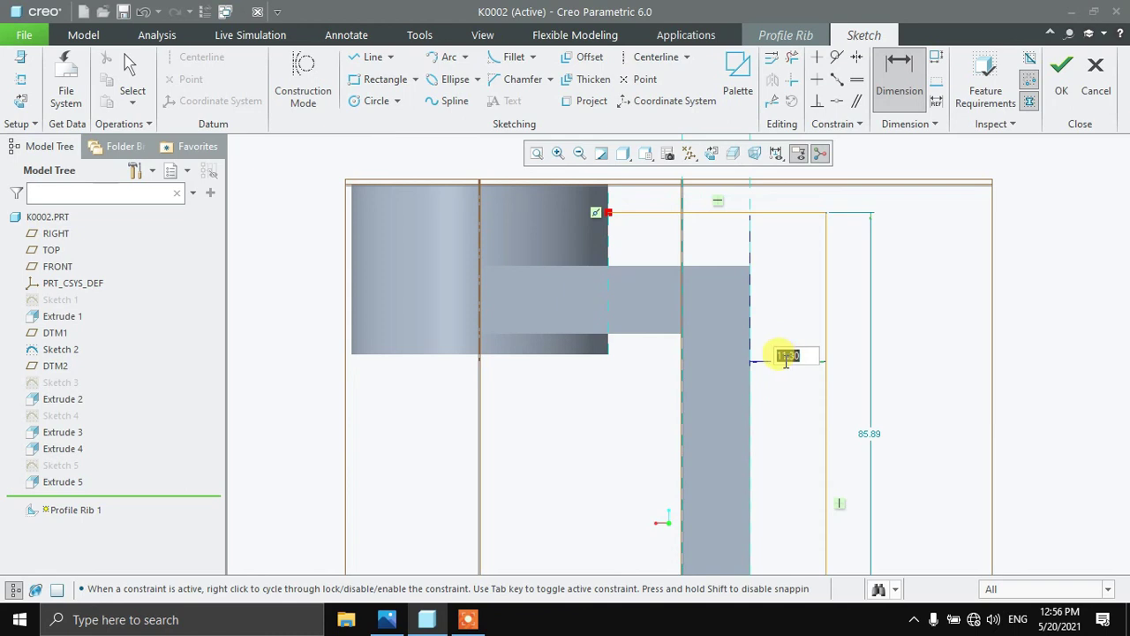
type("10")
middle_click(785, 367)
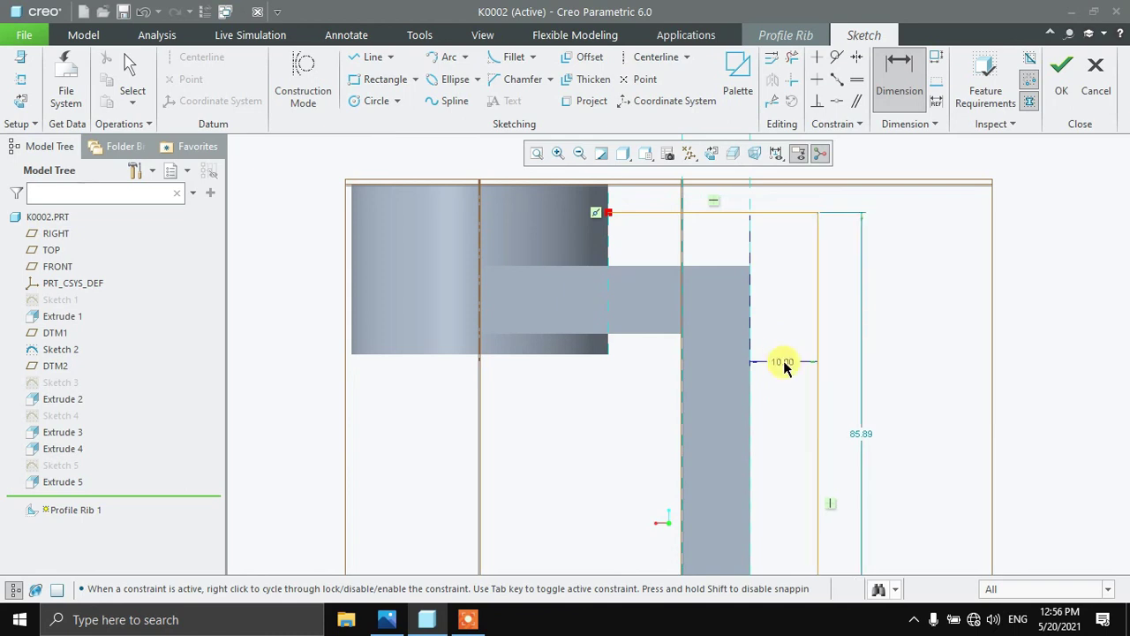
scroll(727, 371, "down", 4)
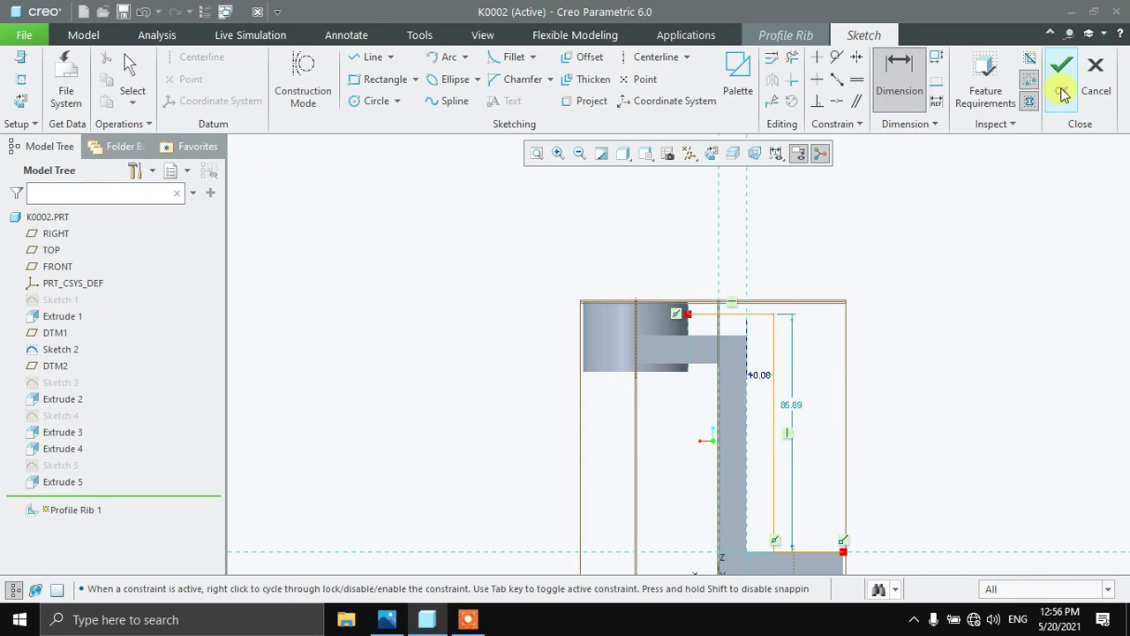
scroll(745, 274, "up", 2)
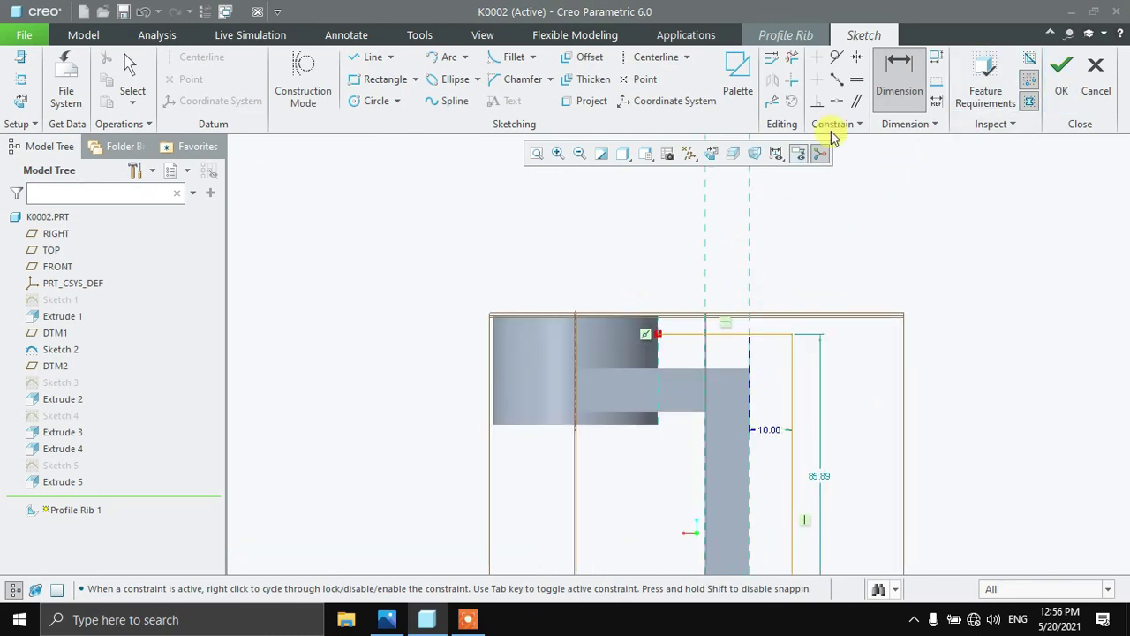
left_click(681, 316)
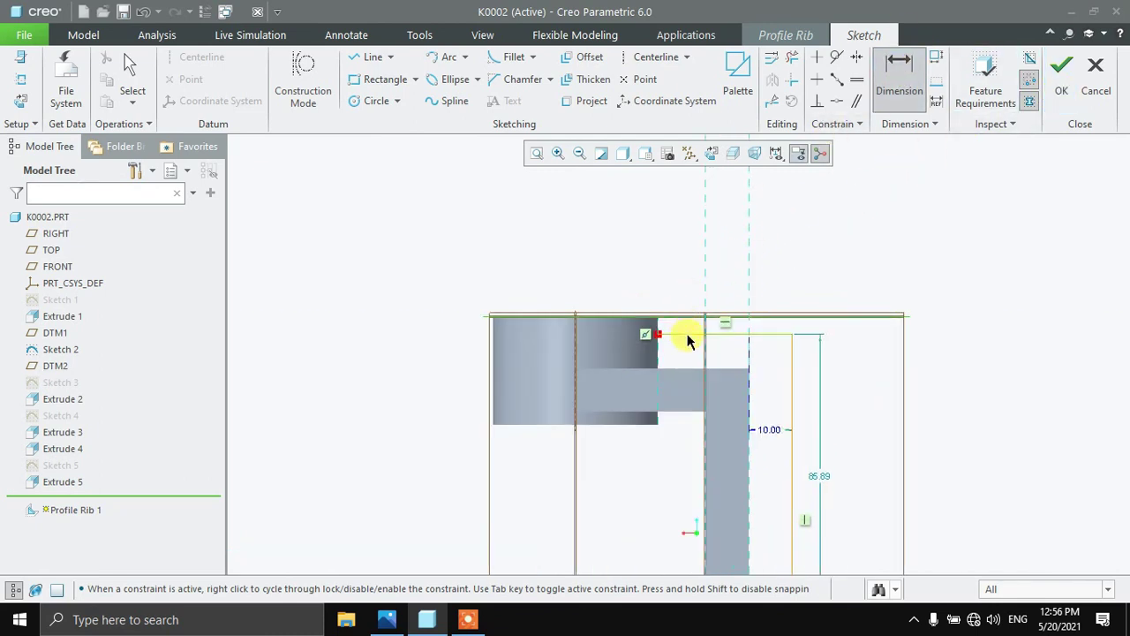
middle_click(863, 340)
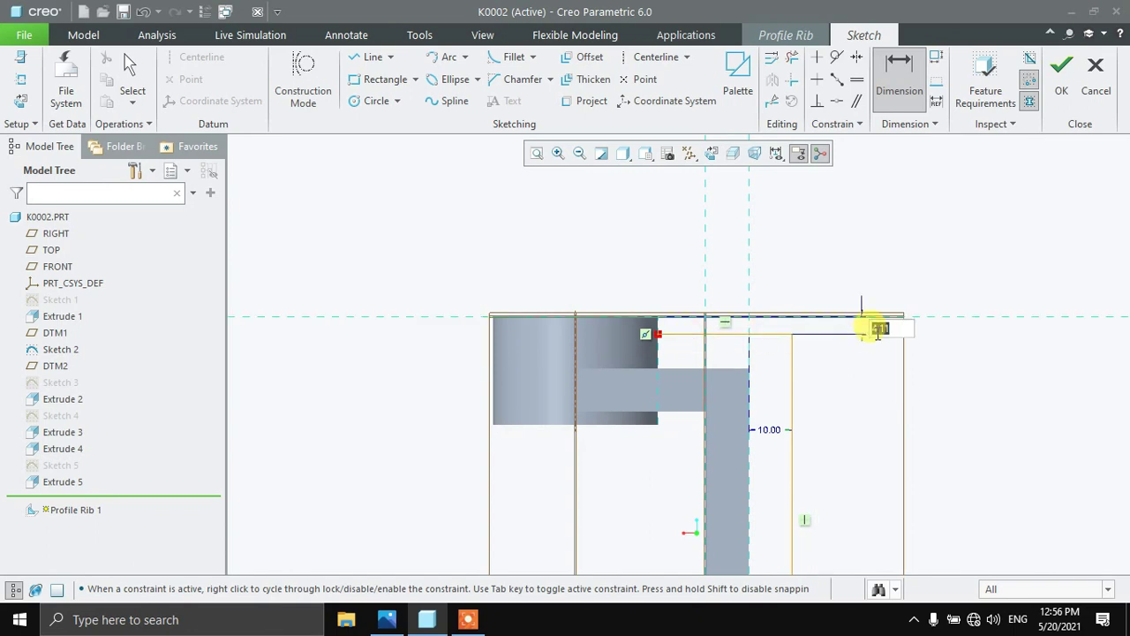
key("Return")
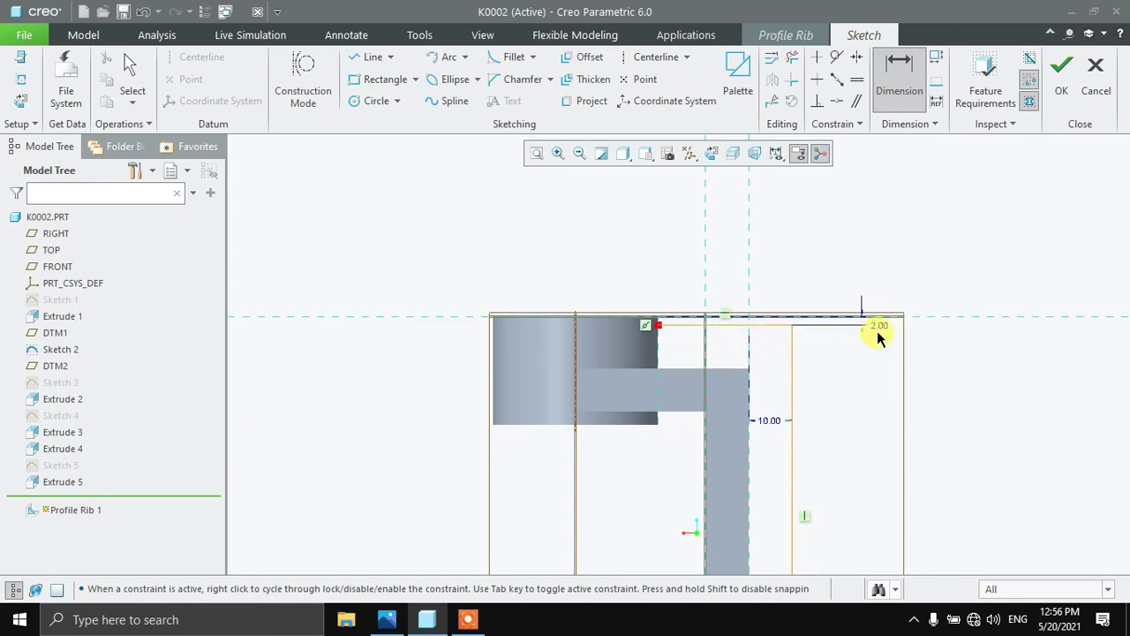
left_click(1061, 74)
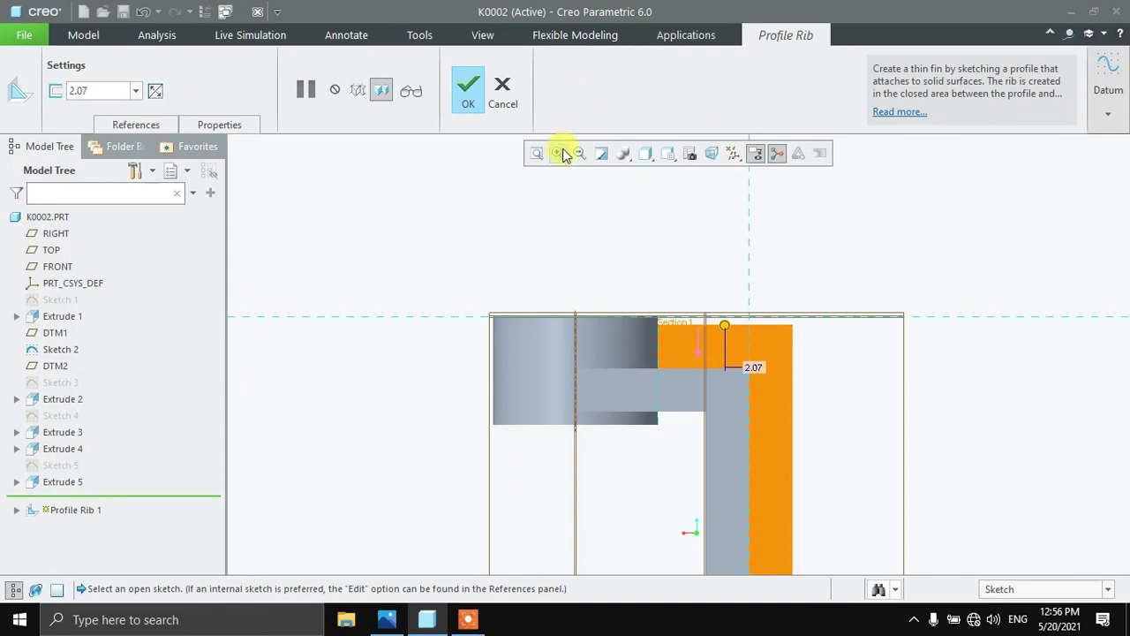
Step: Set the rib thickness to 10.00 and complete Profile Rib 1
type("10")
key("Return")
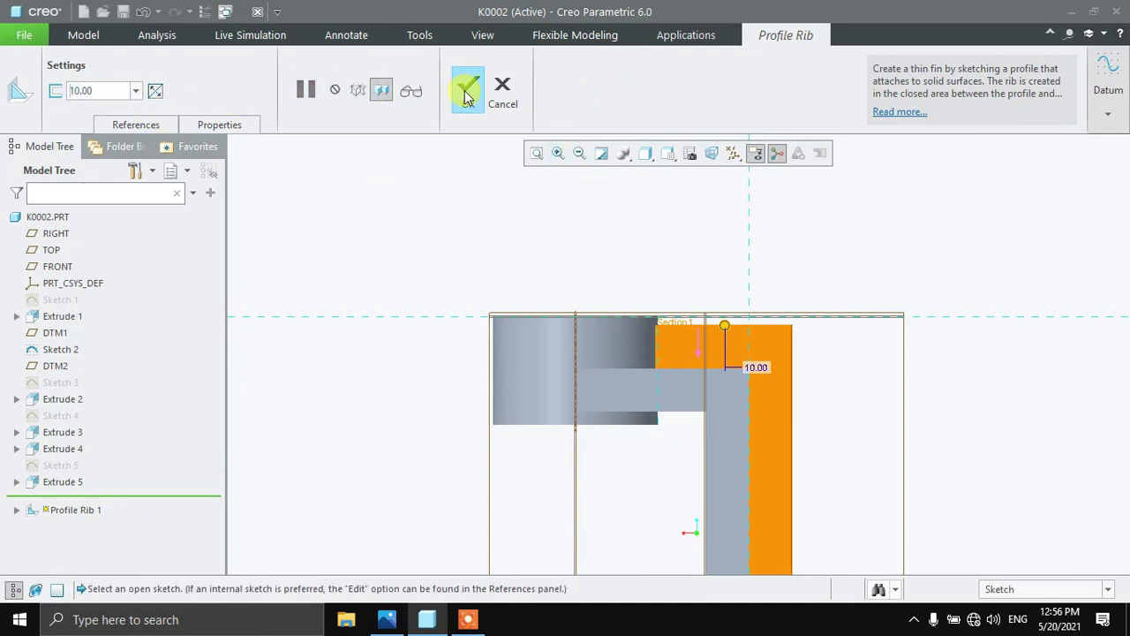
left_click(468, 88)
middle_click_drag(866, 271, 807, 295)
key("ctrl+d")
left_click(560, 85)
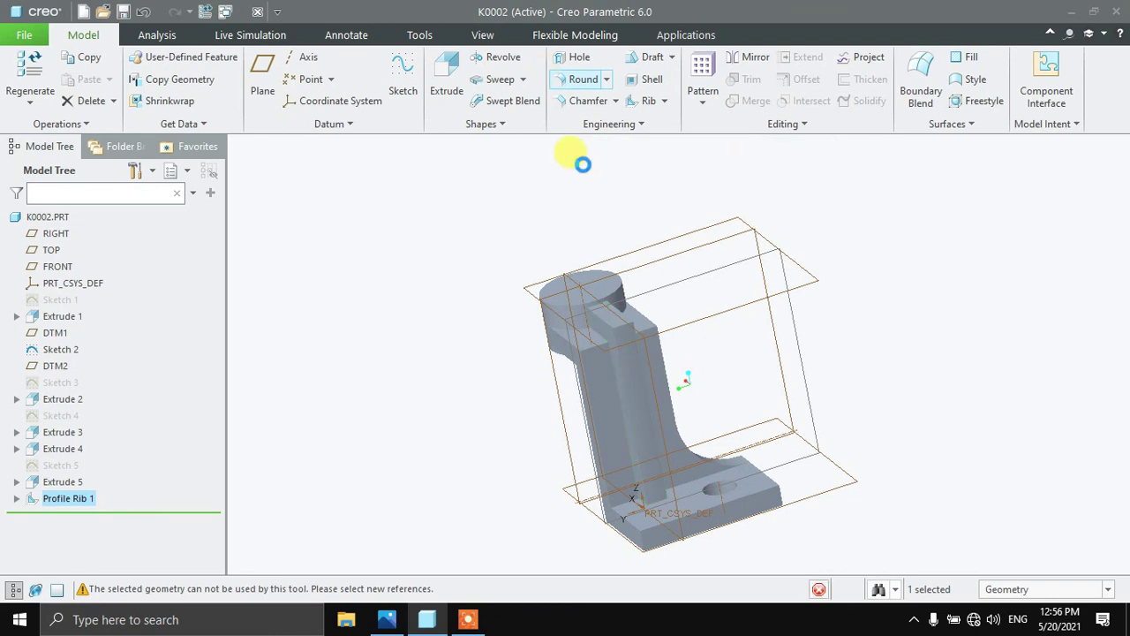
Step: Round the rib's top edge under the boss and bottom edge at the base with radius 25.00
left_click(621, 323)
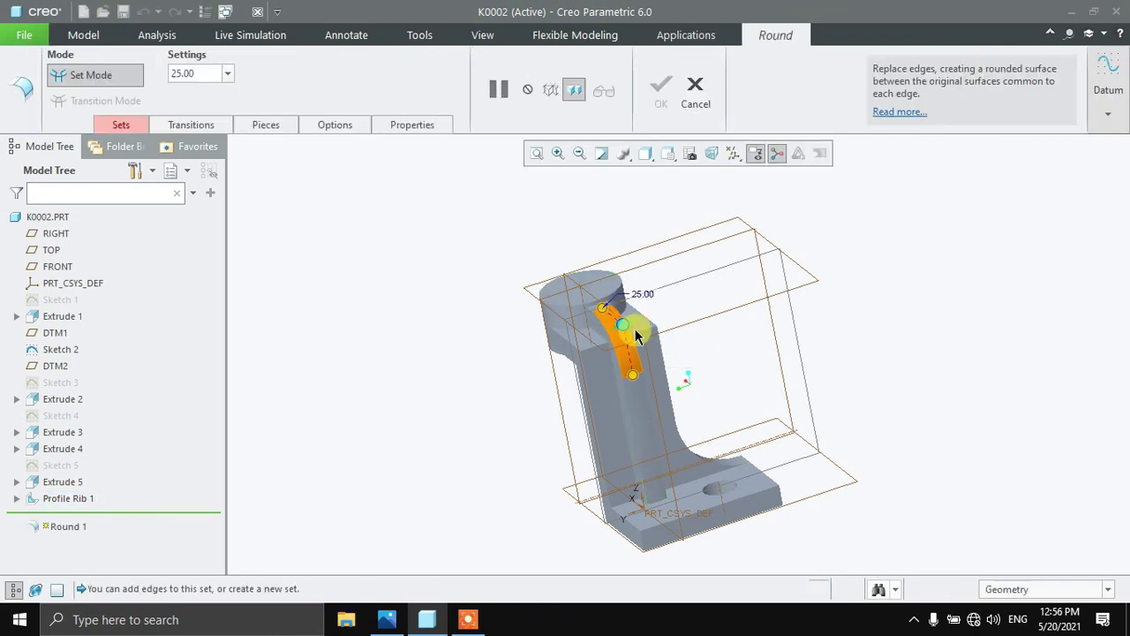
scroll(719, 416, "down", 2)
scroll(698, 424, "up", 5)
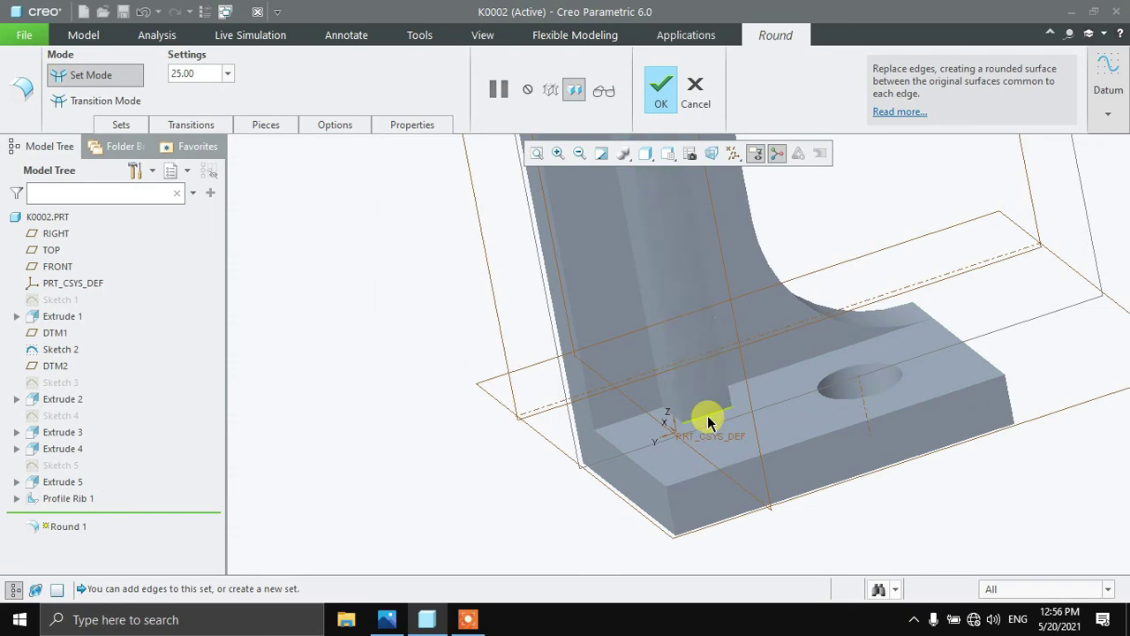
left_click(708, 415)
scroll(717, 424, "down", 4)
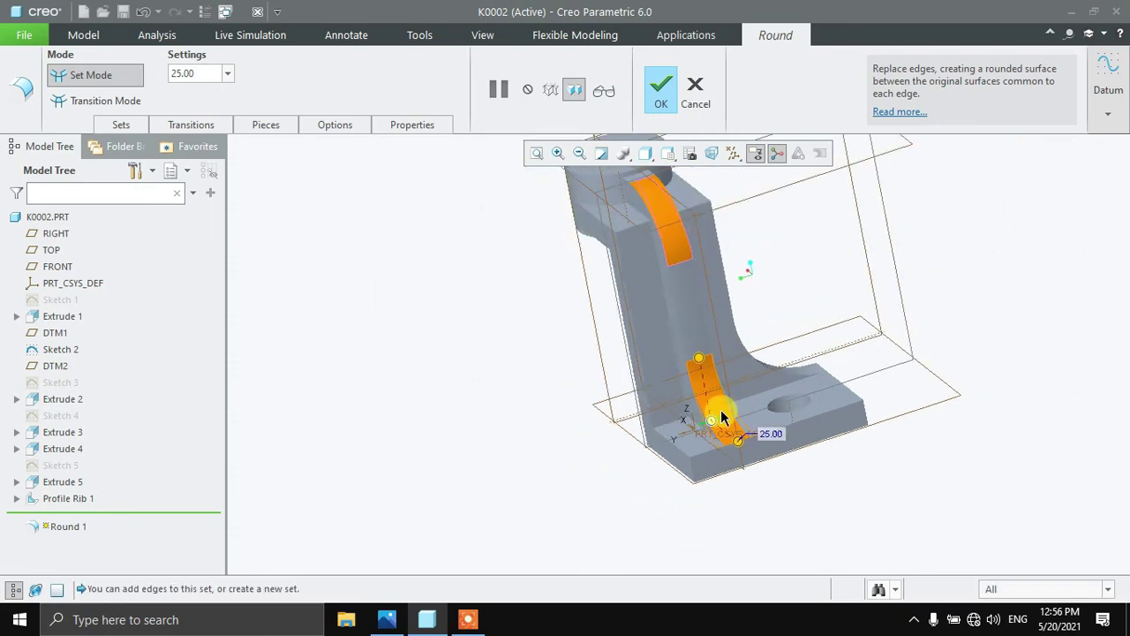
left_click(659, 92)
middle_click_drag(926, 288, 757, 270)
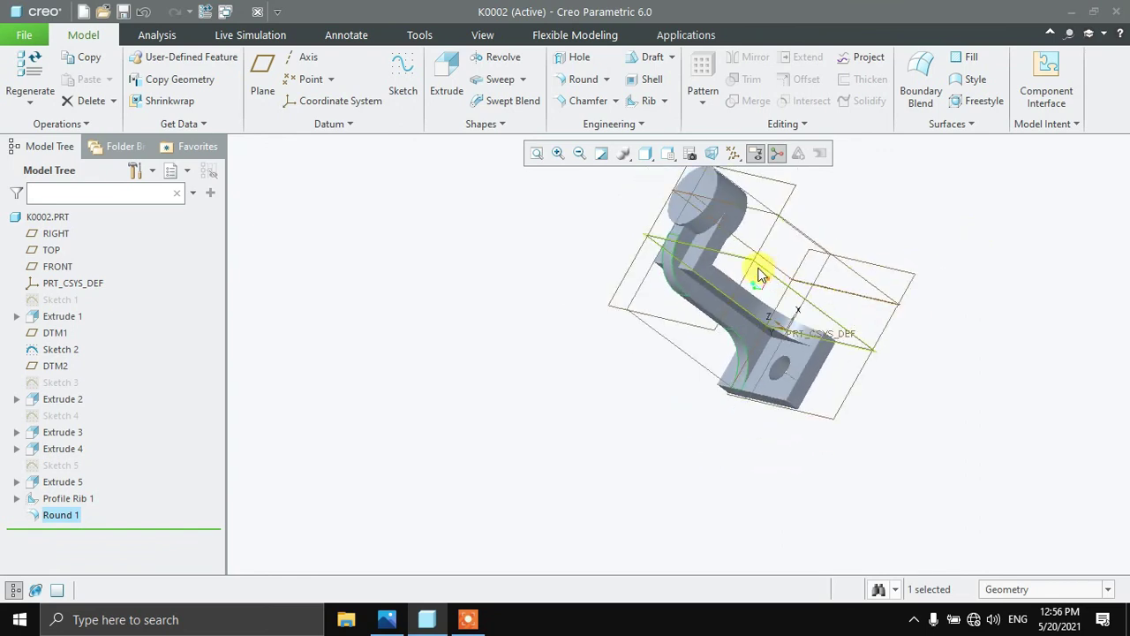
Step: Start a second round with a 5.00 radius
left_click(579, 82)
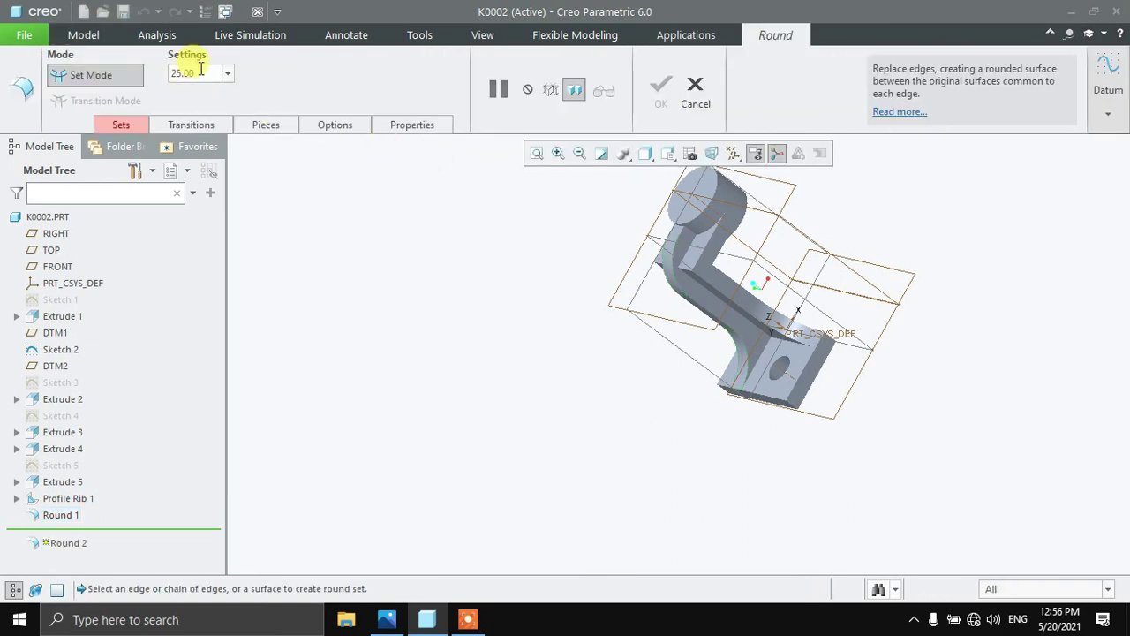
left_click(200, 72)
type("5")
key("Return")
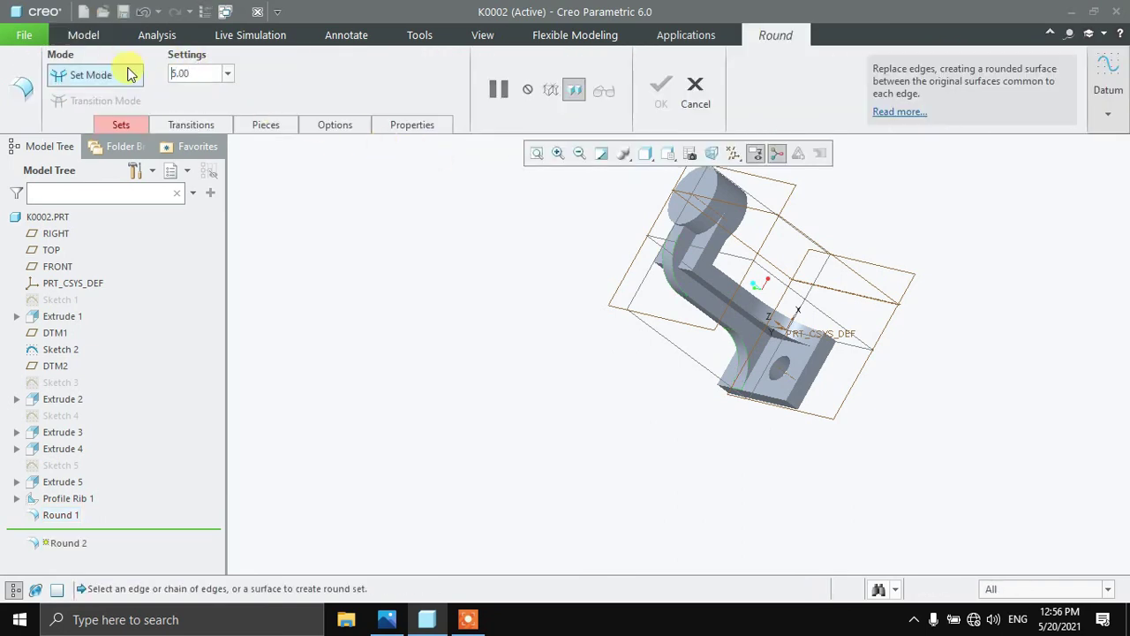
Step: Pick the edges where the arm meets the boss and complete Round 2
middle_click_drag(489, 253, 441, 270)
scroll(730, 278, "down", 5)
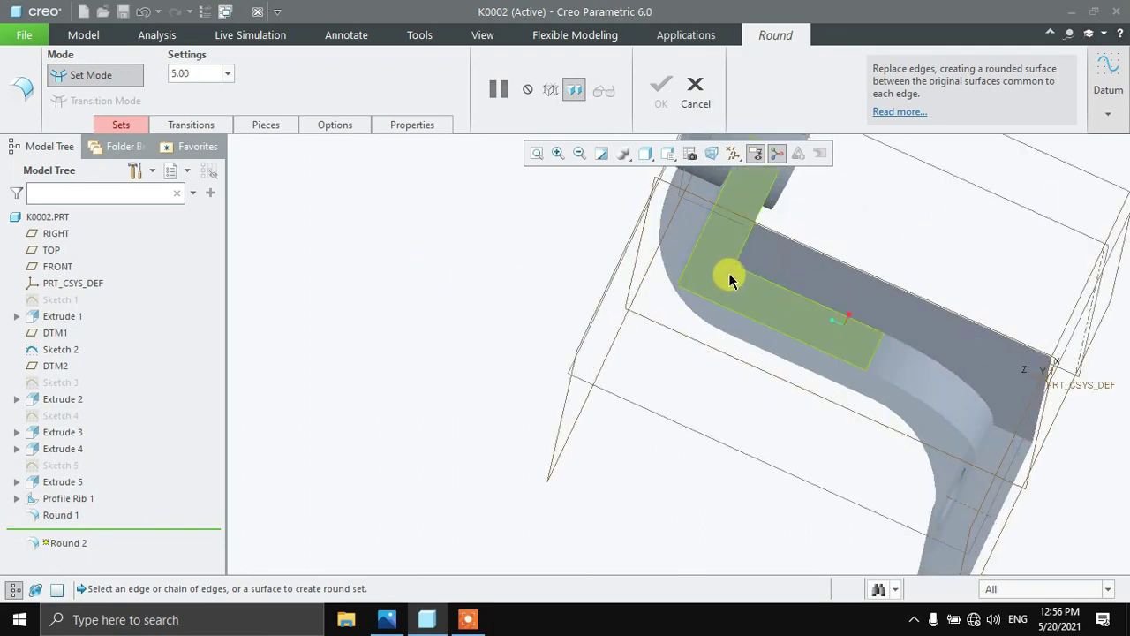
scroll(845, 270, "down", 4)
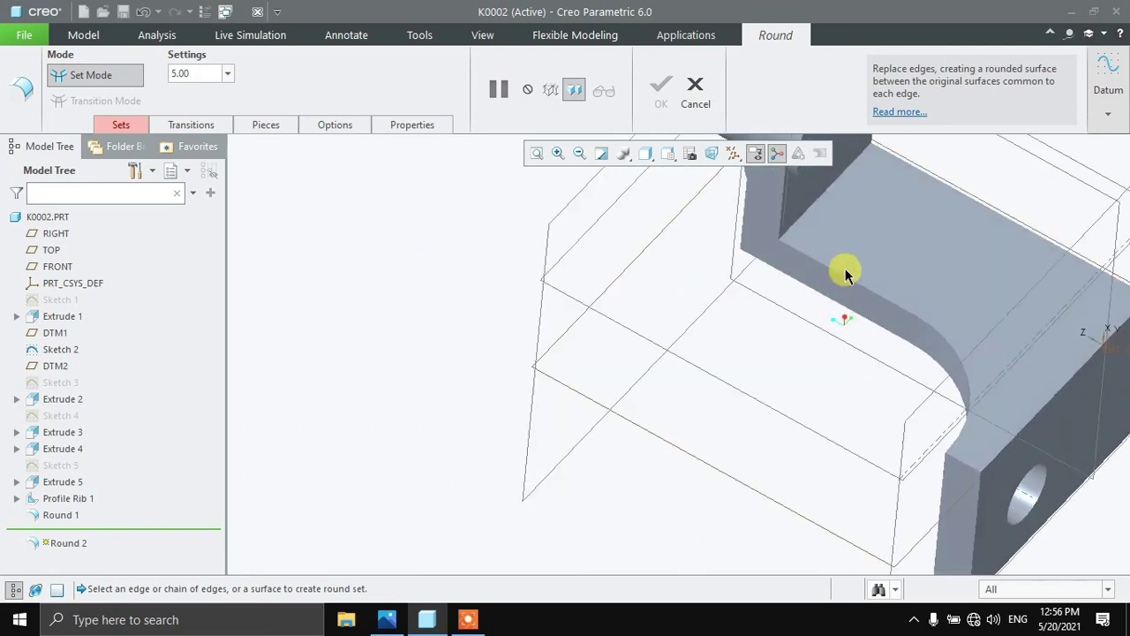
left_click(812, 207)
scroll(838, 215, "up", 4)
middle_click_drag(838, 215, 774, 309)
scroll(812, 260, "down", 3)
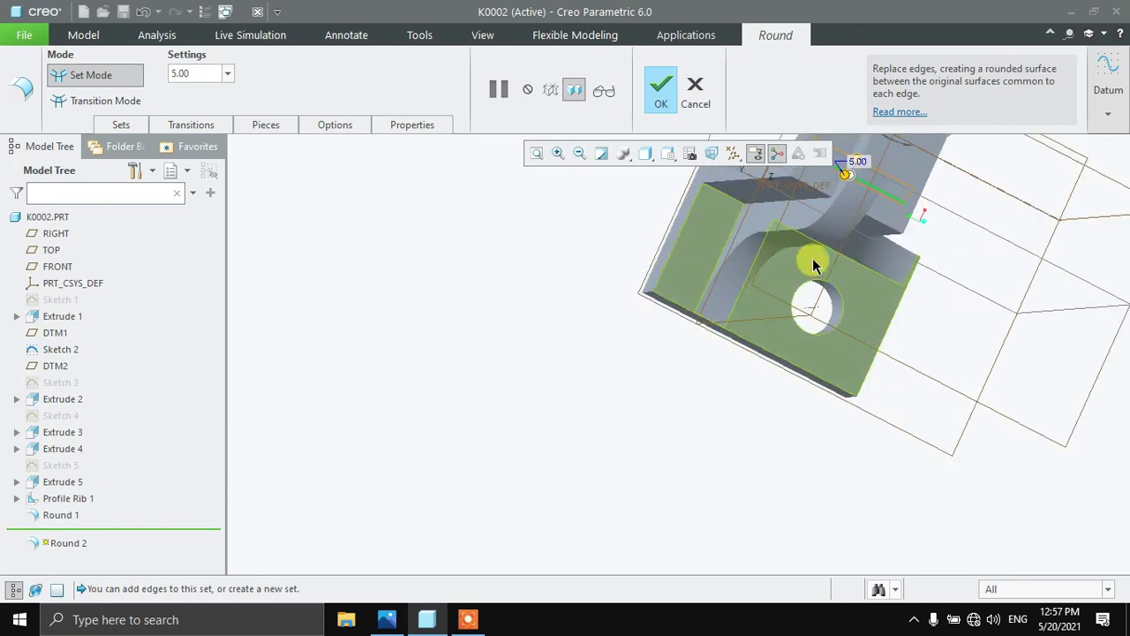
left_click(890, 232, "ctrl")
middle_click_drag(903, 255, 740, 201)
scroll(984, 238, "up", 3)
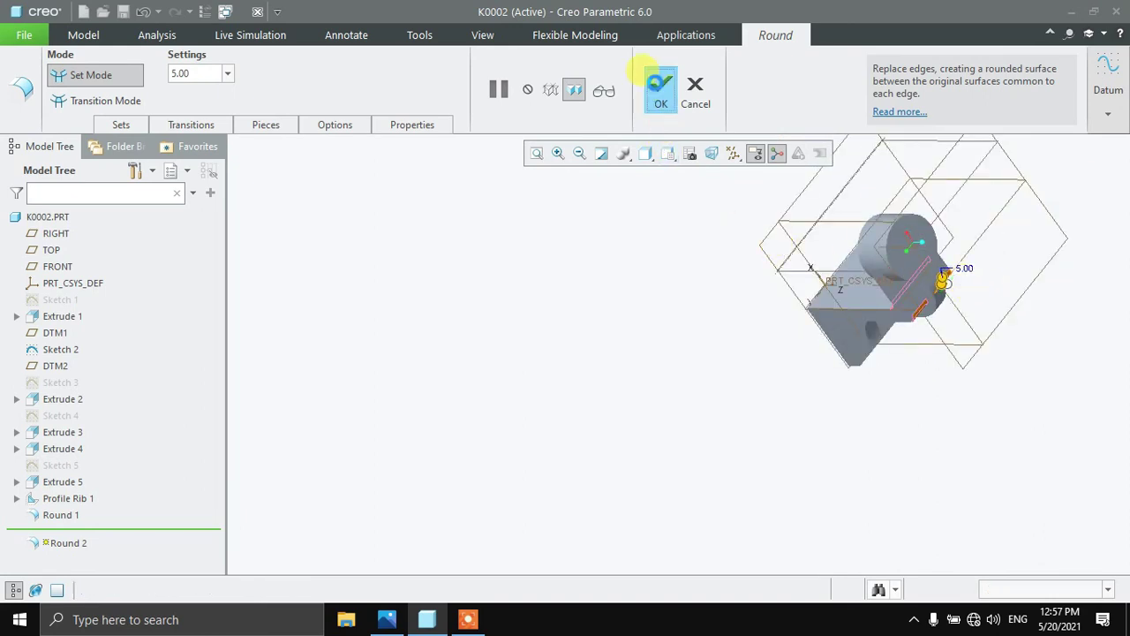
left_click(653, 82)
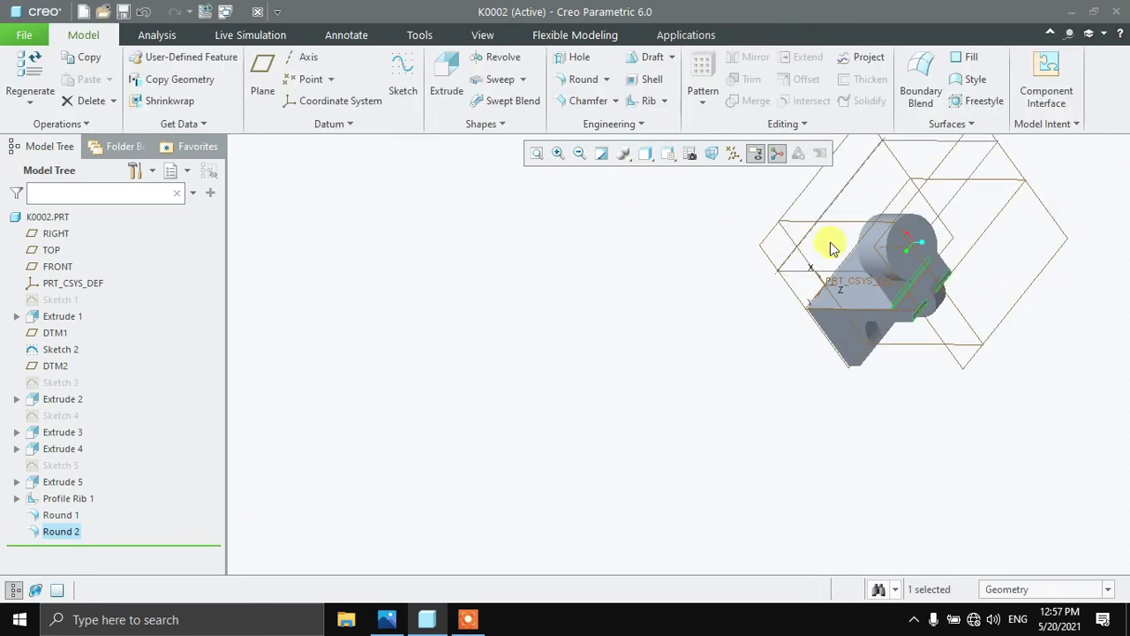
Step: Sketch a Ø16.00 circle centred on the boss end face as Sketch 6
left_click(925, 248)
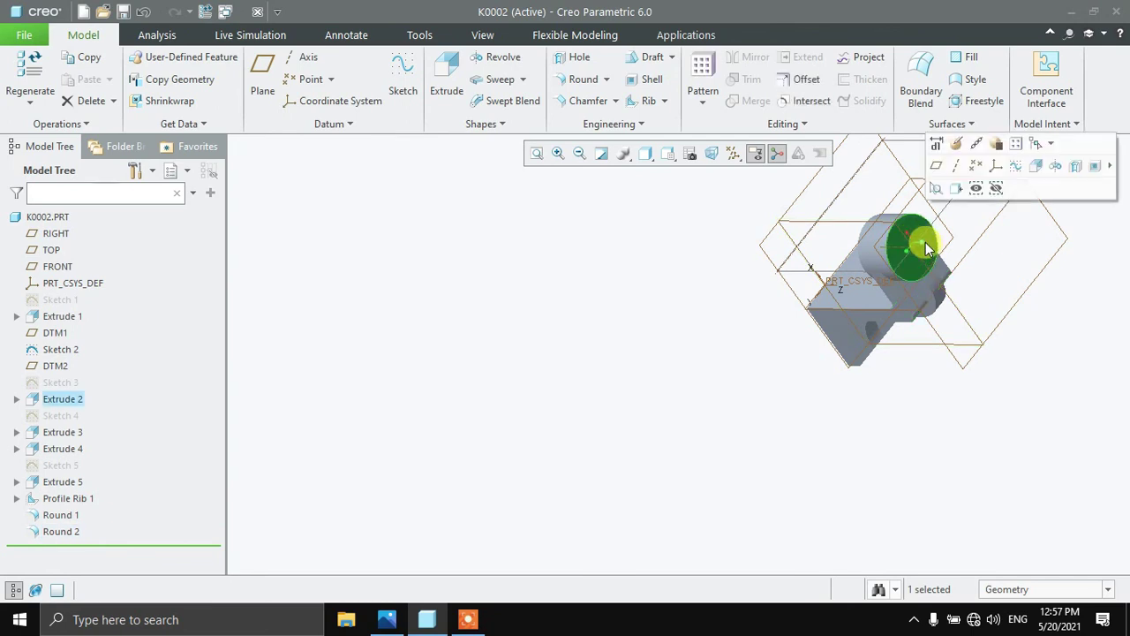
left_click(1016, 168)
left_click(713, 155)
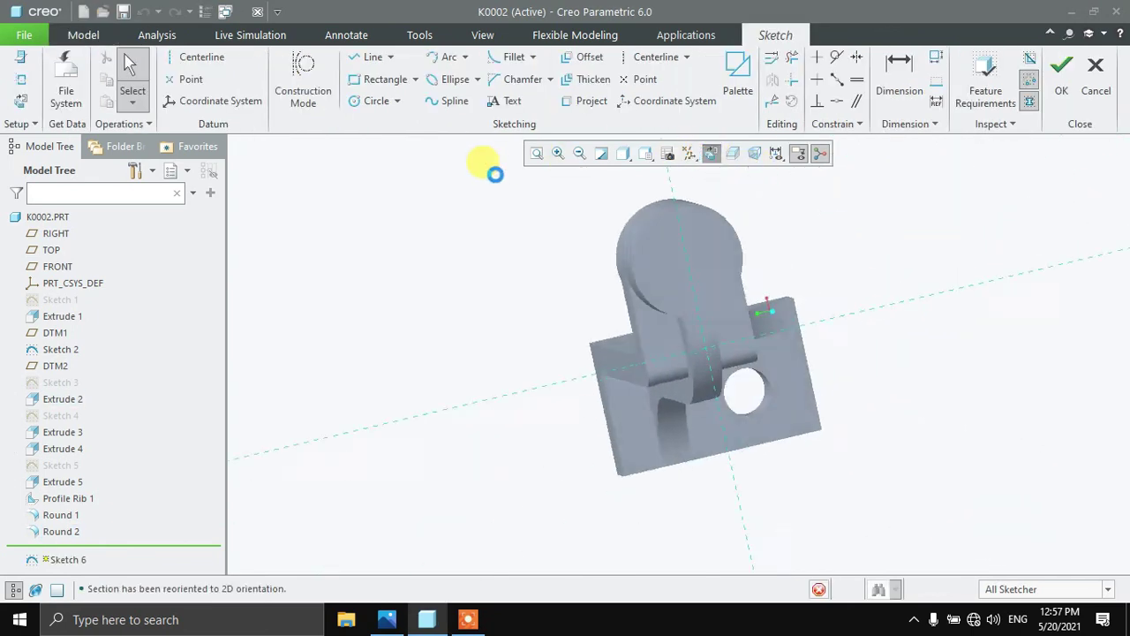
left_click(364, 104)
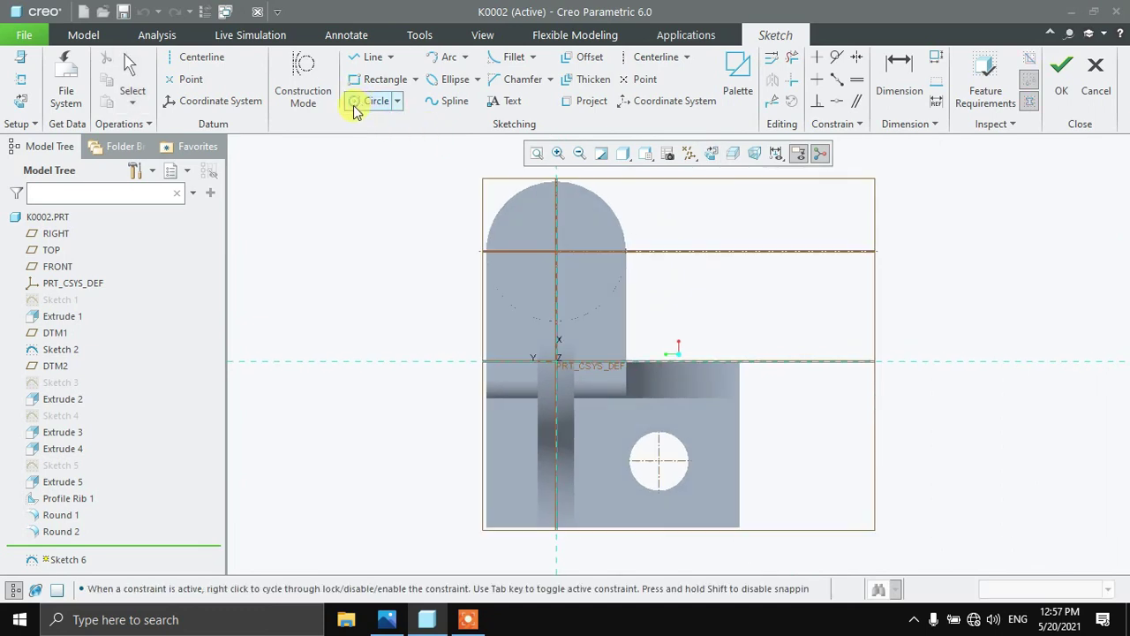
left_click(585, 243)
middle_click(560, 240)
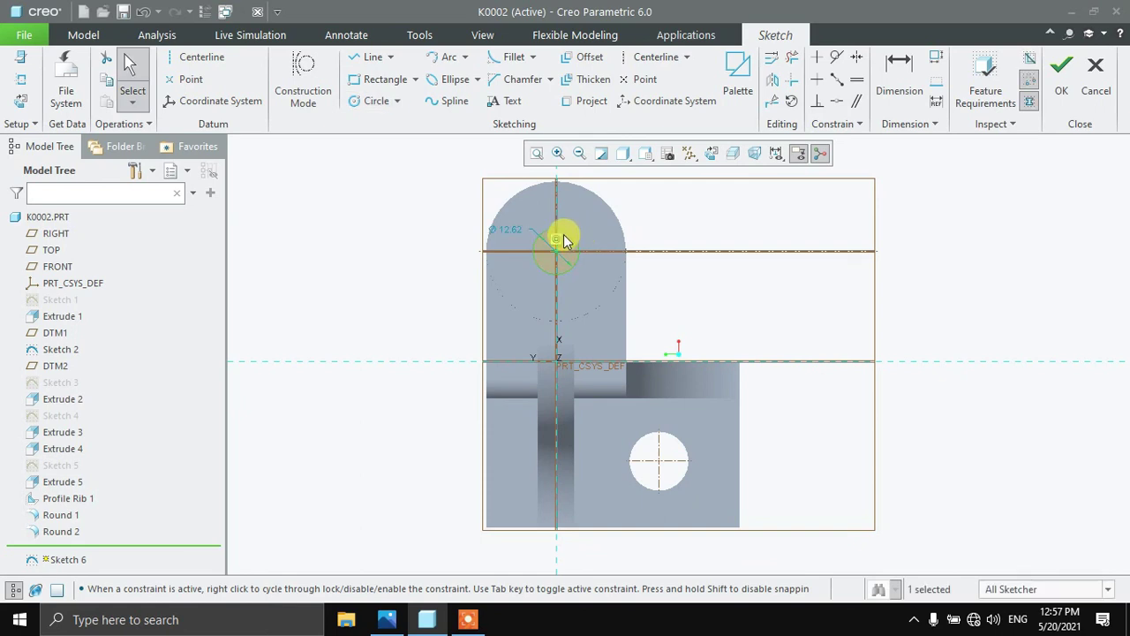
double_click(514, 231)
type("1")
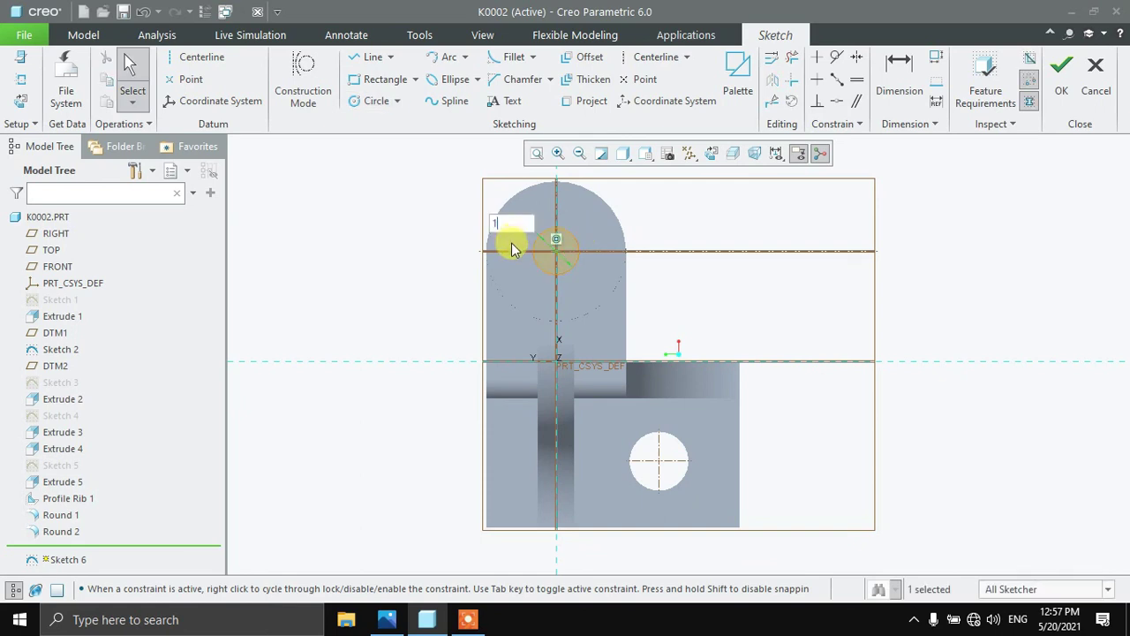
left_click(1061, 76)
Step: Extrude Sketch 6 as a Through All cut, boring the hole through the boss
left_click(445, 56)
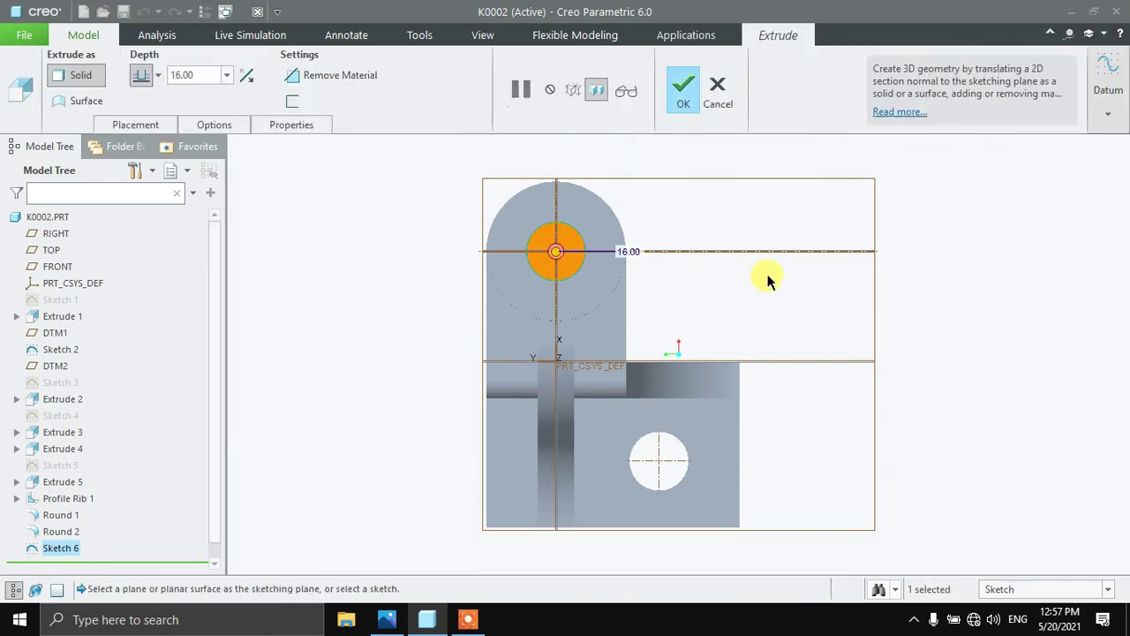
middle_click_drag(770, 277, 687, 302)
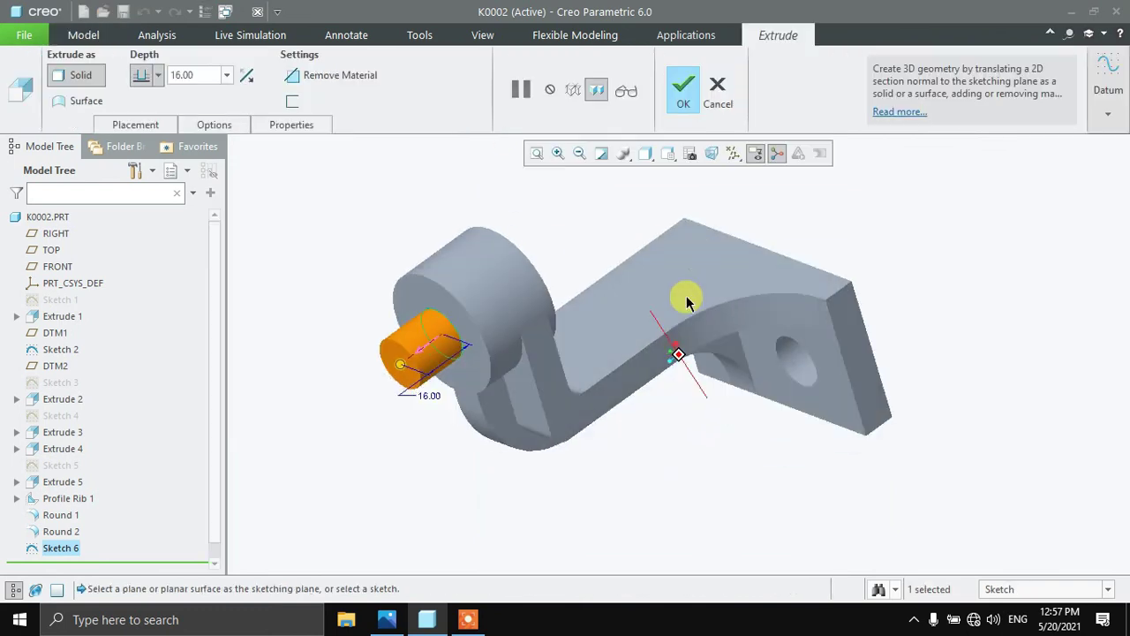
left_click(422, 351)
middle_click_drag(645, 254, 681, 202)
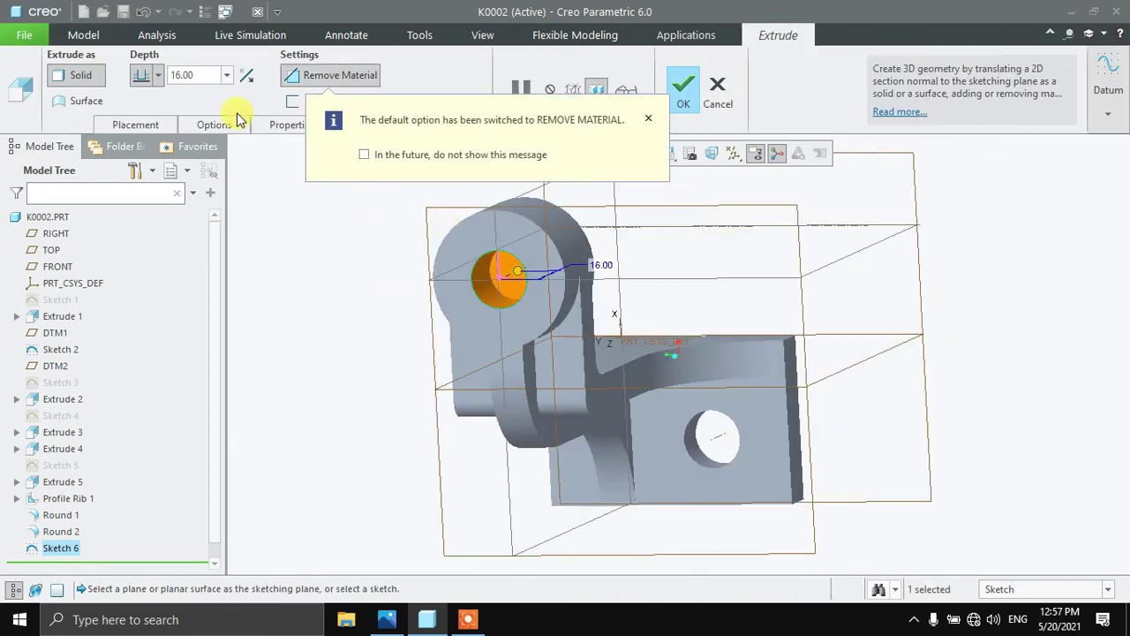
left_click(156, 76)
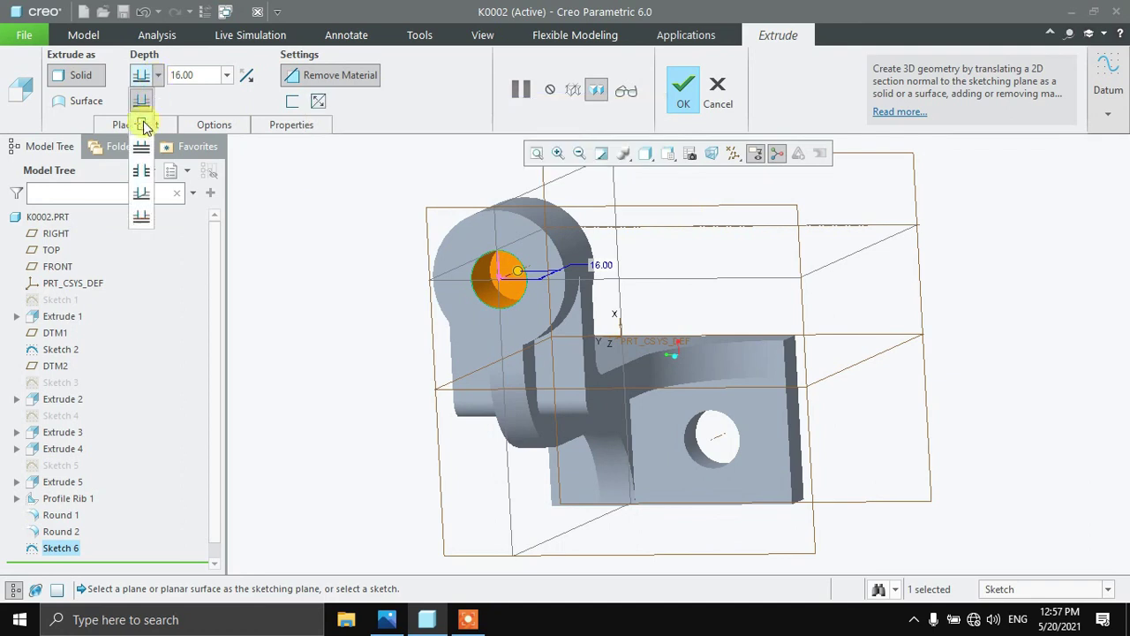
left_click(152, 171)
left_click(684, 92)
middle_click_drag(807, 239, 879, 256)
scroll(877, 258, "down", 5)
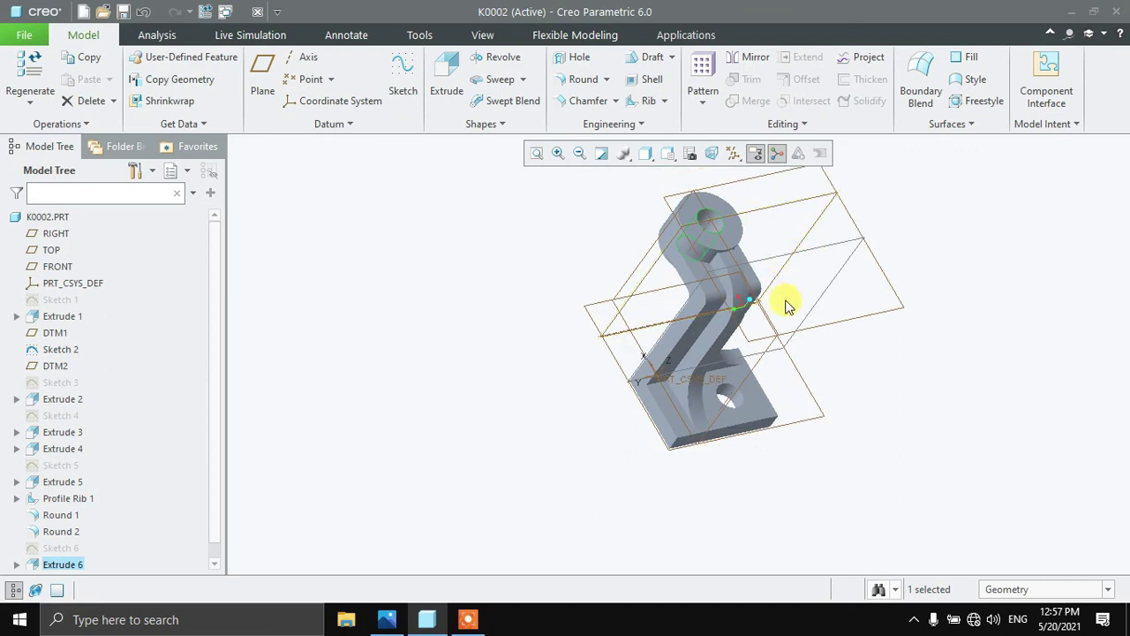
Step: Hide the datum planes from the display
scroll(689, 221, "up", 1)
left_click(732, 157)
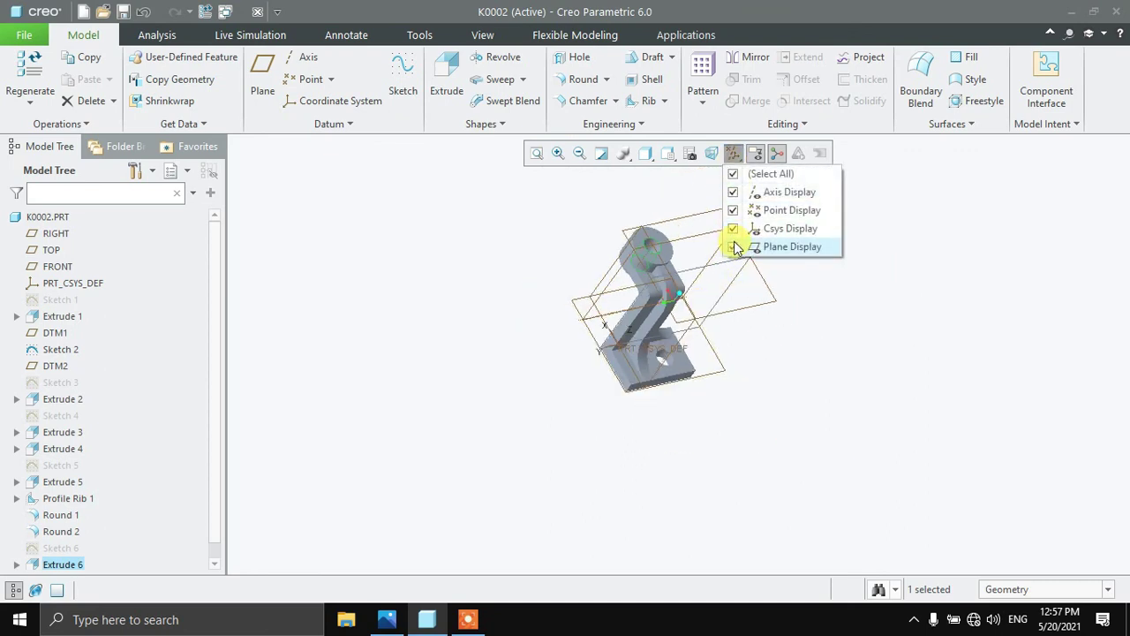
left_click(736, 247)
Step: Apply a red appearance to the whole bracket and refit the view
left_click_drag(509, 186, 797, 473)
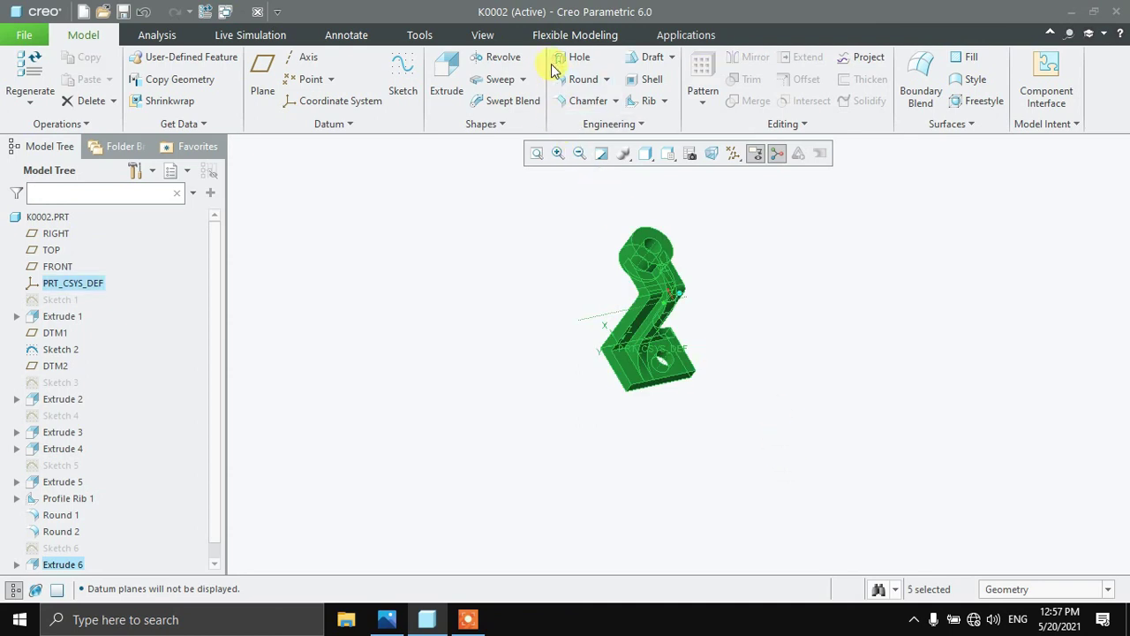
left_click(680, 35)
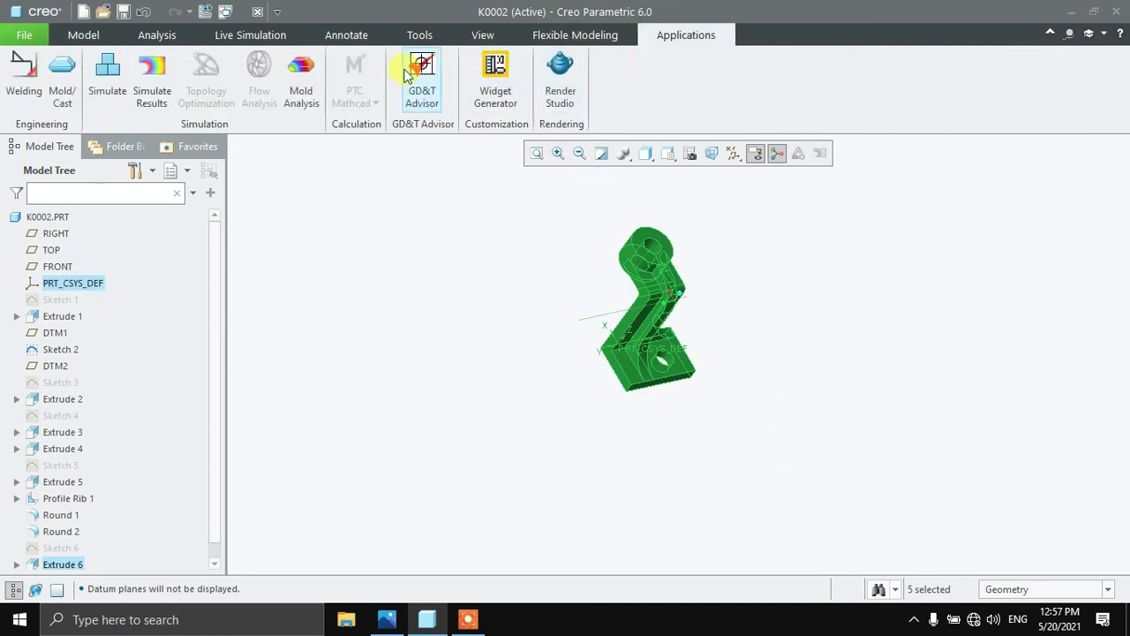
left_click(482, 35)
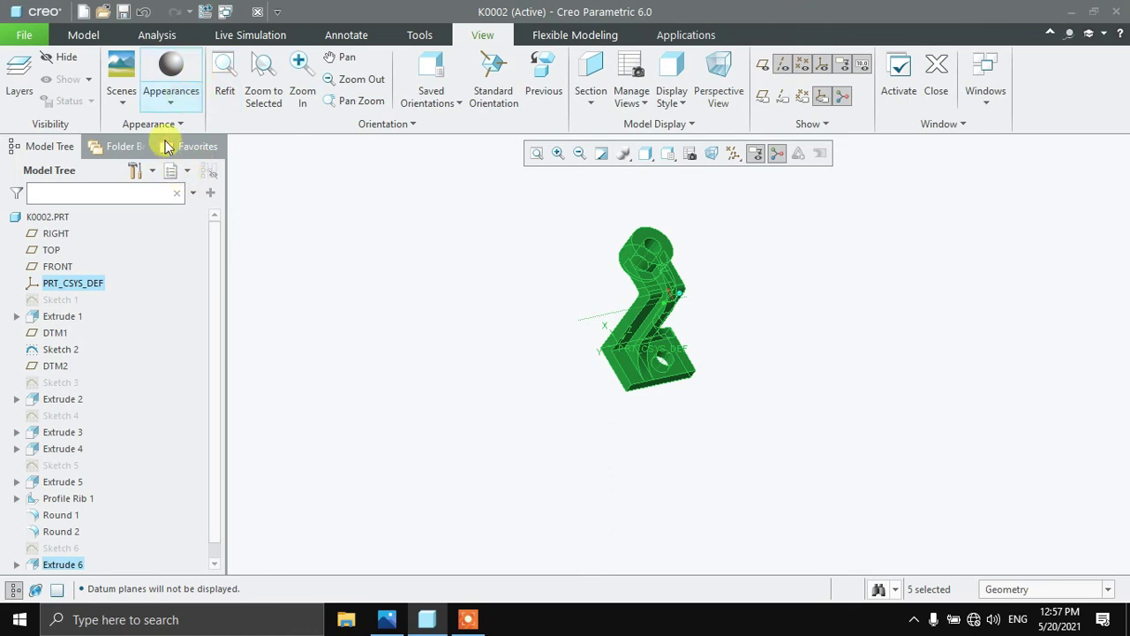
left_click(299, 220)
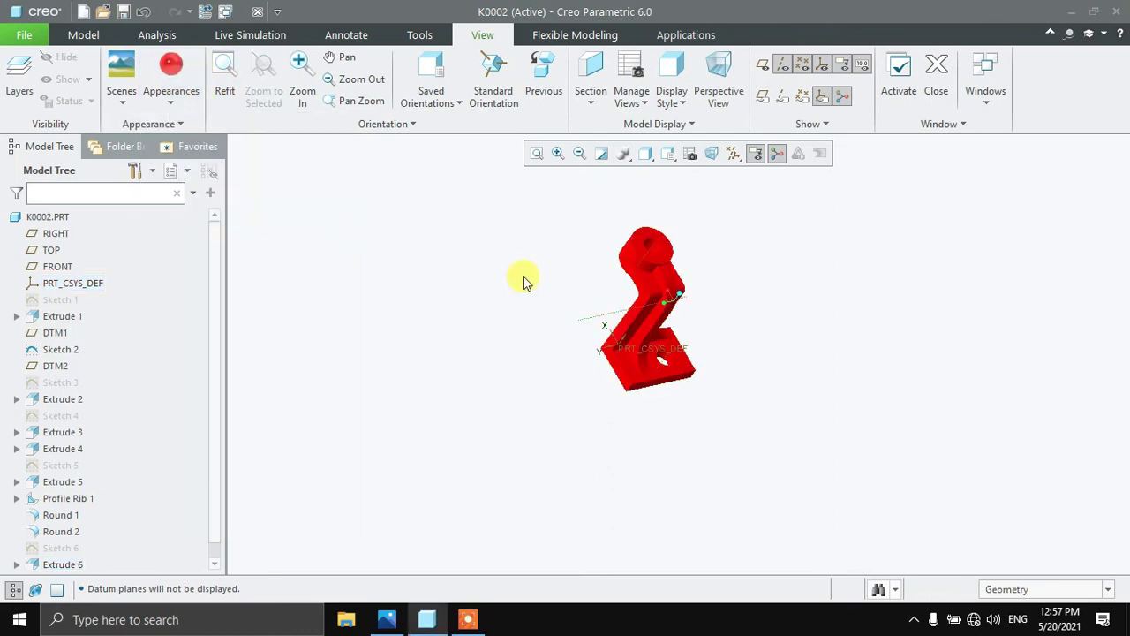
middle_click_drag(552, 303, 714, 238)
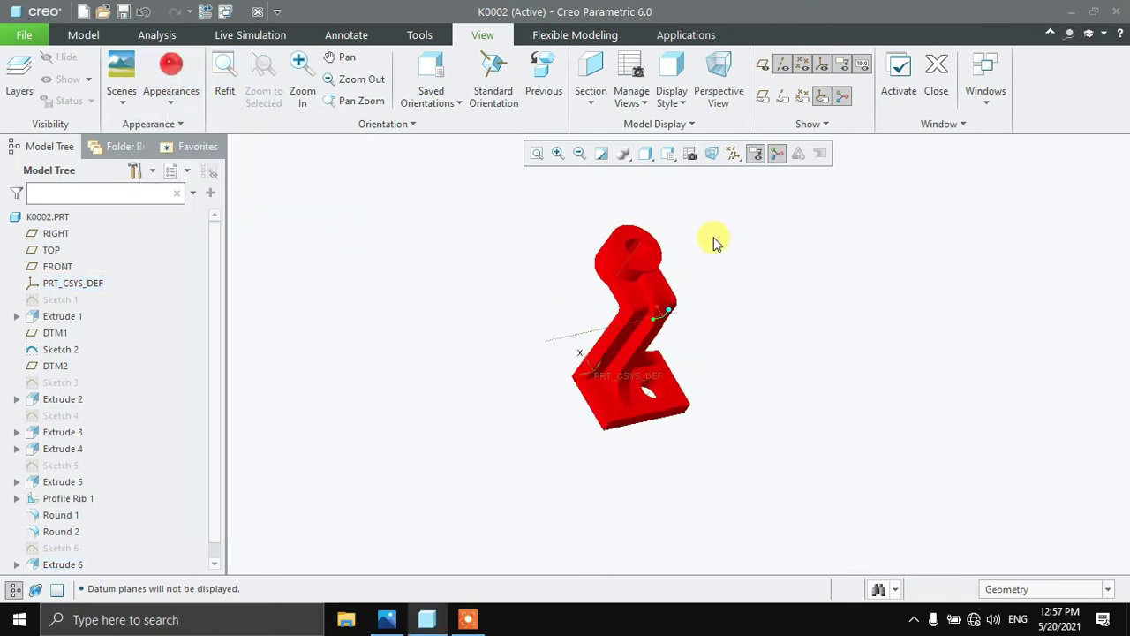
left_click(538, 155)
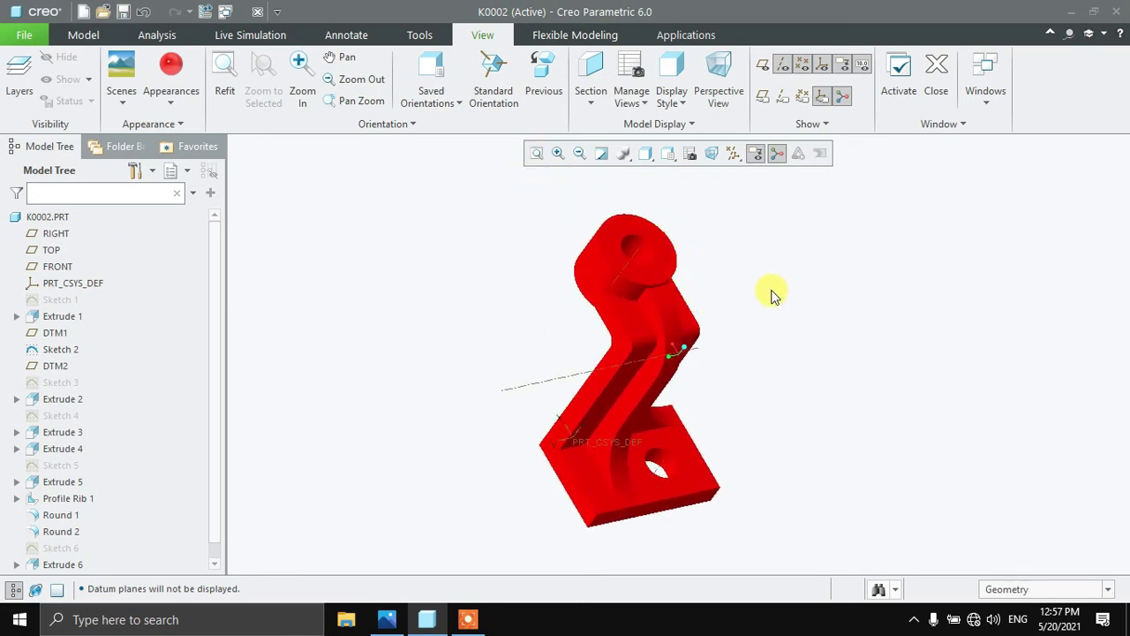
left_click(387, 618)
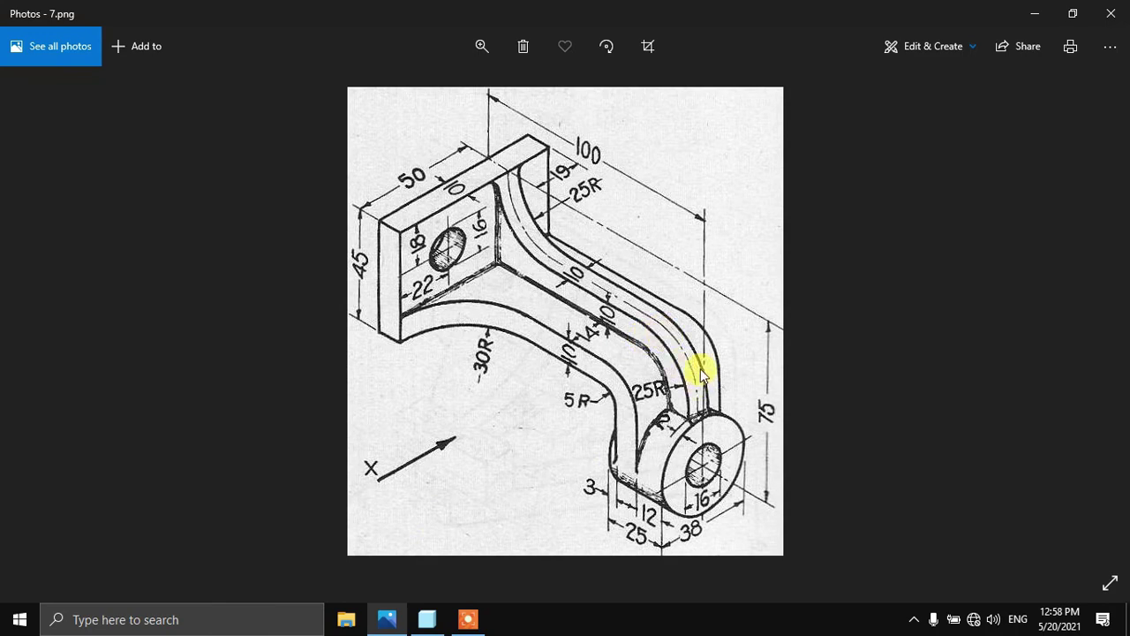
left_click(428, 616)
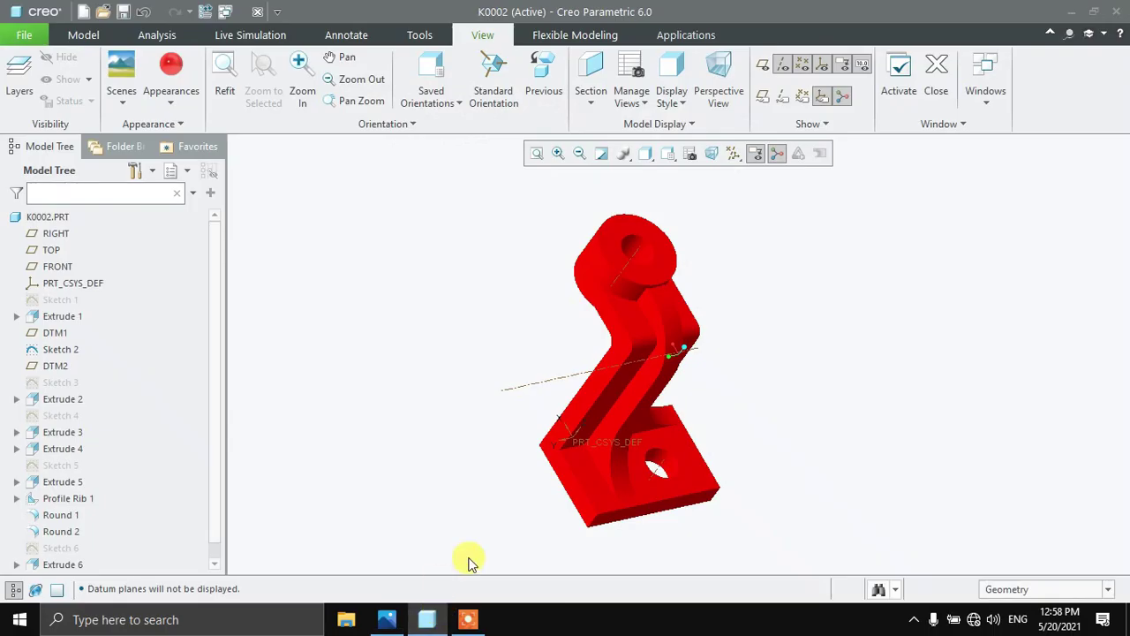
mouse_move(769, 402)
middle_mouse_down()
mouse_move(631, 366)
mouse_move(621, 416)
mouse_move(789, 386)
mouse_move(860, 282)
mouse_move(783, 232)
mouse_move(707, 156)
mouse_move(757, 159)
mouse_move(765, 137)
mouse_move(732, 215)
mouse_move(747, 206)
middle_mouse_up()
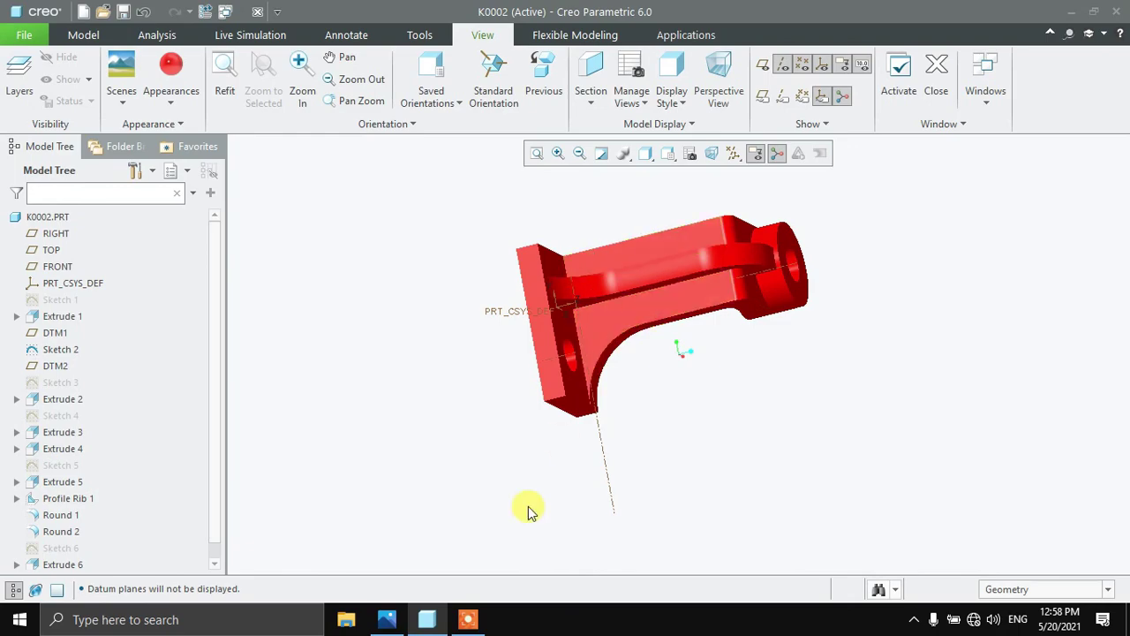
left_click(389, 615)
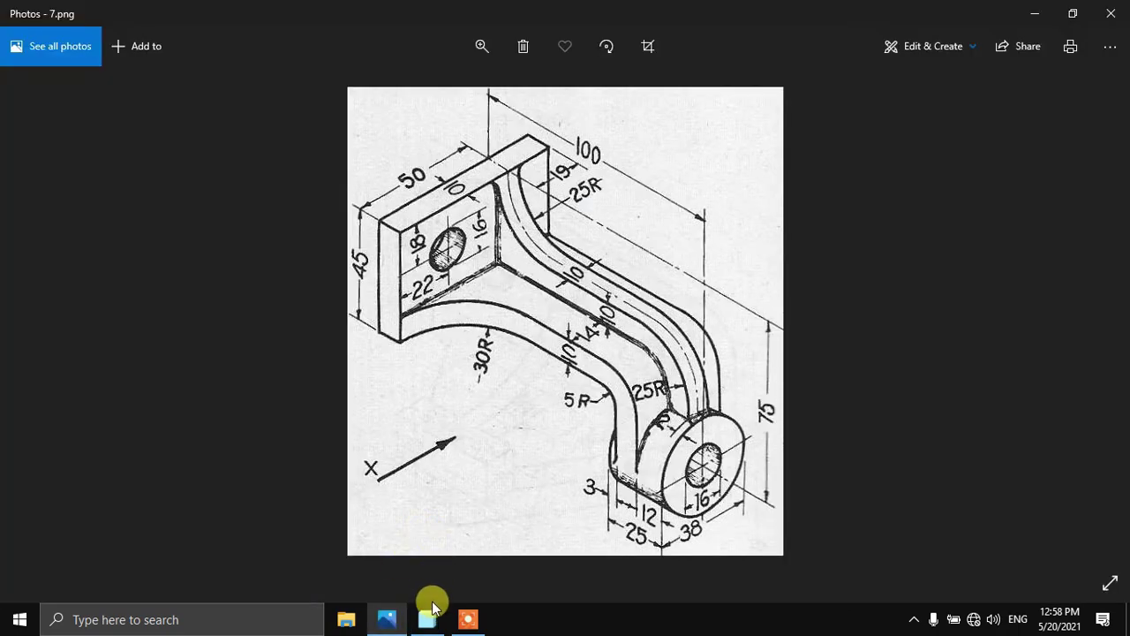
left_click(430, 623)
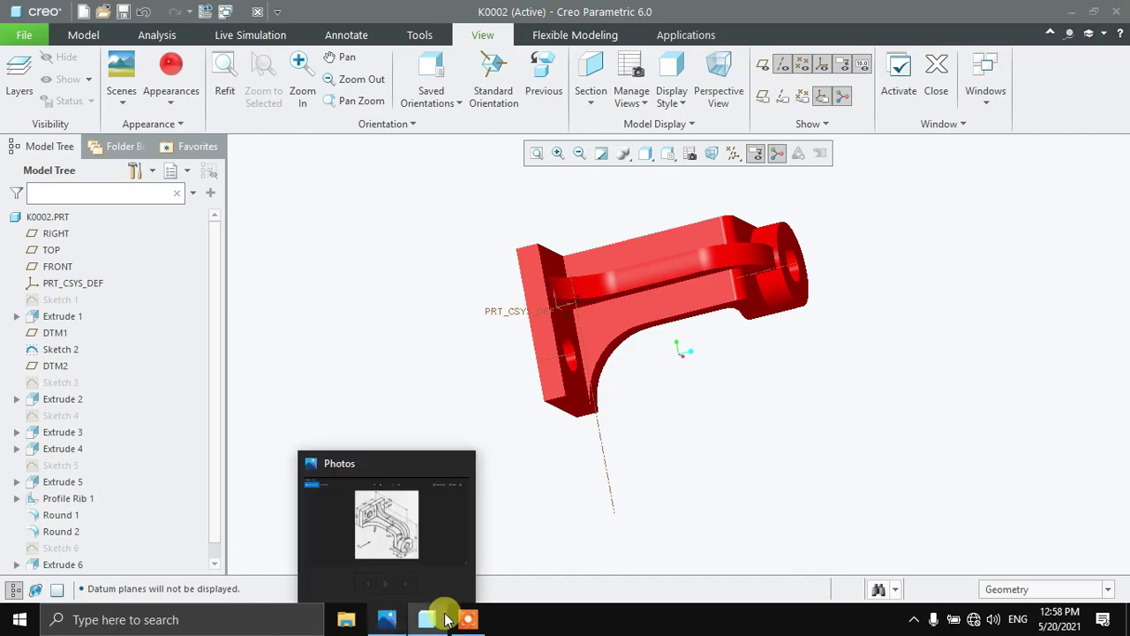
mouse_move(466, 620)
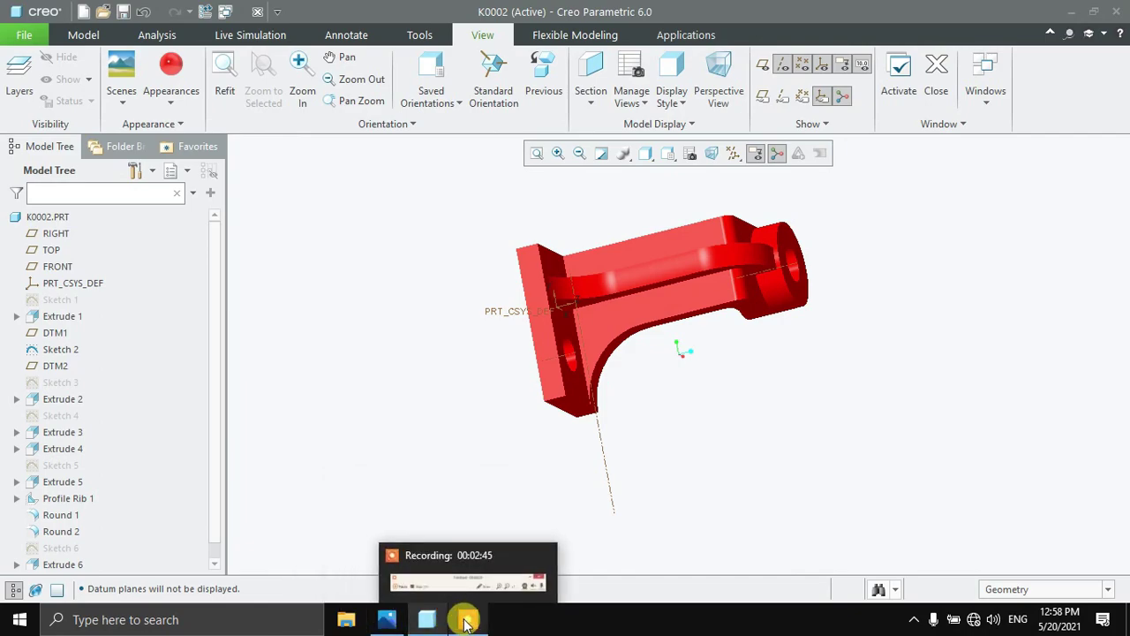